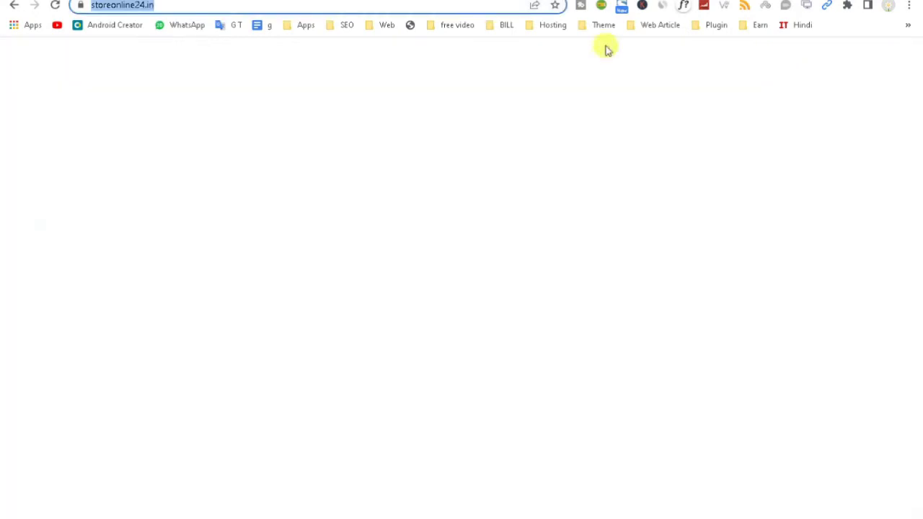
# Step: Scroll the storefront home page back up and return to the admin dashboard
pyautogui.scroll(5, 173, 124)
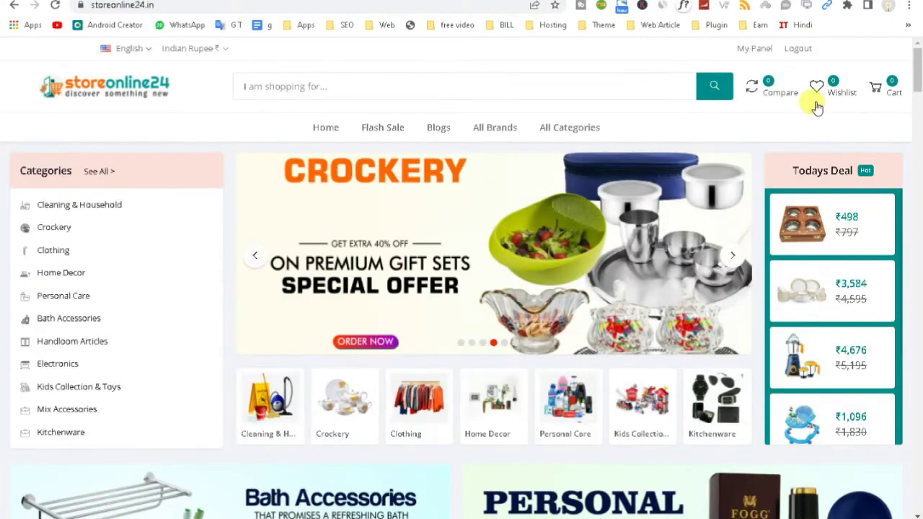
pyautogui.moveTo(103, 218)
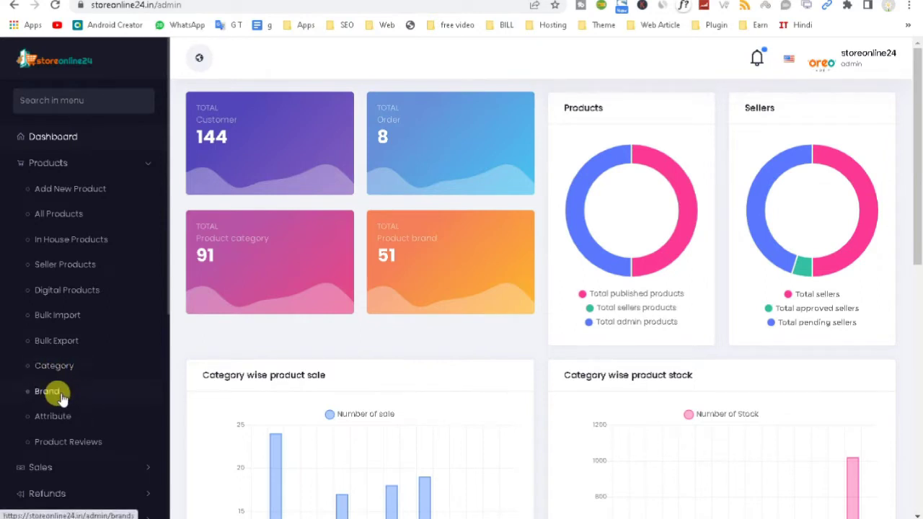
# Step: Go from Product Reviews to the empty Add New Product form and readjust the browser zoom
pyautogui.click(72, 443)
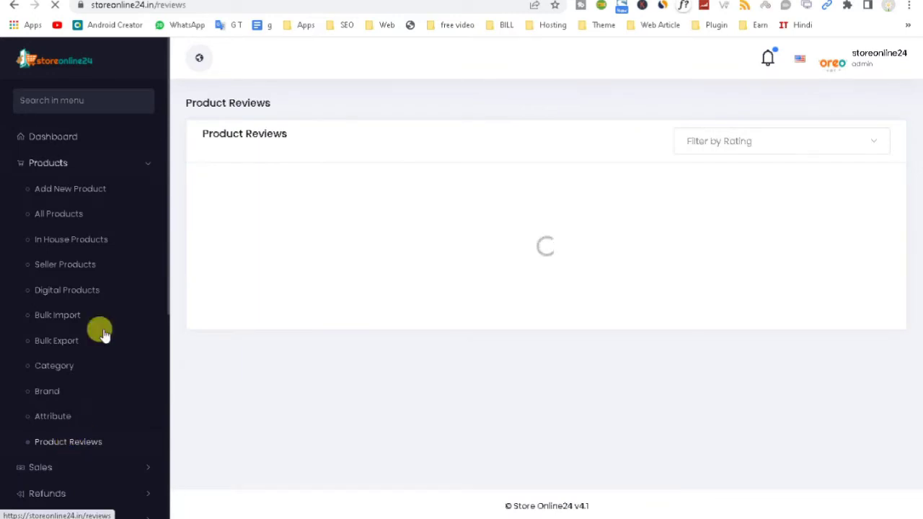
pyautogui.click(78, 191)
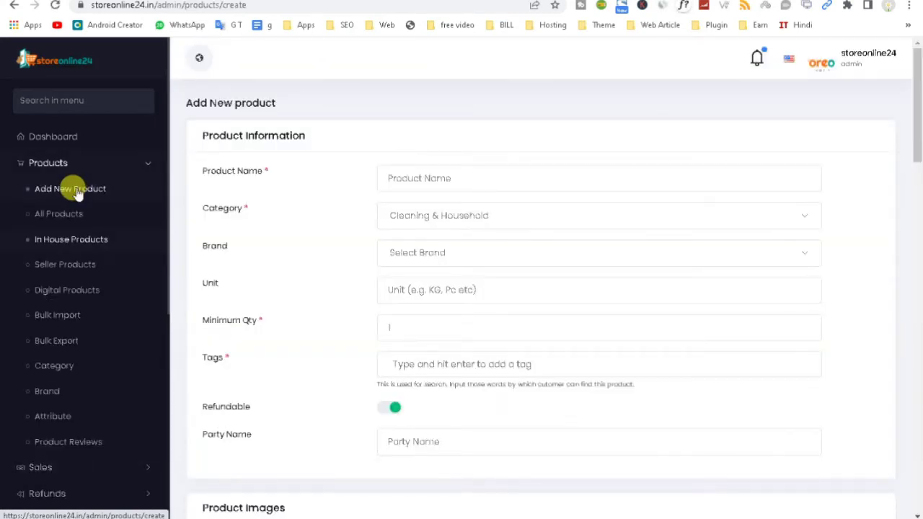
pyautogui.hotkey('ctrl', '-')
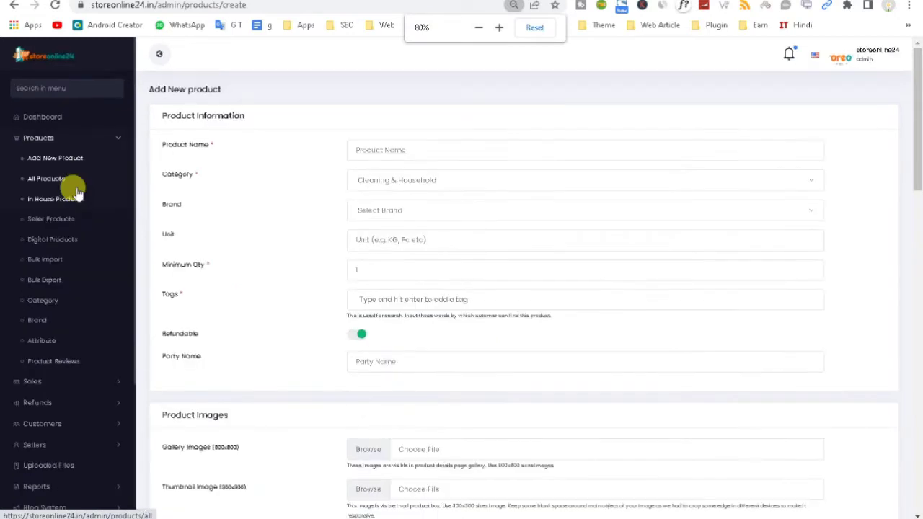
pyautogui.hotkey('ctrl', '+')
pyautogui.hotkey('ctrl', '+')
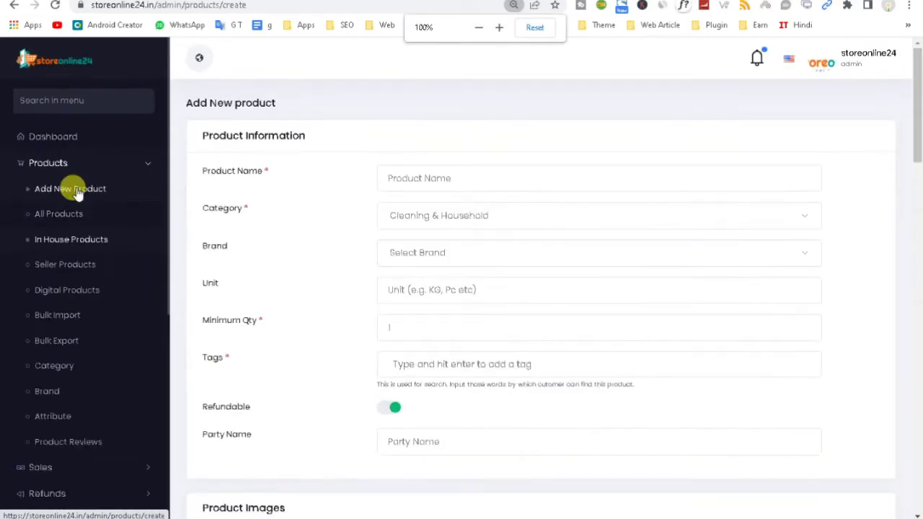
pyautogui.hotkey('ctrl', '+')
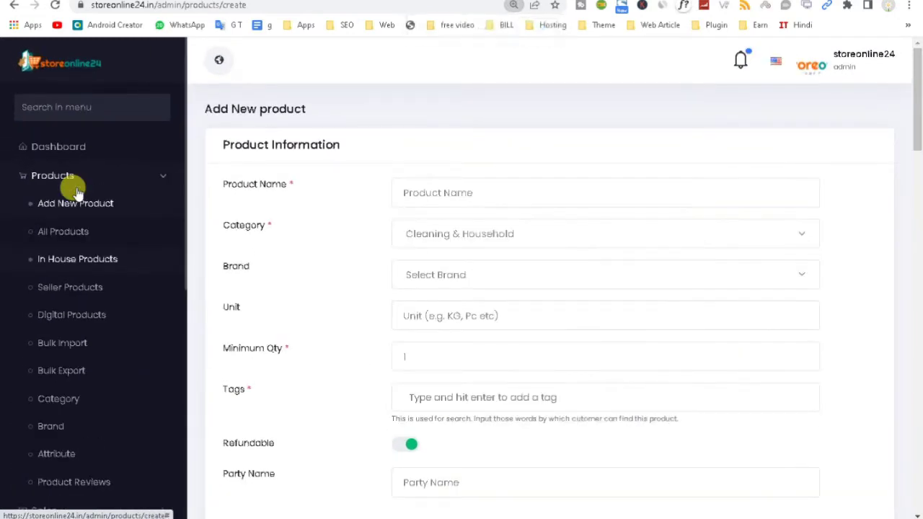
# Step: Set product name alam, category Scrubs, Mops & Wipes and brand Classic Essentials
pyautogui.click(439, 194)
pyautogui.click(473, 234)
pyautogui.click(462, 235)
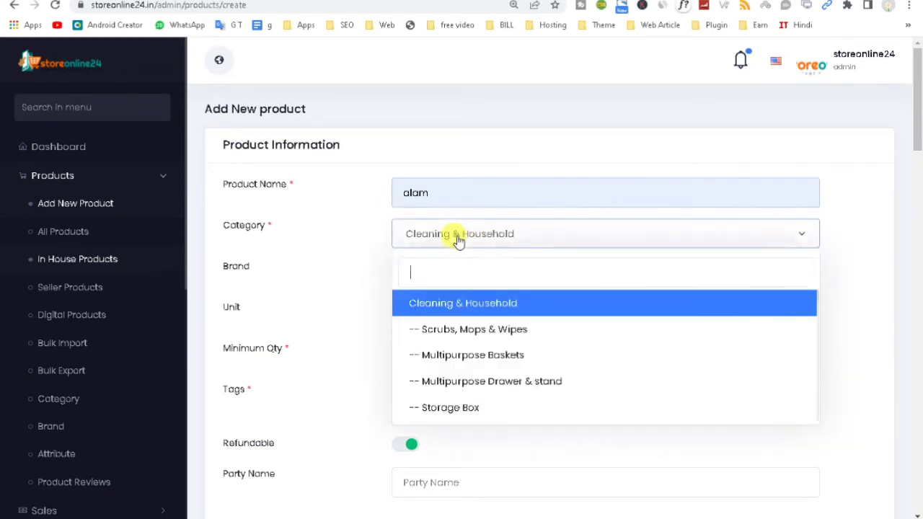
pyautogui.click(442, 327)
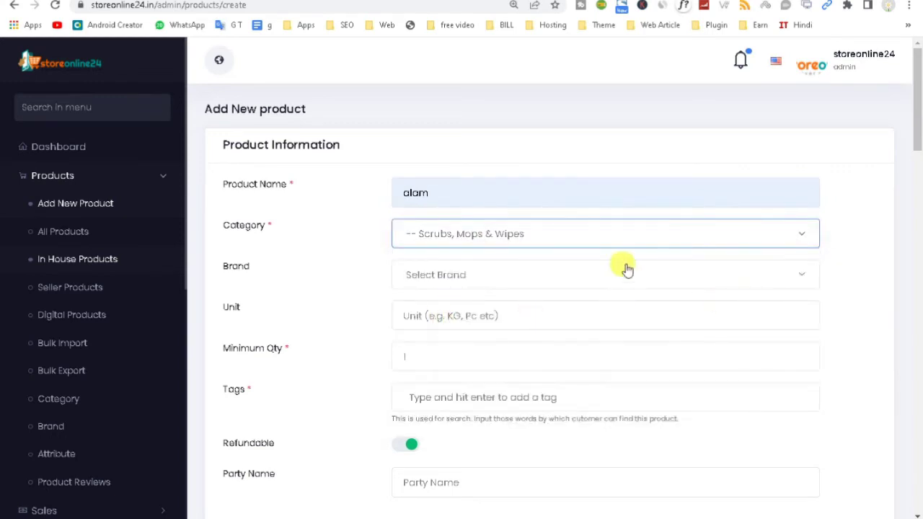
pyautogui.click(402, 193)
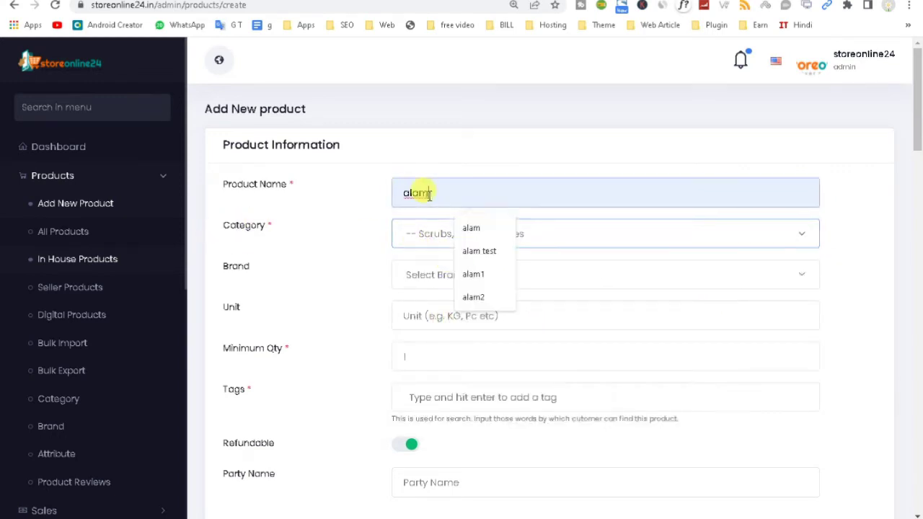
pyautogui.click(409, 282)
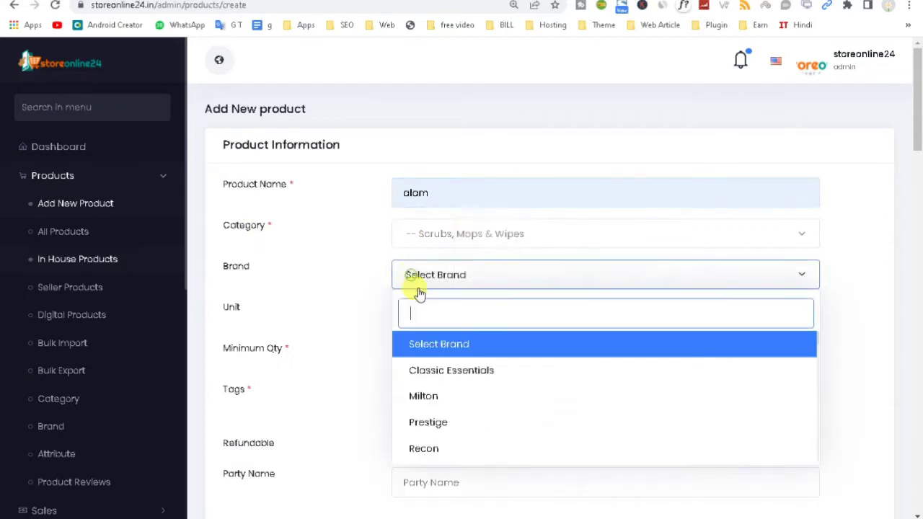
pyautogui.click(439, 378)
# Step: Set the unit to kg and move down past Minimum Qty to the Tags field
pyautogui.click(420, 316)
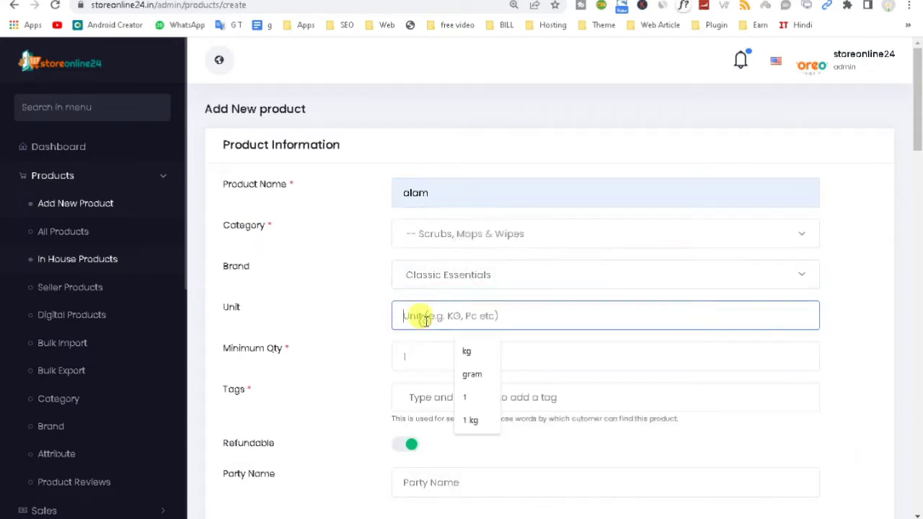
pyautogui.click(463, 349)
pyautogui.moveTo(241, 347); pyautogui.dragTo(371, 346)
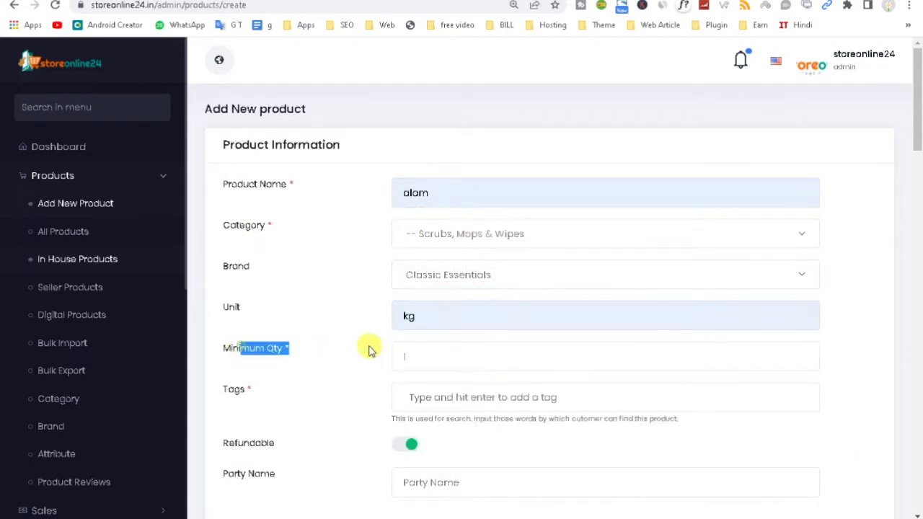
pyautogui.click(432, 353)
pyautogui.click(423, 402)
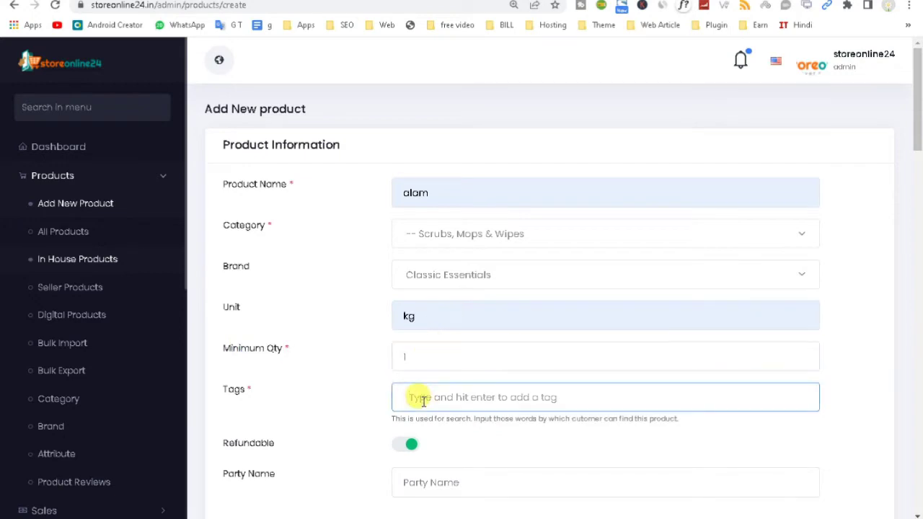
pyautogui.moveTo(913, 121); pyautogui.dragTo(912, 166)
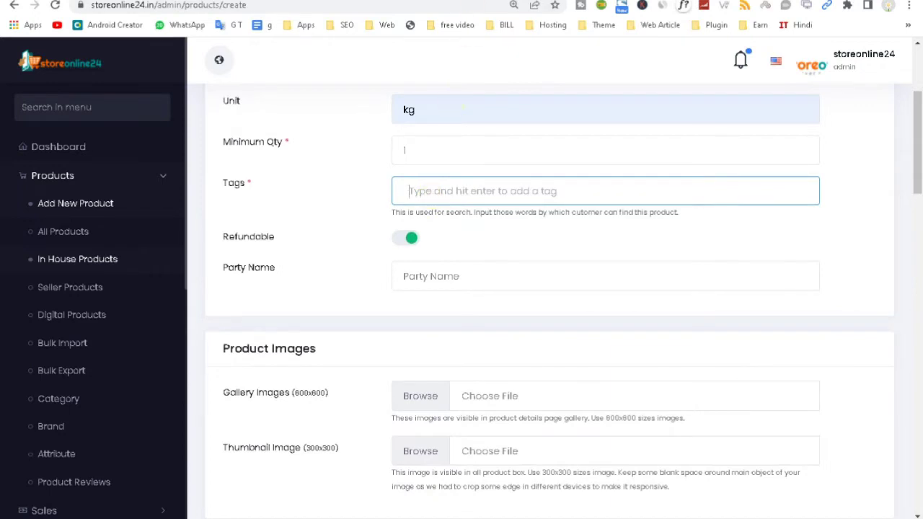
pyautogui.hotkey('ctrl', 't')
# Step: Open the RapidTags generator at rapidtags.io/generator, select the product name alam, and switch back
pyautogui.write('ra')
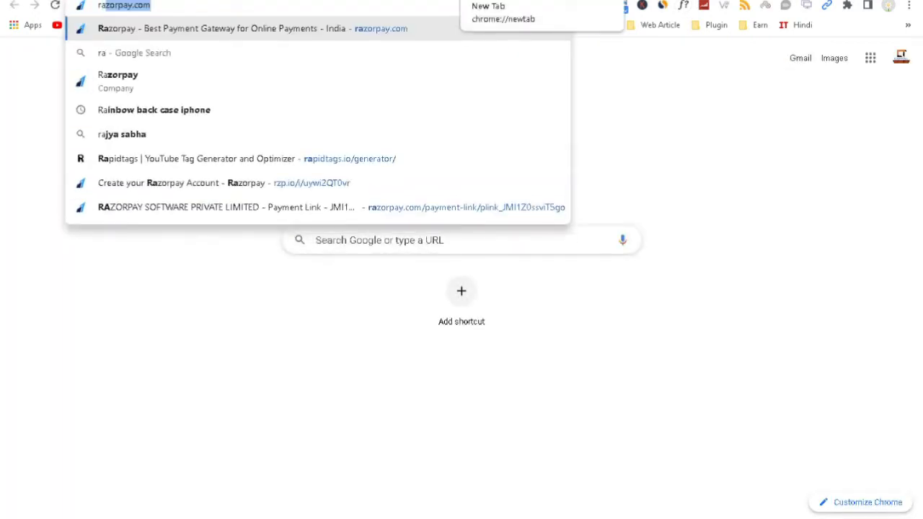
pyautogui.write('pi')
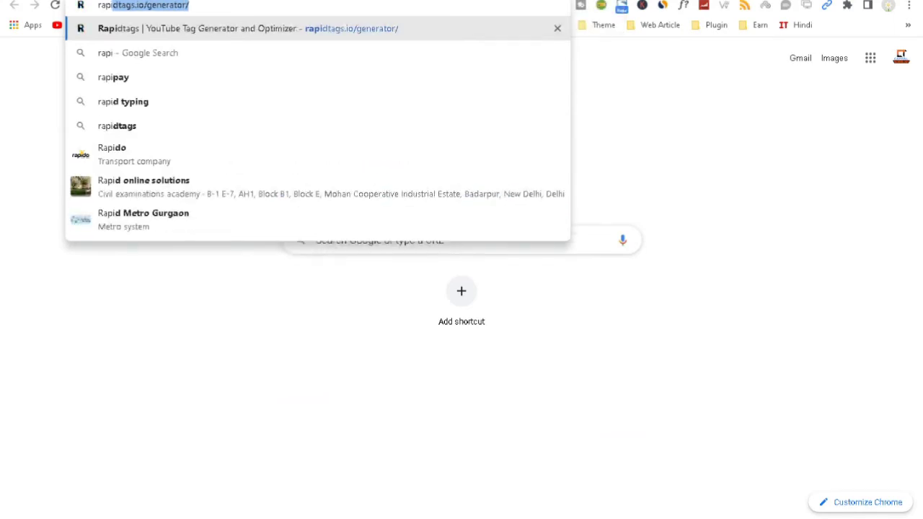
pyautogui.press('Return')
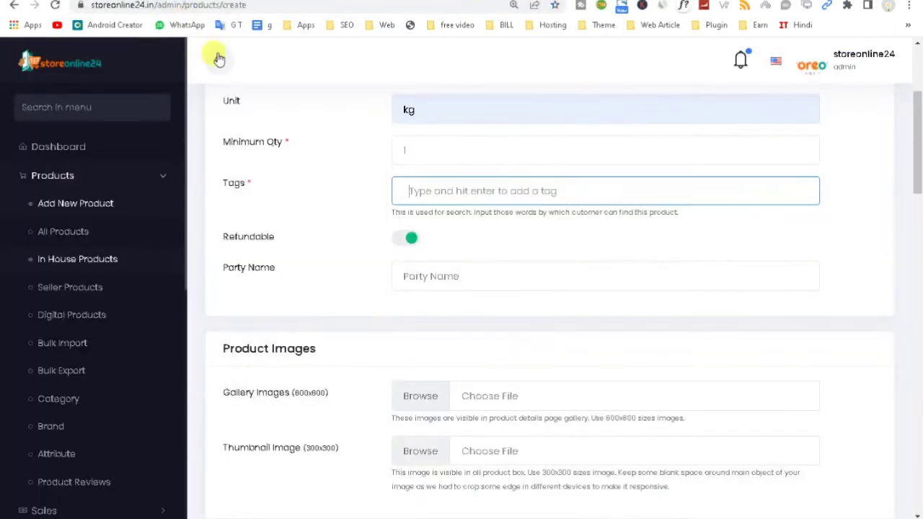
pyautogui.moveTo(918, 180); pyautogui.dragTo(920, 126)
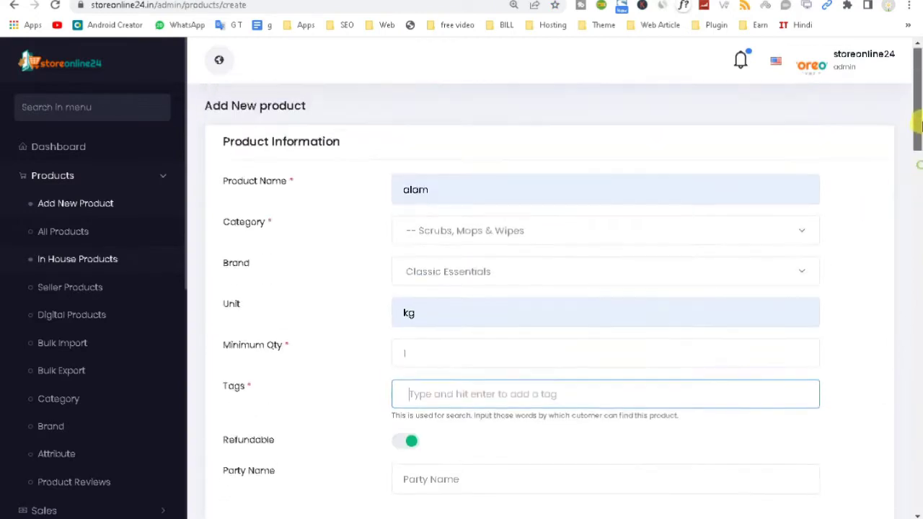
pyautogui.doubleClick(486, 188)
pyautogui.hotkey('ctrl', 'c')
pyautogui.hotkey('ctrl', 'Tab')
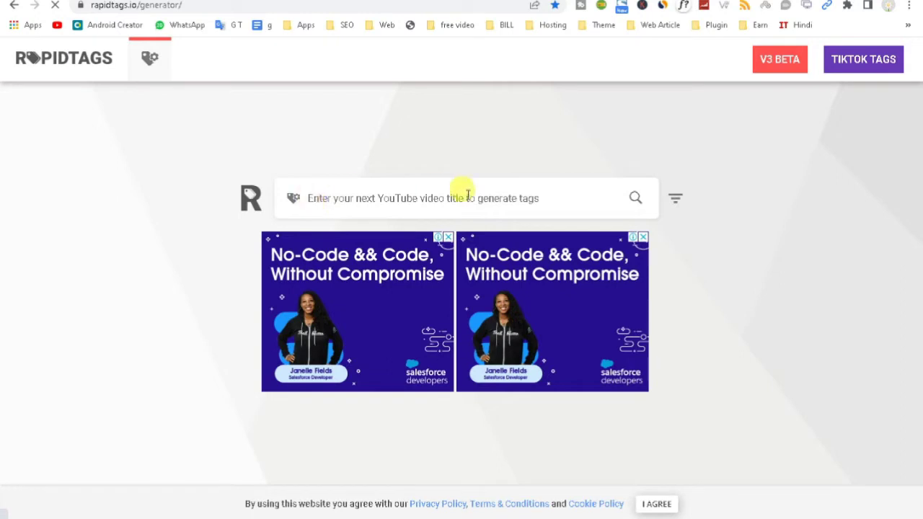
# Step: Generate RapidTags tags by pasting alam into the title search box
pyautogui.click(317, 197)
pyautogui.hotkey('ctrl', 'v')
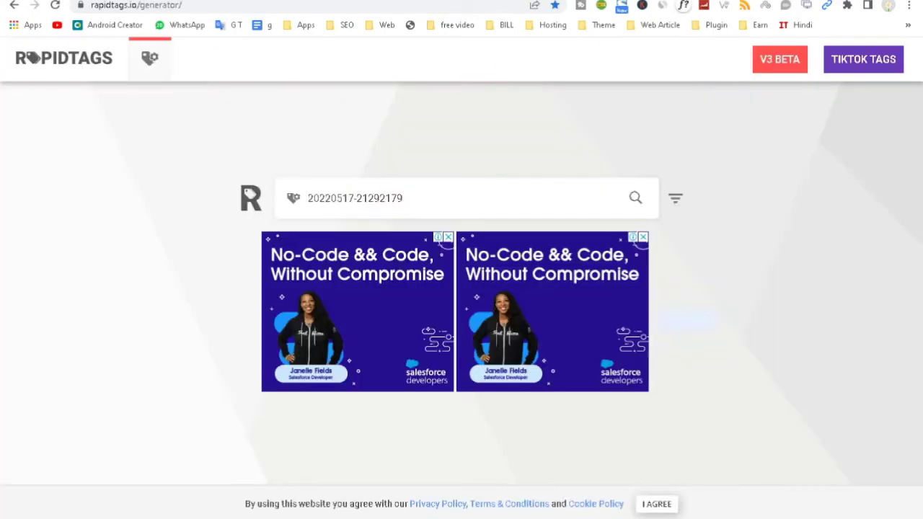
pyautogui.moveTo(408, 198); pyautogui.dragTo(261, 200)
pyautogui.hotkey('ctrl', 'v')
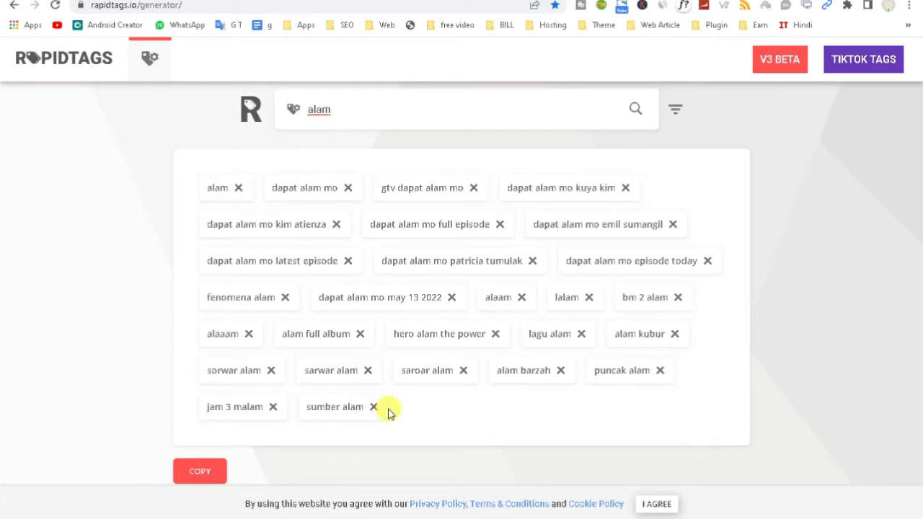
pyautogui.hotkey('ctrl', 'Tab')
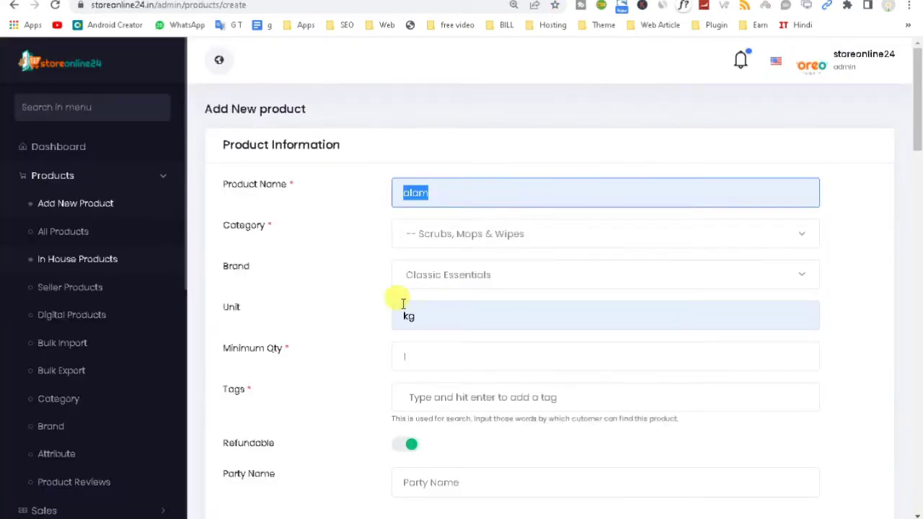
pyautogui.hotkey('ctrl', 'shift', 'Tab')
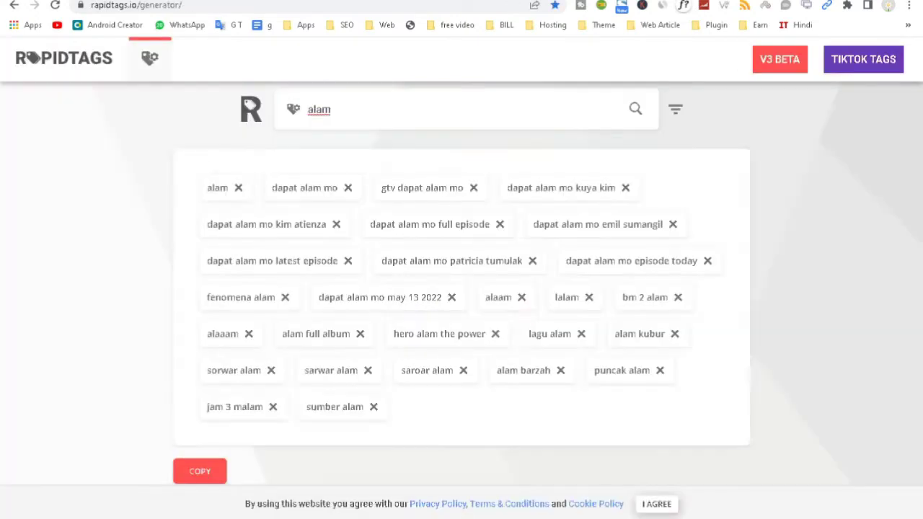
# Step: Copy the generated tags and remove fenomena alam plus three dapat alam mo episode tags
pyautogui.click(208, 462)
pyautogui.hotkey('ctrl', 'Tab')
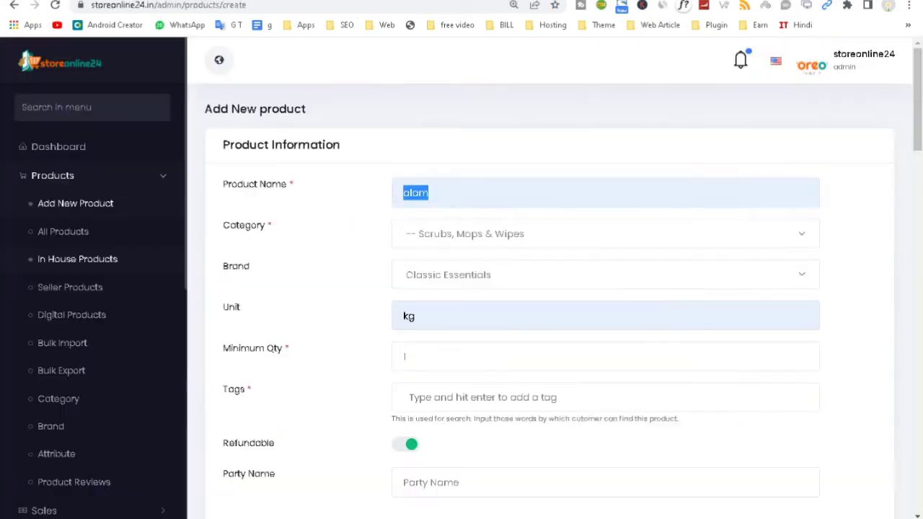
pyautogui.click(326, 387)
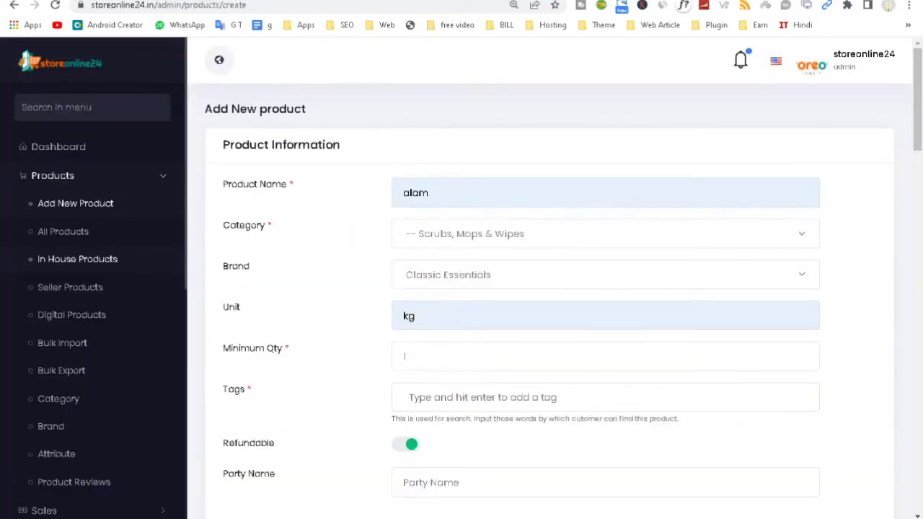
pyautogui.hotkey('ctrl', 'shift', 'Tab')
pyautogui.click(284, 297)
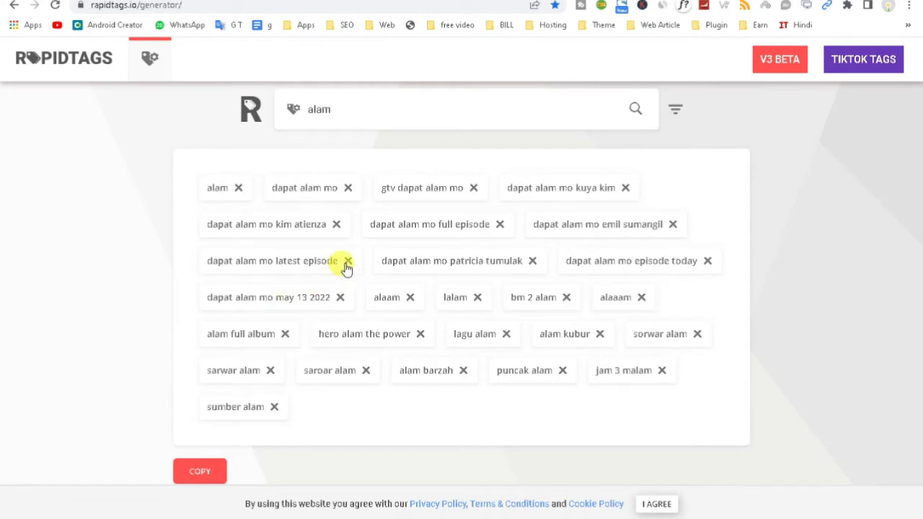
pyautogui.click(346, 262)
pyautogui.click(499, 243)
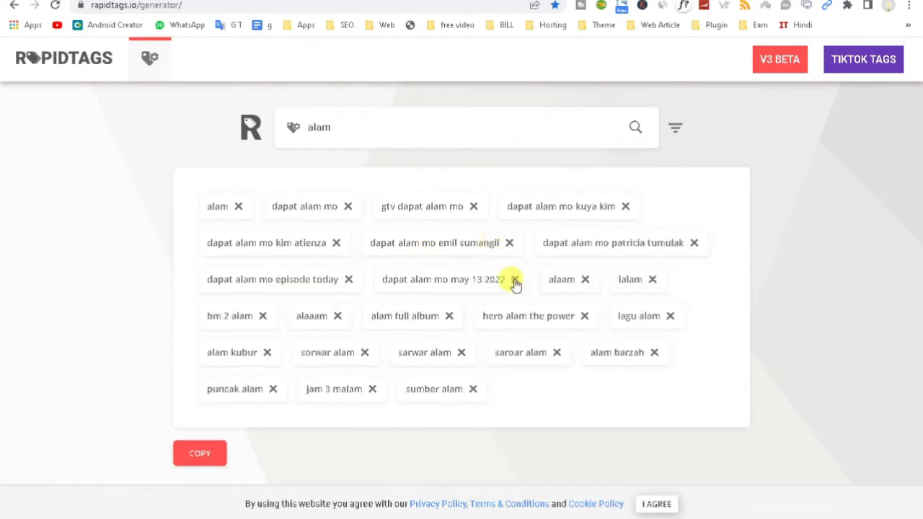
pyautogui.click(513, 279)
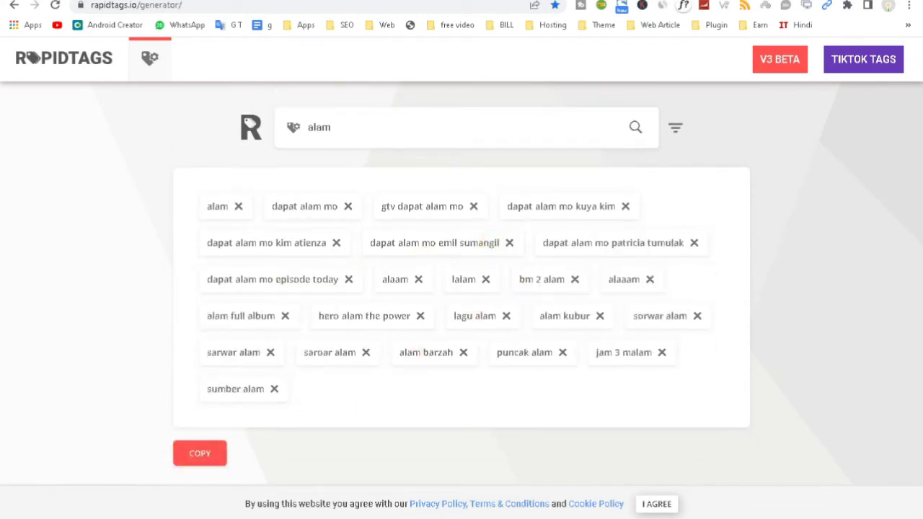
pyautogui.hotkey('ctrl', 'Tab')
# Step: Paste the 23 generated alam tags into the product Tags field
pyautogui.click(439, 396)
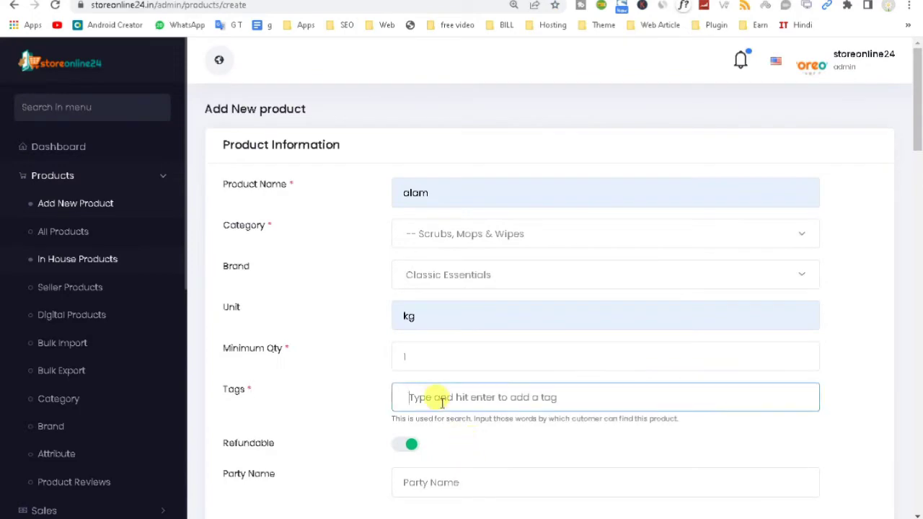
pyautogui.hotkey('ctrl', 'v')
pyautogui.moveTo(916, 134); pyautogui.dragTo(917, 199)
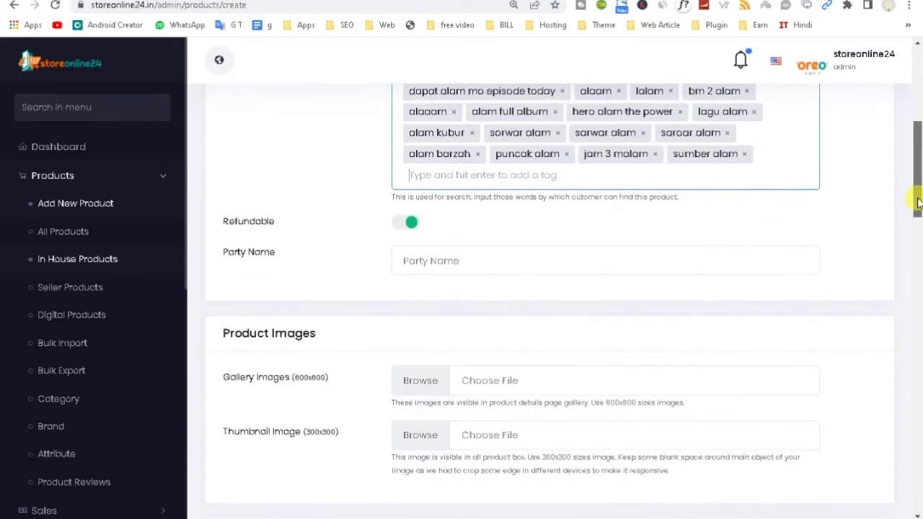
# Step: Toggle Refundable off and back on, then move through Party Name down to Product Images
pyautogui.doubleClick(252, 225)
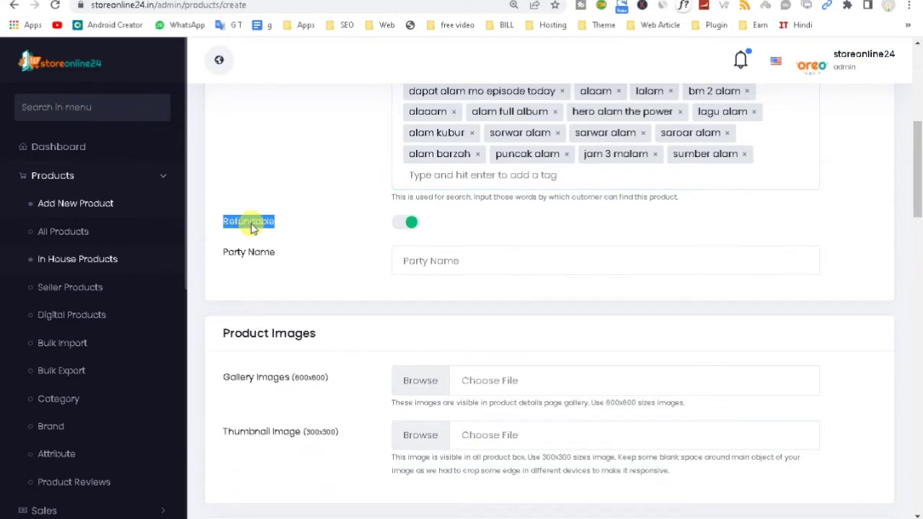
pyautogui.click(404, 227)
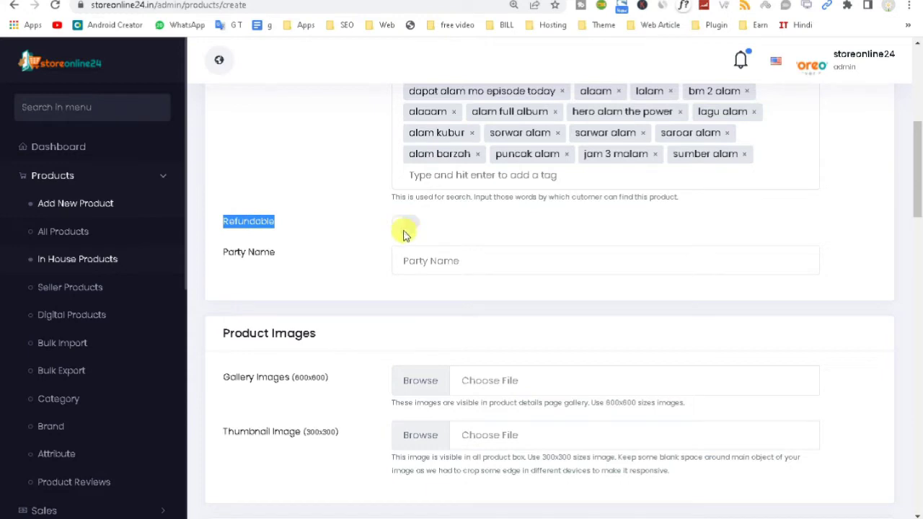
pyautogui.click(407, 261)
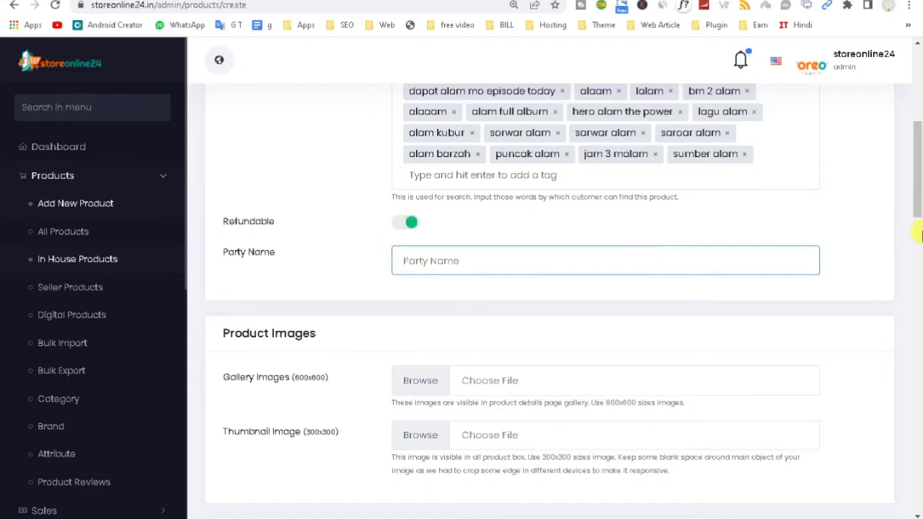
pyautogui.moveTo(919, 175); pyautogui.dragTo(917, 206)
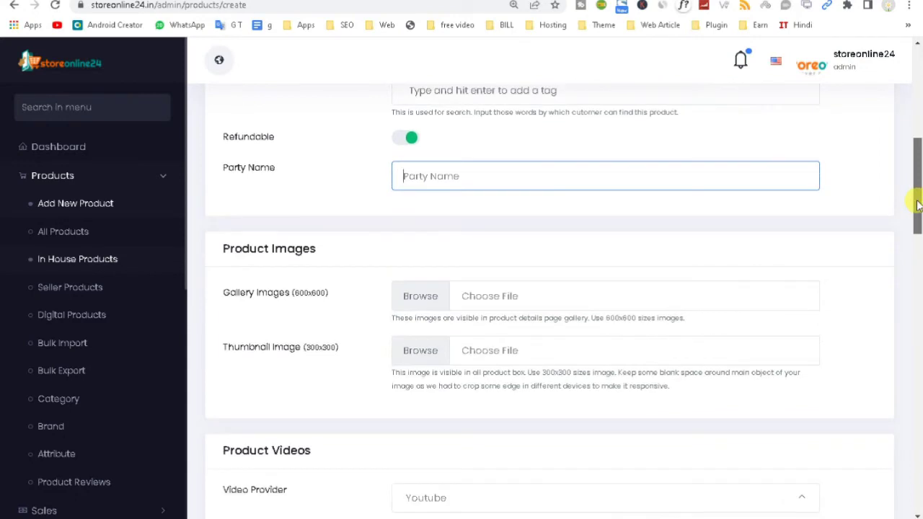
pyautogui.moveTo(917, 205)
pyautogui.mouseDown()
pyautogui.moveTo(915, 248)
pyautogui.moveTo(920, 222)
pyautogui.mouseUp()
# Step: Add Brand Logo 120x80.jpg as gallery image and Deep Tub 3, Deep Tub 2, Basin 2 as thumbnails
pyautogui.click(421, 212)
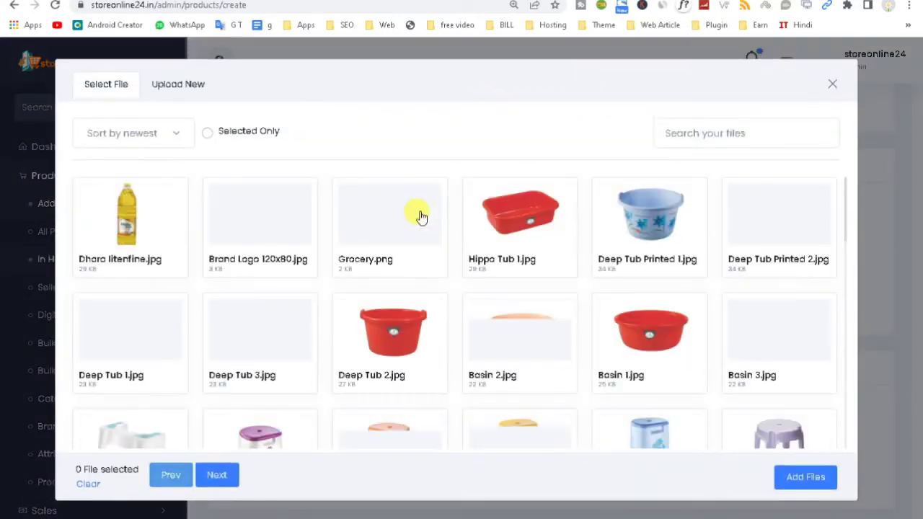
pyautogui.click(244, 243)
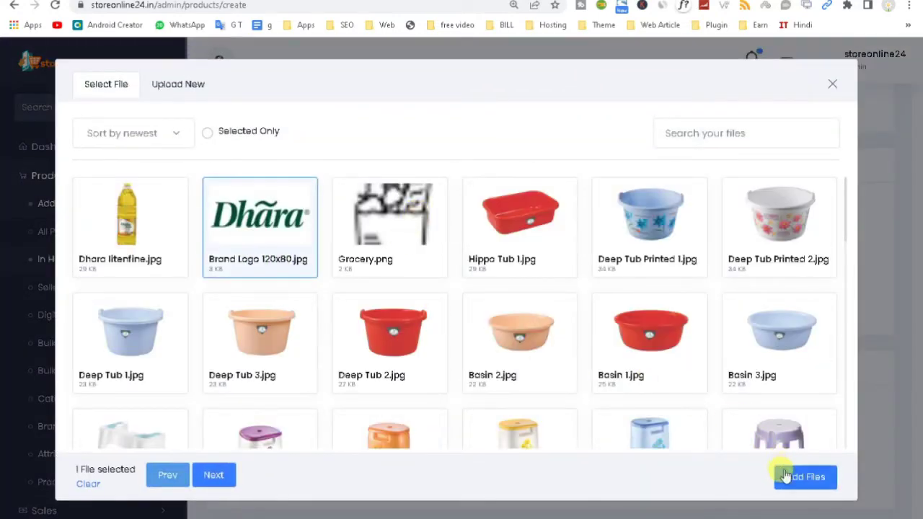
pyautogui.click(797, 477)
pyautogui.click(427, 344)
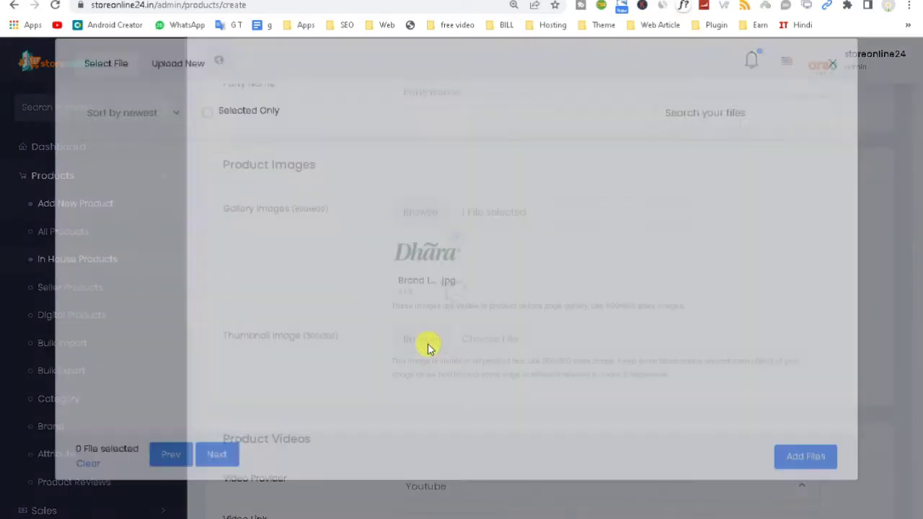
pyautogui.click(260, 345)
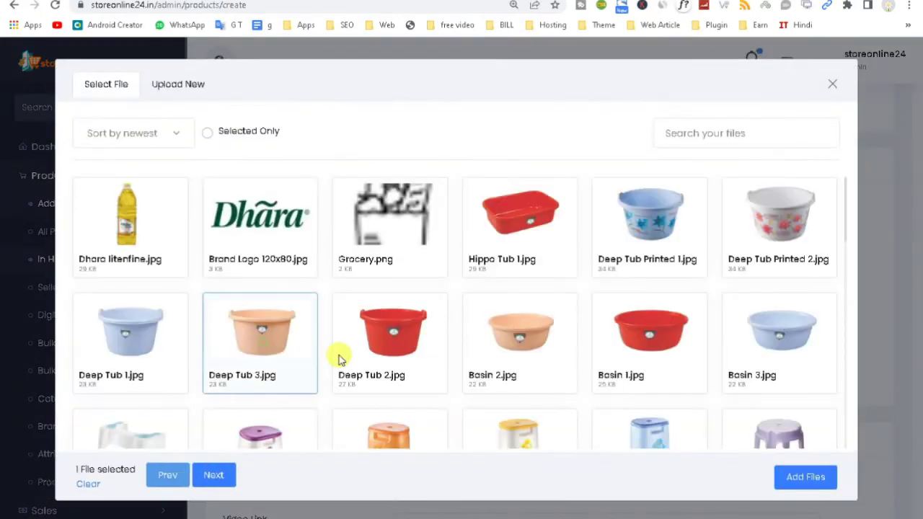
pyautogui.click(429, 353)
pyautogui.click(506, 354)
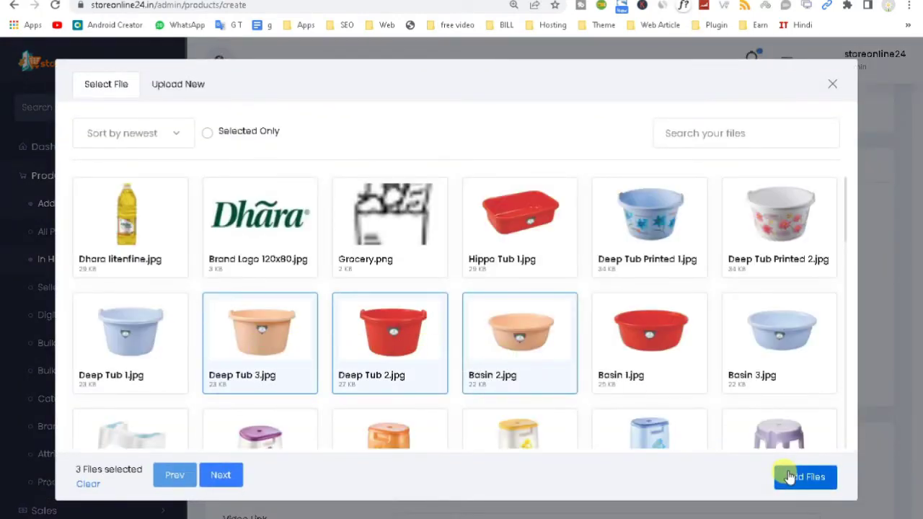
pyautogui.click(793, 477)
pyautogui.moveTo(918, 180); pyautogui.dragTo(919, 244)
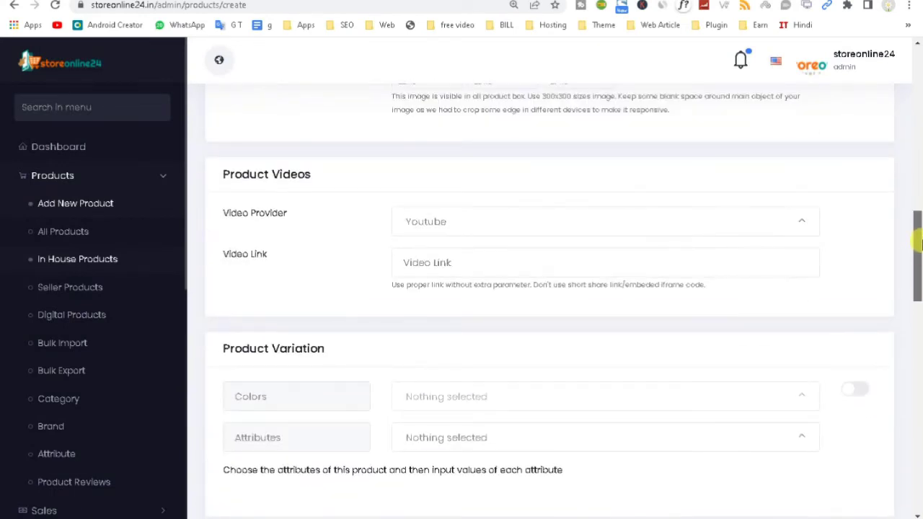
# Step: Set the video provider to Youtube and enter the suggested YouTube video link
pyautogui.click(440, 226)
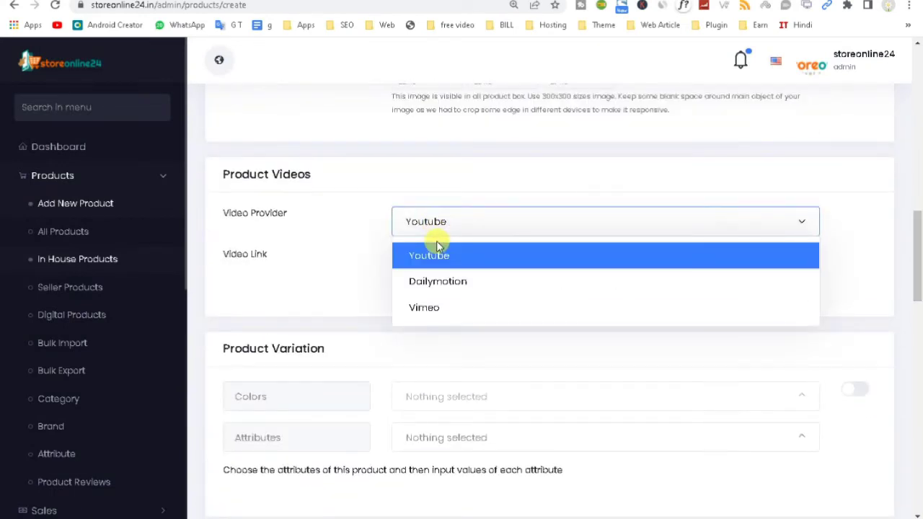
pyautogui.click(435, 255)
pyautogui.click(433, 262)
pyautogui.click(475, 304)
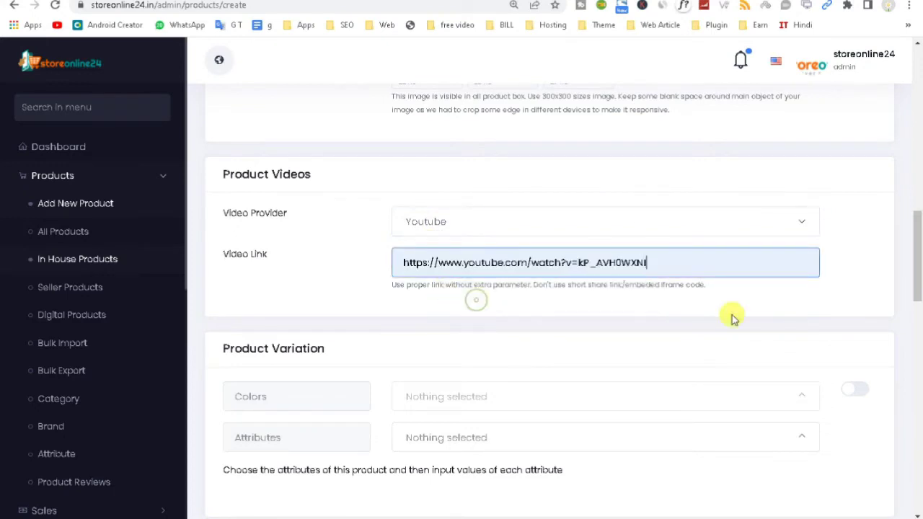
pyautogui.moveTo(919, 236); pyautogui.dragTo(920, 263)
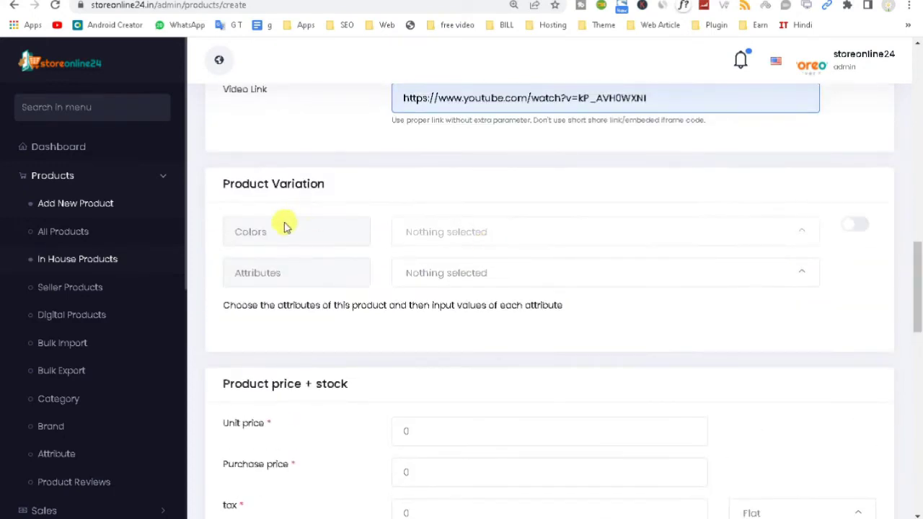
# Step: Turn on colour variations and set unit price 360 and purchase price 280
pyautogui.click(856, 225)
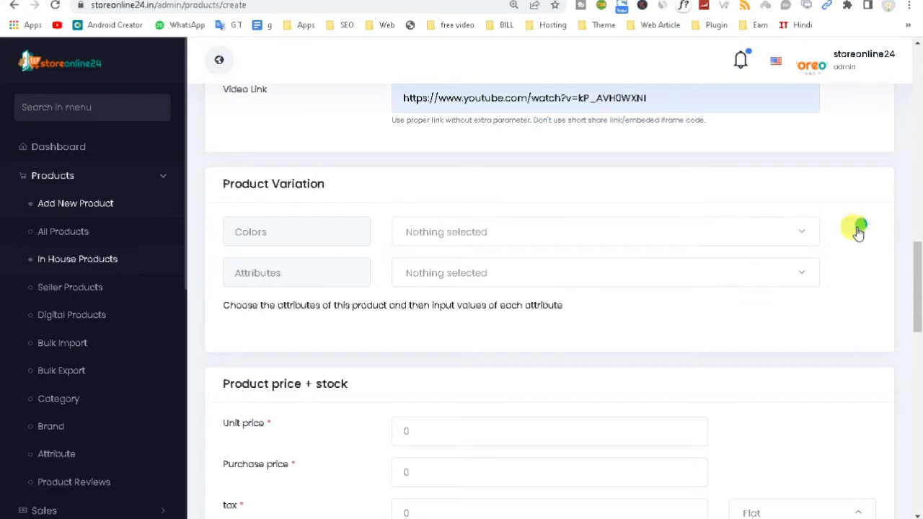
pyautogui.moveTo(919, 281); pyautogui.dragTo(920, 314)
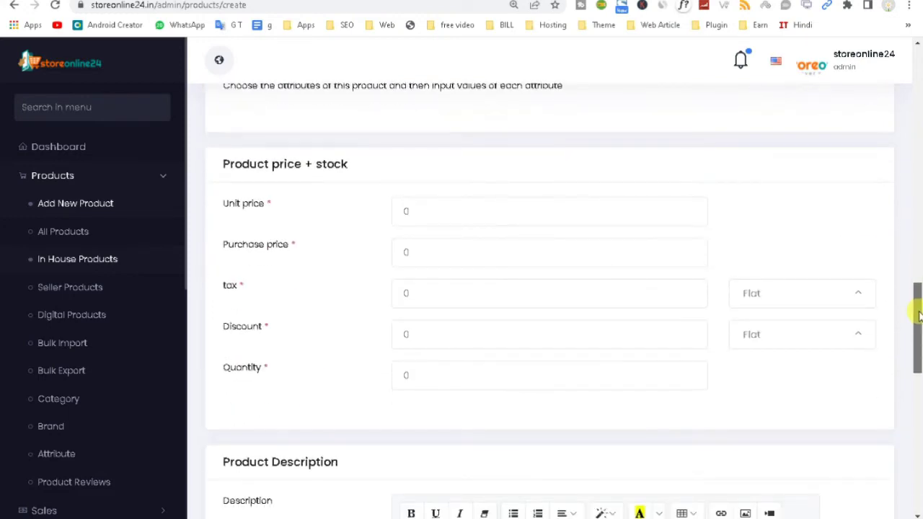
pyautogui.moveTo(410, 212); pyautogui.dragTo(326, 221)
pyautogui.moveTo(425, 252); pyautogui.dragTo(361, 260)
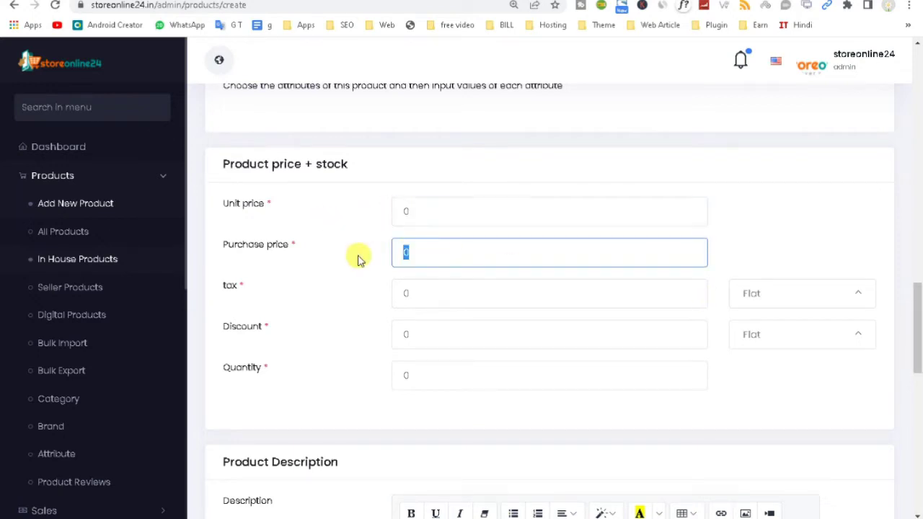
pyautogui.moveTo(422, 293); pyautogui.dragTo(231, 324)
pyautogui.moveTo(447, 203); pyautogui.dragTo(280, 230)
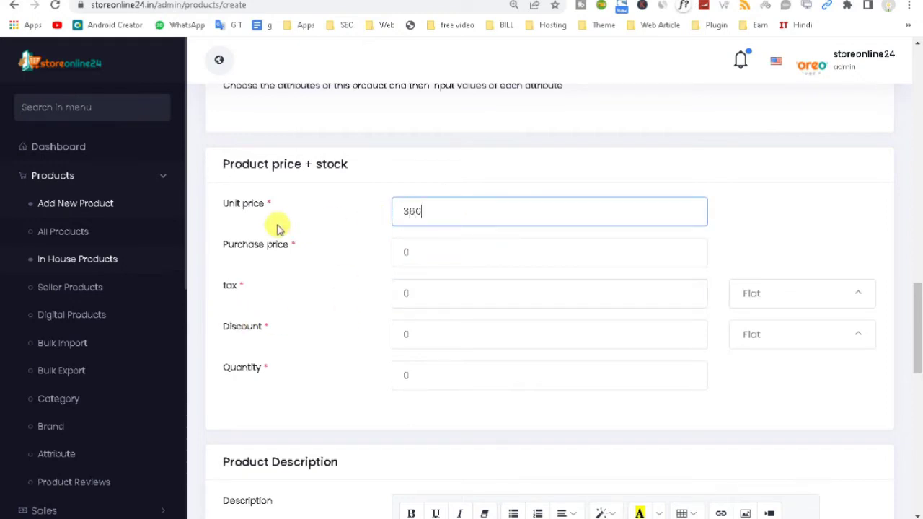
pyautogui.write('360')
pyautogui.moveTo(414, 246); pyautogui.dragTo(269, 256)
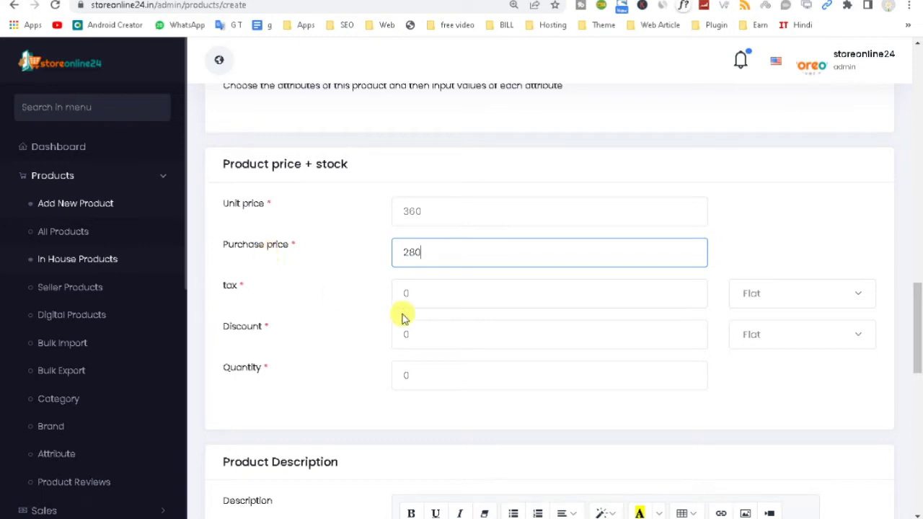
# Step: Set tax 18 Percent, a 10 Flat discount and quantity 1000
pyautogui.click(418, 293)
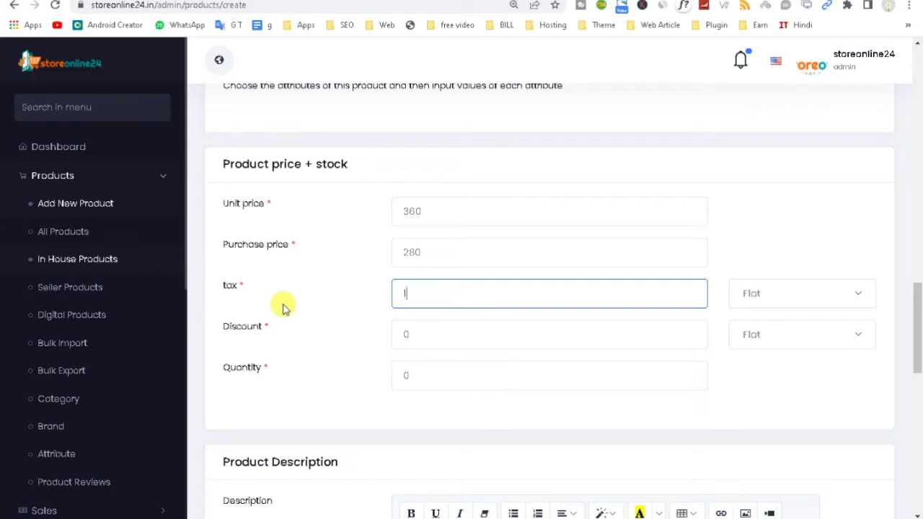
pyautogui.click(756, 290)
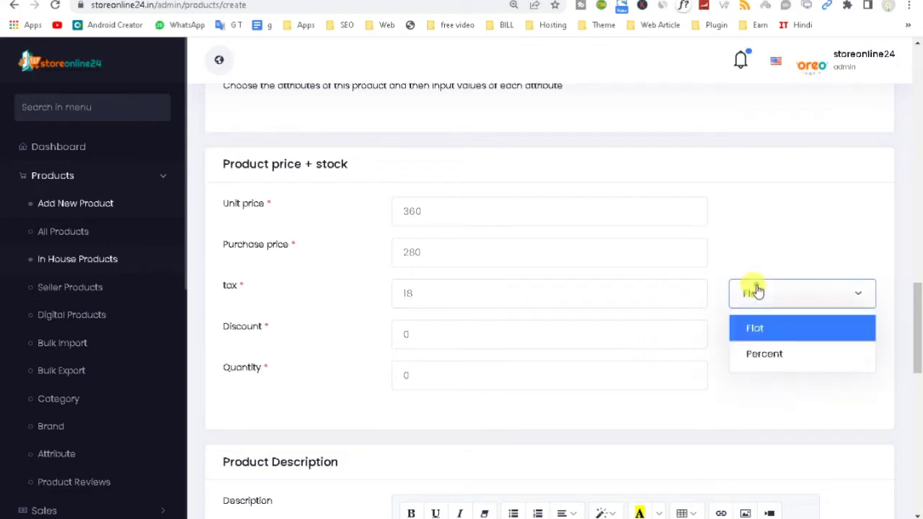
pyautogui.click(781, 357)
pyautogui.click(480, 334)
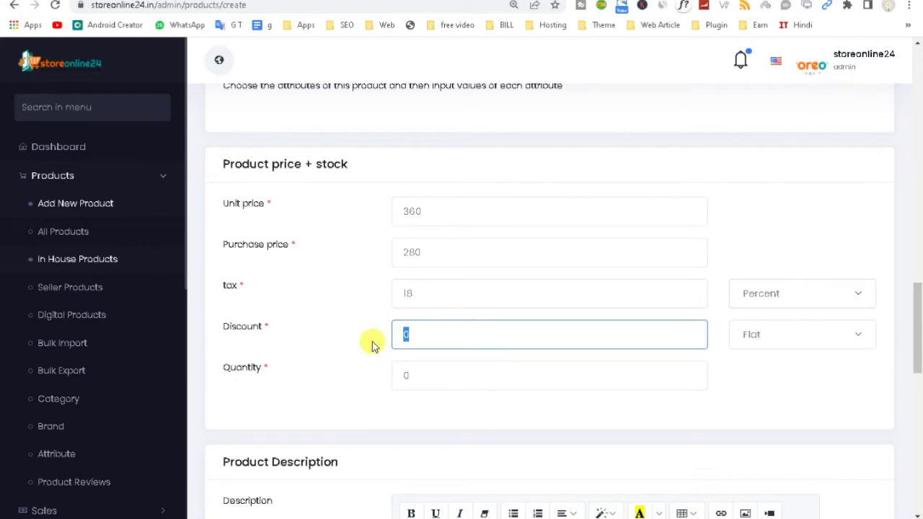
pyautogui.write('10')
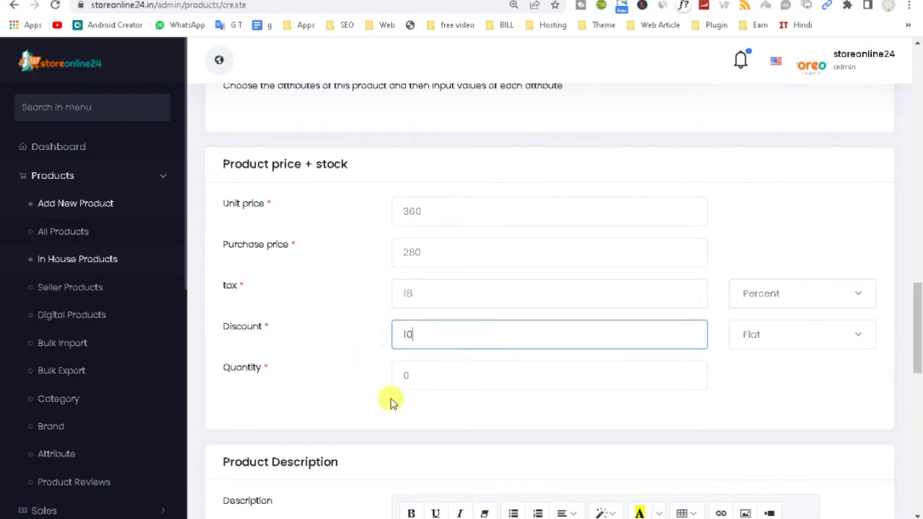
pyautogui.press('Tab')
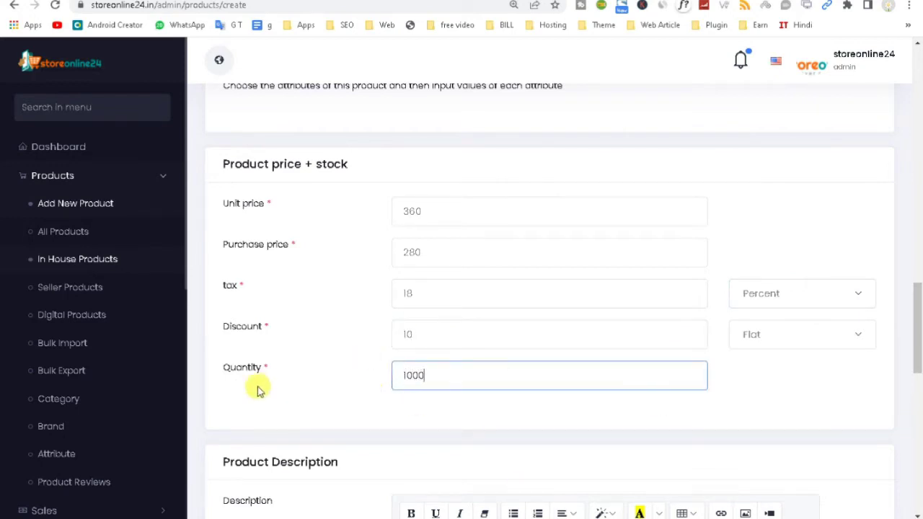
pyautogui.click(756, 336)
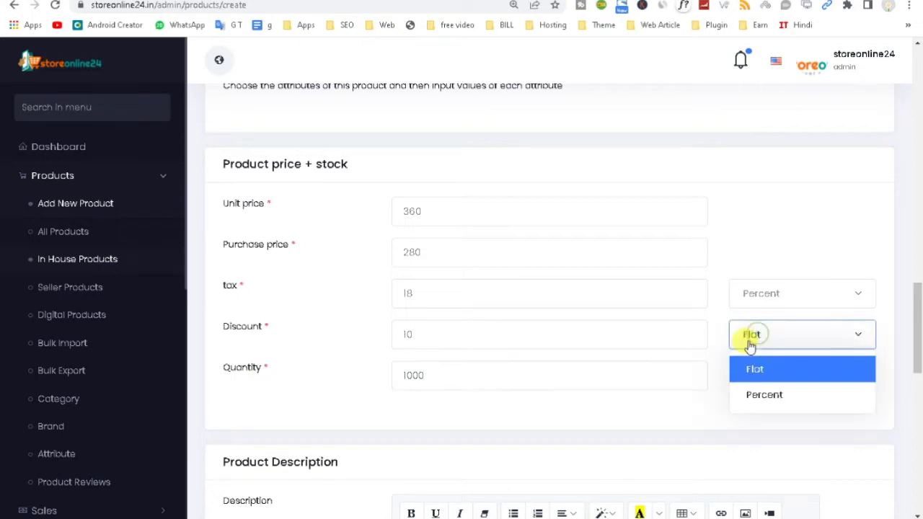
pyautogui.click(427, 341)
pyautogui.moveTo(918, 331); pyautogui.dragTo(919, 371)
pyautogui.click(394, 384)
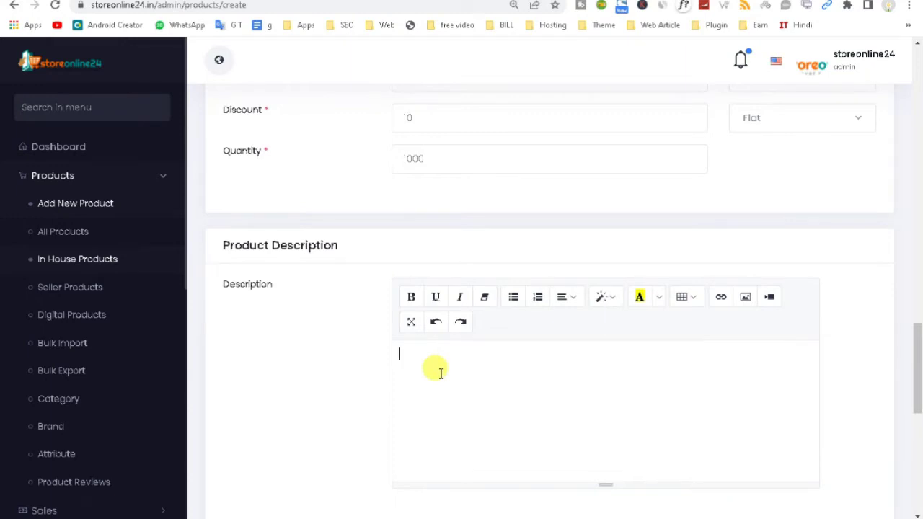
# Step: Paste the keyword paragraph into the description, visit the meta fields, and save the product
pyautogui.write('alam,dapat alam mo,gtv dapat alam mo,dapat alam mo kuya kim,dapat alam mo kim atienza,dapat alam mo emil sumangil,dapat alam mo patricia tumulak,dapat alam mo episode today,alaam,laiam,bm 2 alam,alaaam,alam full album,hero alam the power,lagu alam,alam kubur,sorwar alam,sarwar alam,saroar alam,alam barzah,puncak alam,jam 3 malam,sumber alam')
pyautogui.moveTo(919, 346); pyautogui.dragTo(919, 444)
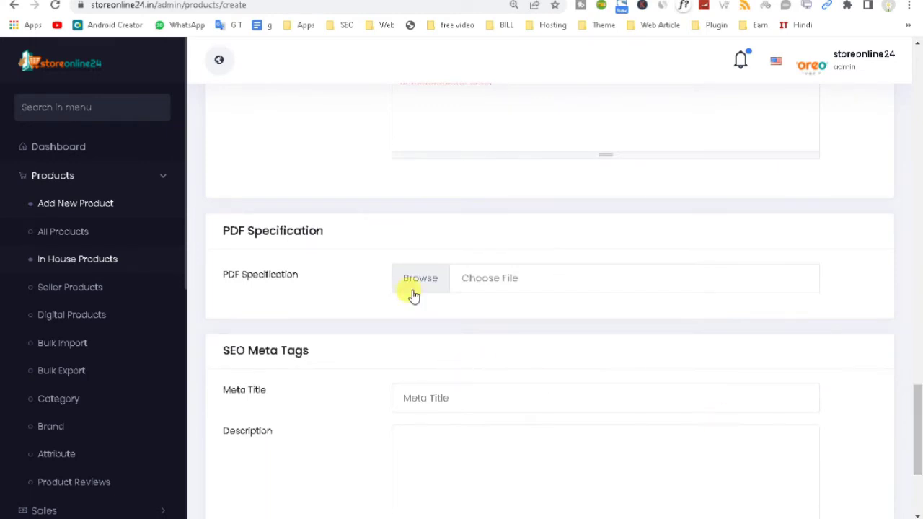
pyautogui.moveTo(919, 415); pyautogui.dragTo(919, 458)
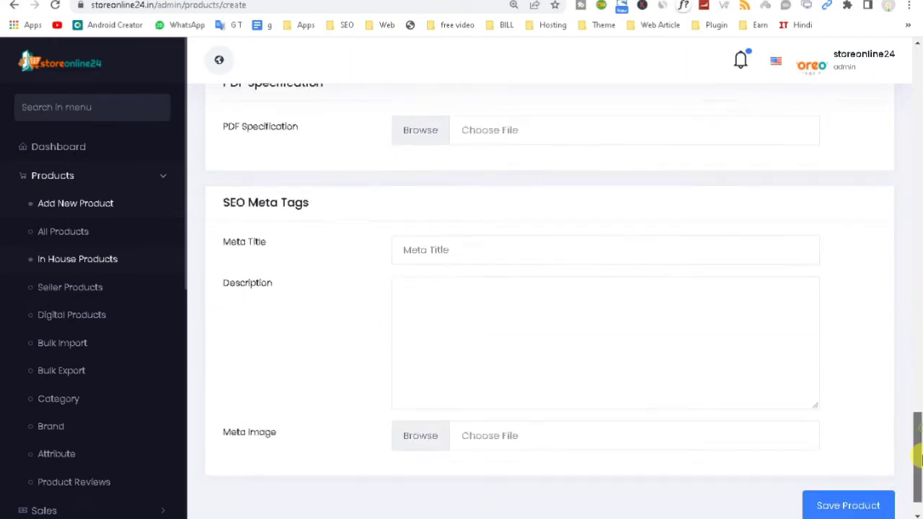
pyautogui.click(437, 250)
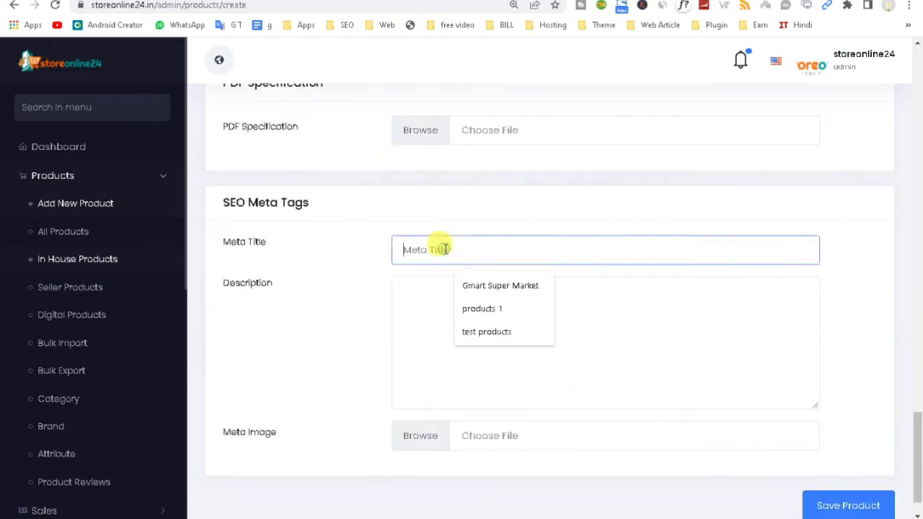
pyautogui.click(418, 326)
pyautogui.click(844, 505)
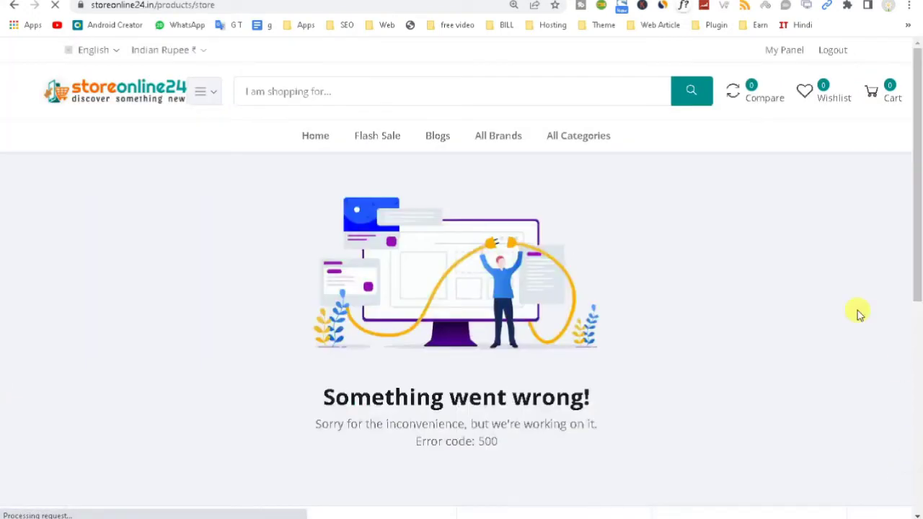
# Step: Go back from the error 500 page and scroll the Add New Product form to the top
pyautogui.click(16, 6)
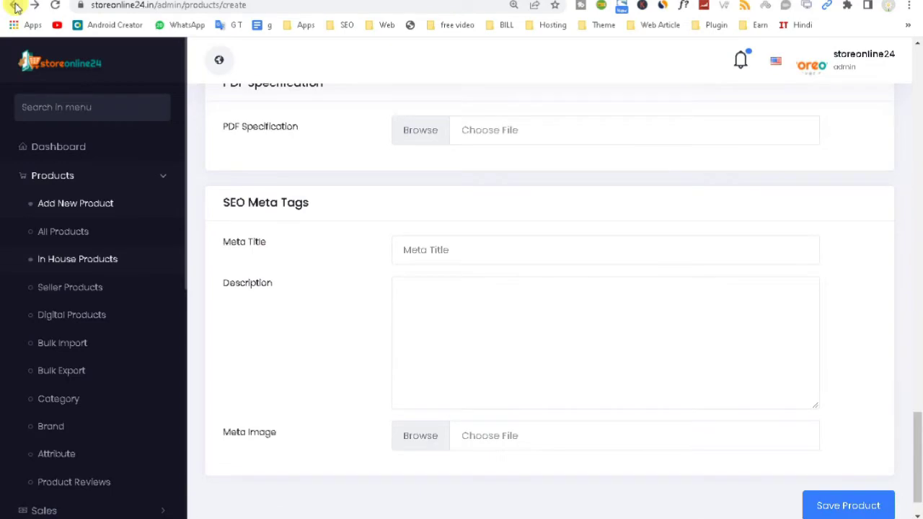
pyautogui.moveTo(919, 436); pyautogui.dragTo(913, 64)
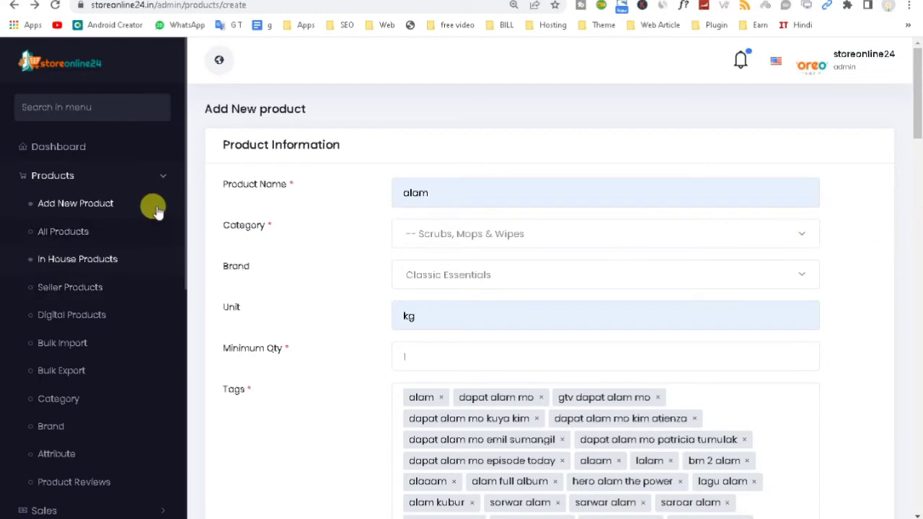
pyautogui.click(63, 232)
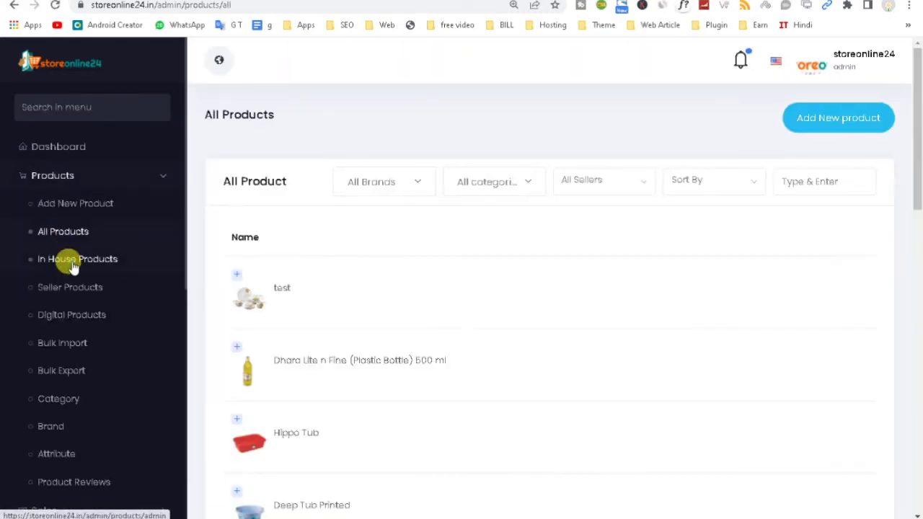
# Step: Show In House Products zoomed out, highlighting the first product name and the Published column heading
pyautogui.click(71, 261)
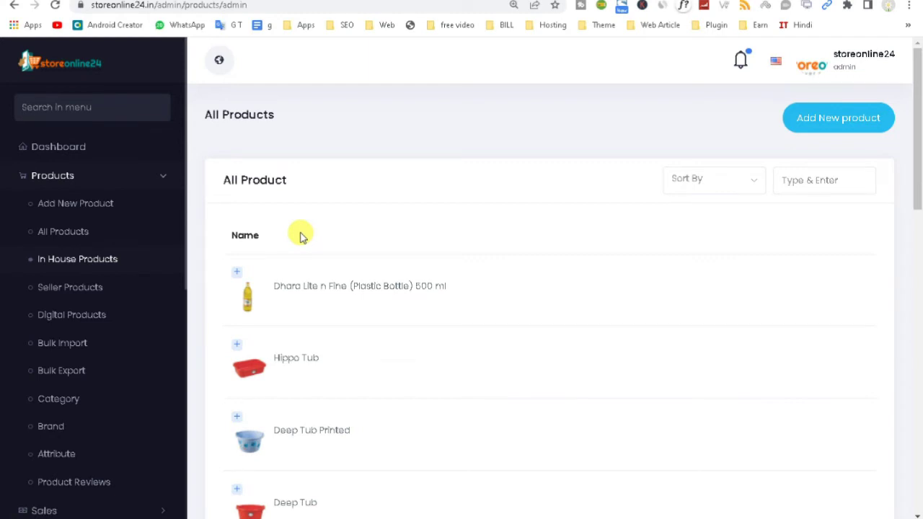
pyautogui.hotkey('ctrl', '-')
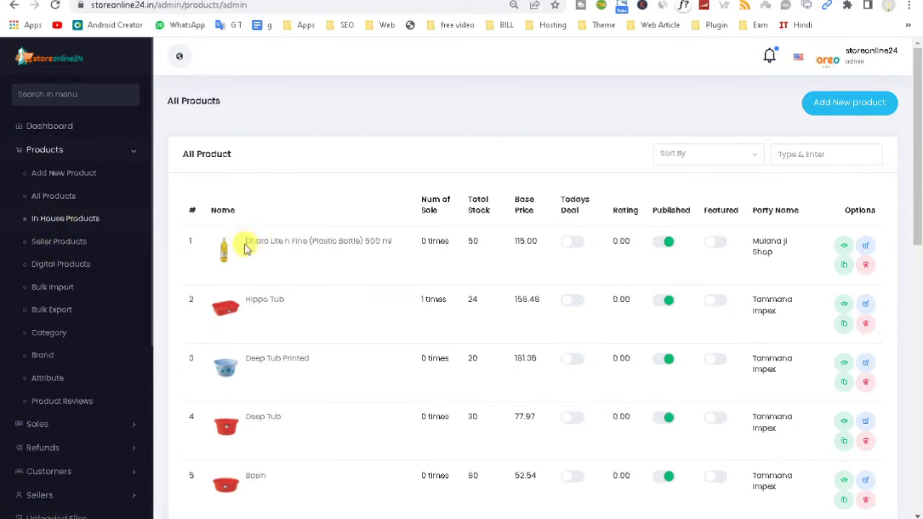
pyautogui.moveTo(243, 248); pyautogui.dragTo(392, 249)
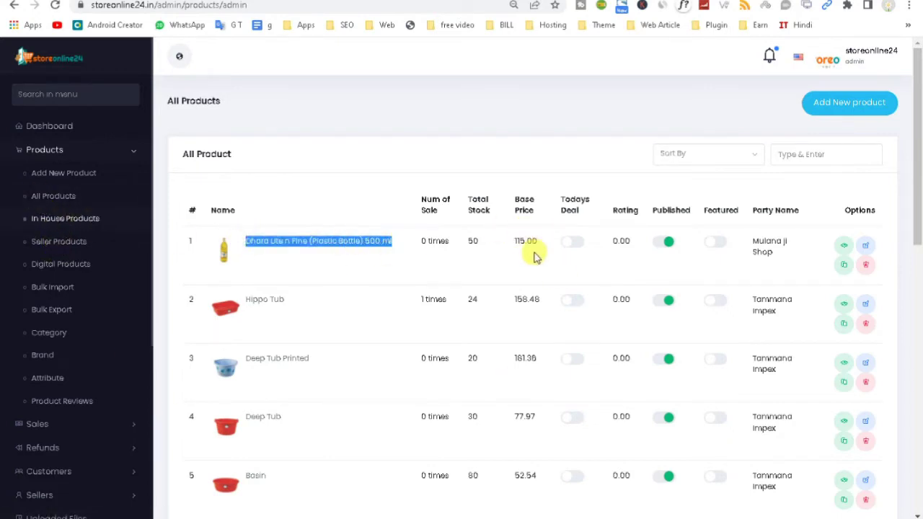
pyautogui.moveTo(420, 197); pyautogui.dragTo(886, 214)
pyautogui.moveTo(670, 192); pyautogui.dragTo(670, 210)
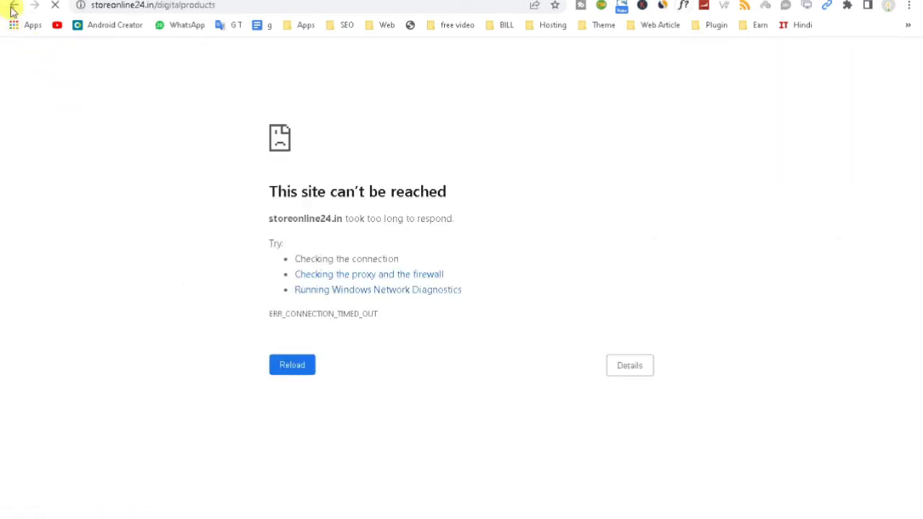
# Step: Back out to the product list, glance at Sales, then view Seller Products: test and abc
pyautogui.click(13, 10)
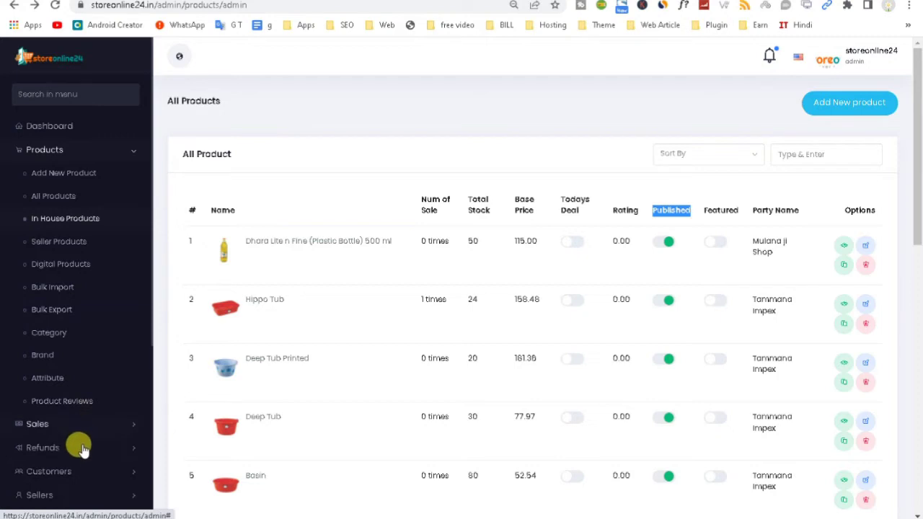
pyautogui.click(114, 425)
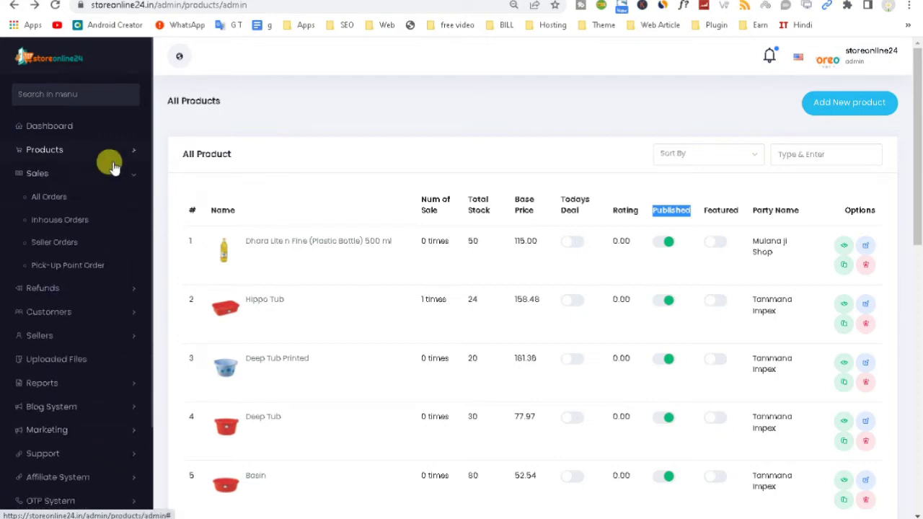
pyautogui.moveTo(613, 516)
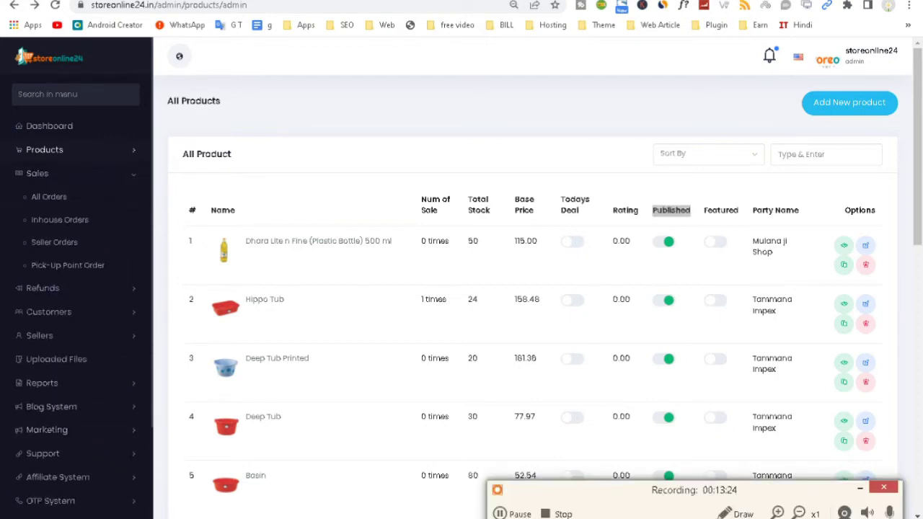
pyautogui.click(524, 516)
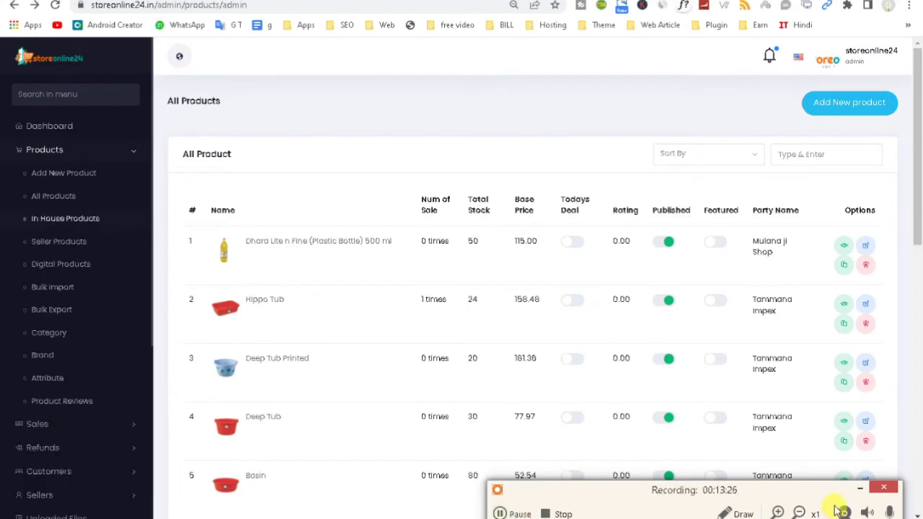
pyautogui.click(860, 489)
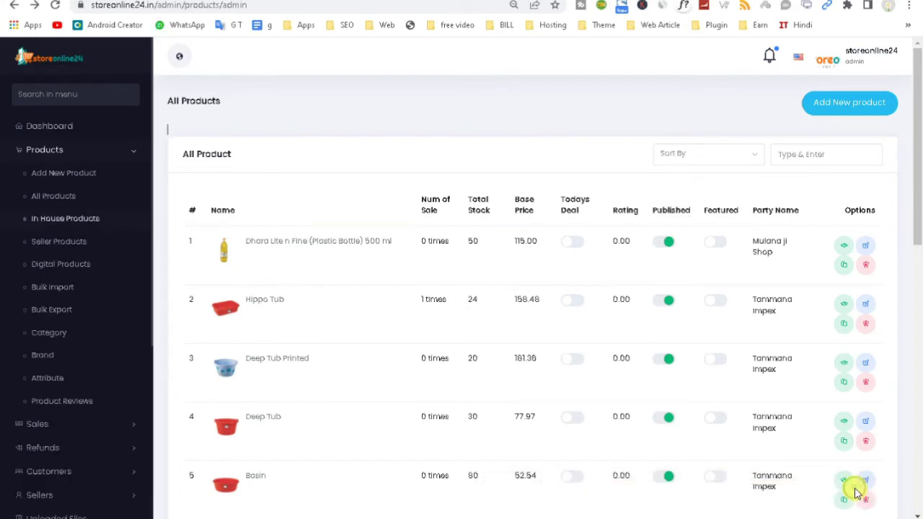
pyautogui.click(57, 244)
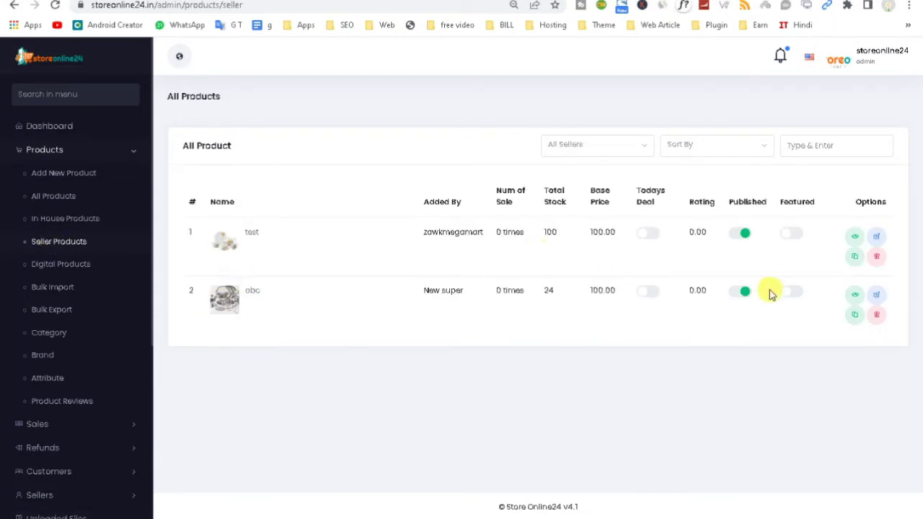
# Step: Open a blank Add New Digital Product form and scroll through its sections
pyautogui.click(76, 264)
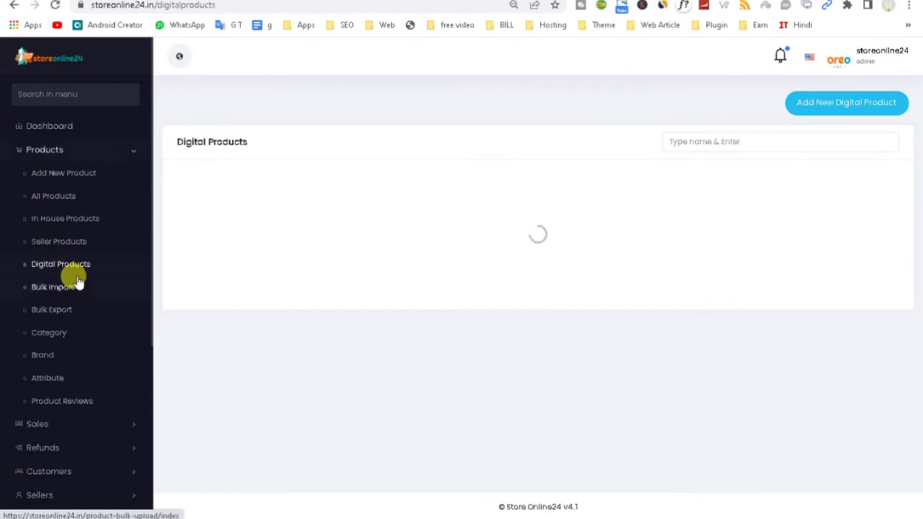
pyautogui.click(848, 105)
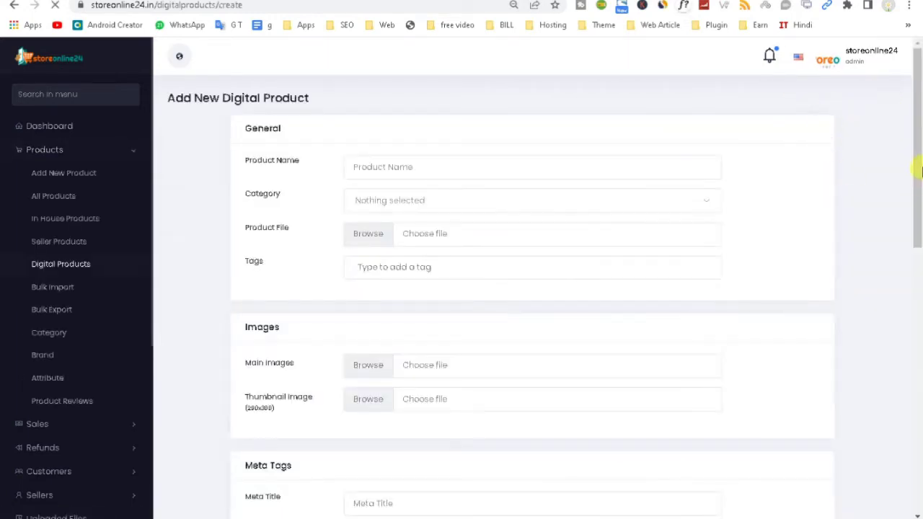
pyautogui.moveTo(915, 196); pyautogui.dragTo(919, 235)
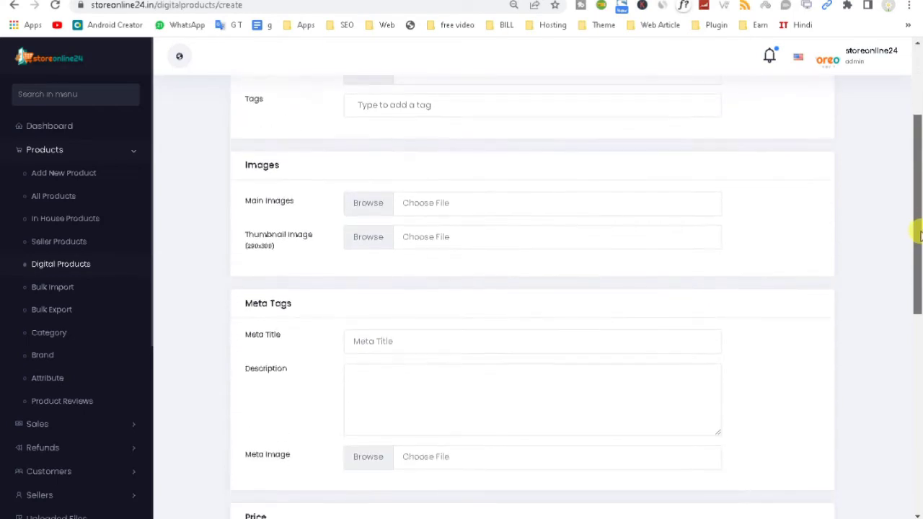
# Step: Open Bulk Import and highlight the Step 1 and Step 2 CSV instruction lines
pyautogui.click(71, 292)
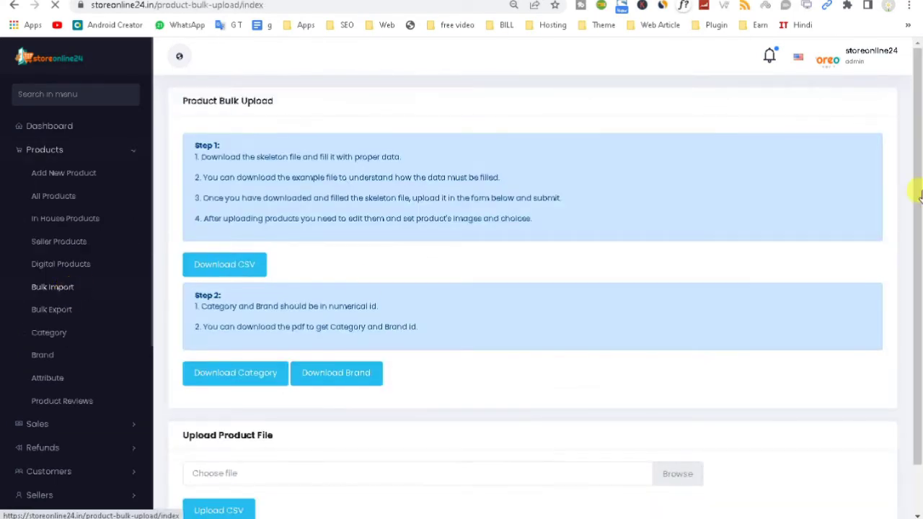
pyautogui.moveTo(919, 175); pyautogui.dragTo(920, 294)
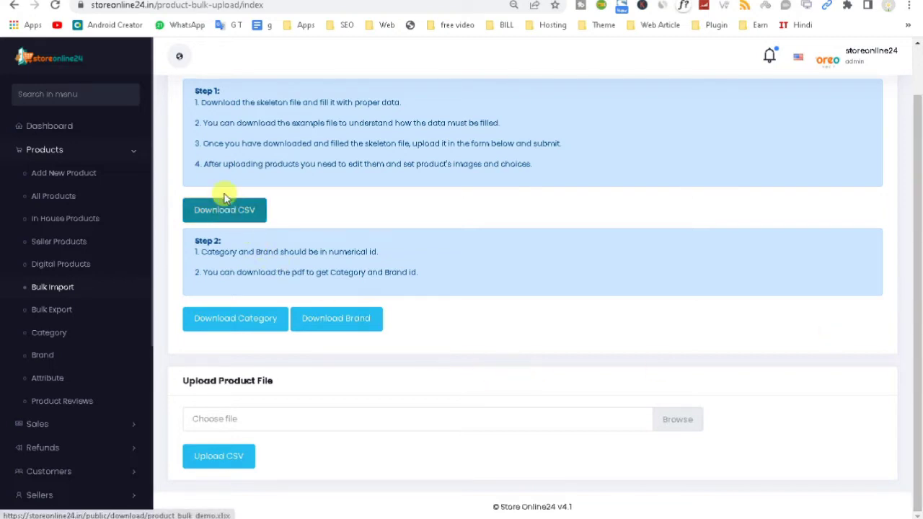
pyautogui.moveTo(203, 101); pyautogui.dragTo(406, 110)
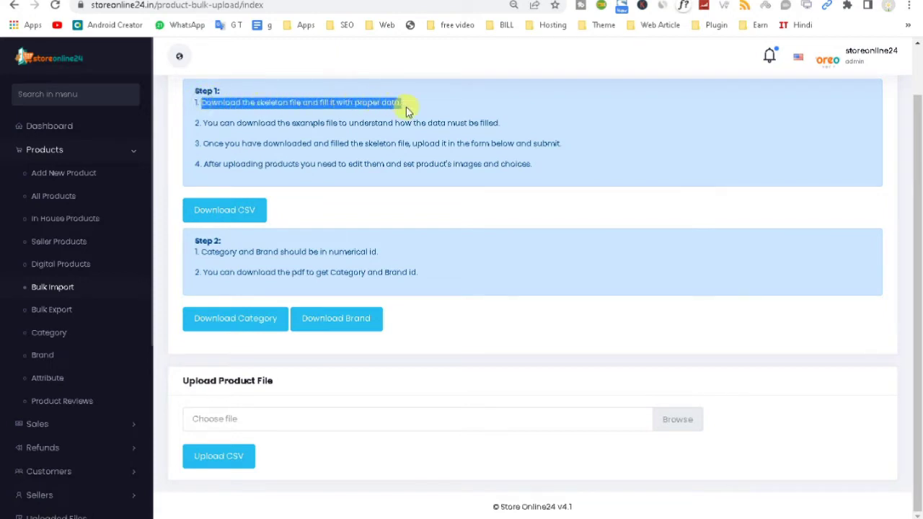
pyautogui.moveTo(202, 122); pyautogui.dragTo(476, 124)
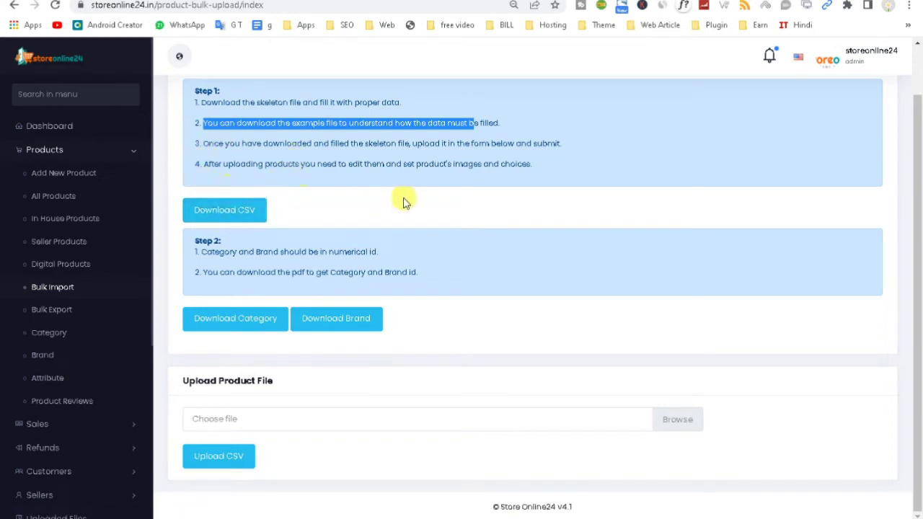
pyautogui.moveTo(202, 160); pyautogui.dragTo(579, 180)
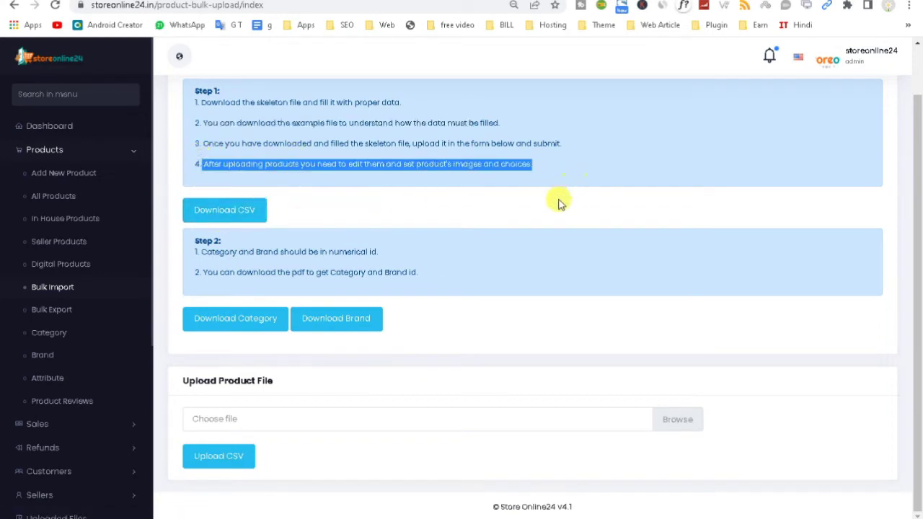
pyautogui.moveTo(190, 241); pyautogui.dragTo(432, 276)
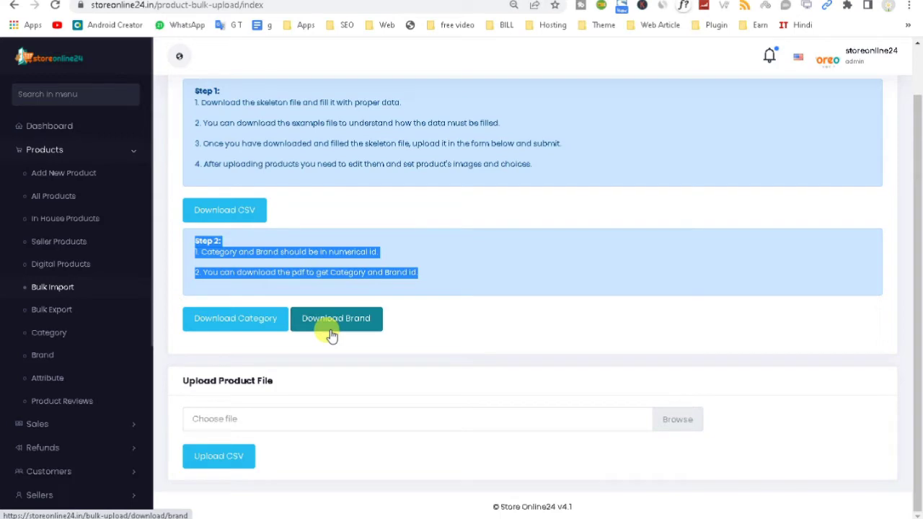
# Step: Cancel the product file picker, then export all products and open the downloaded spreadsheet
pyautogui.click(313, 427)
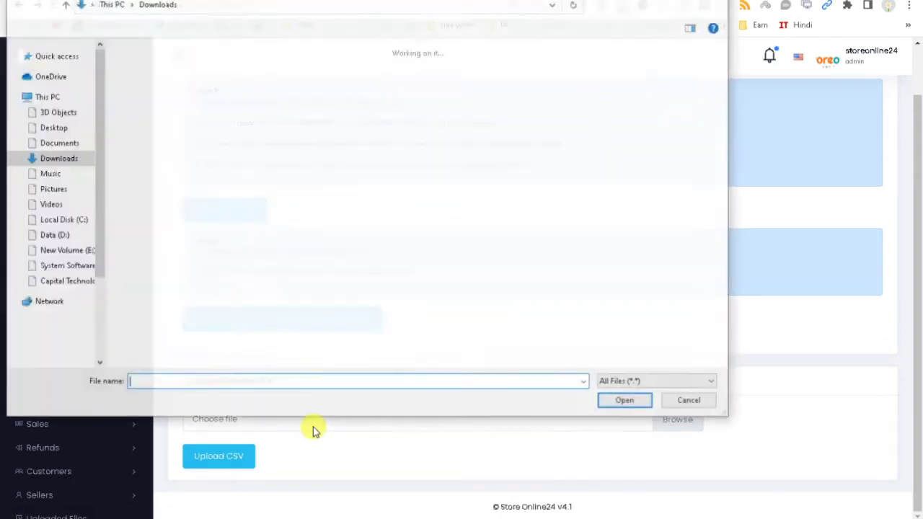
pyautogui.click(690, 402)
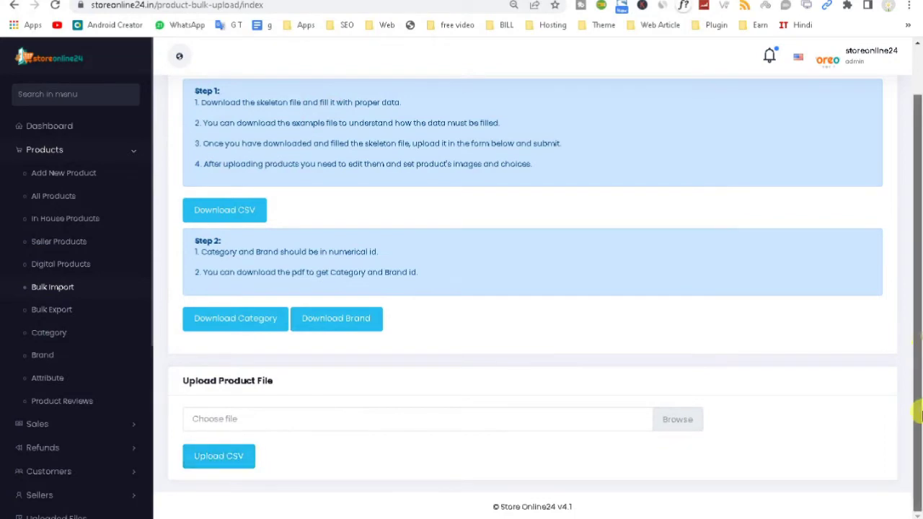
pyautogui.click(51, 310)
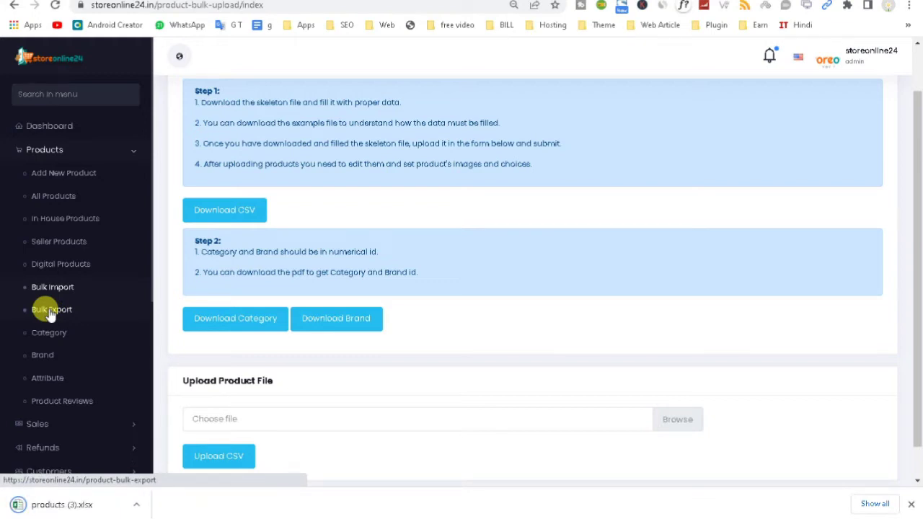
pyautogui.click(134, 505)
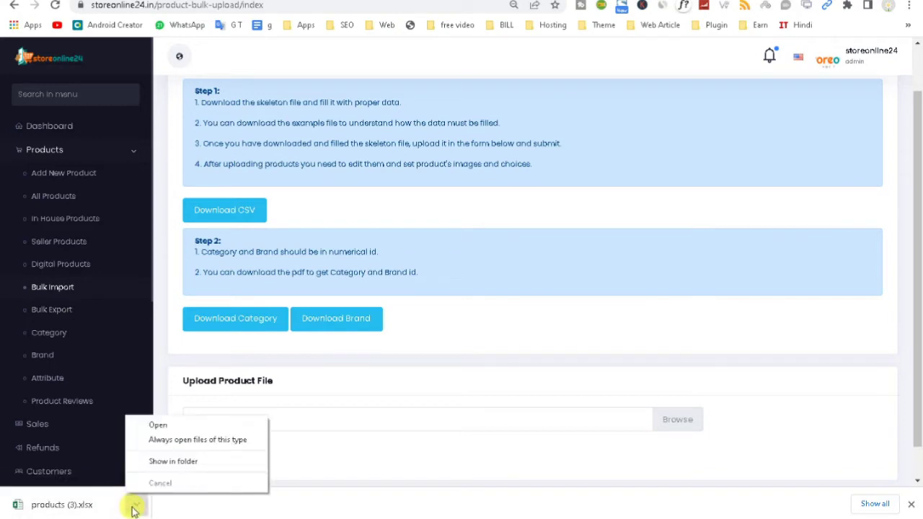
pyautogui.click(161, 424)
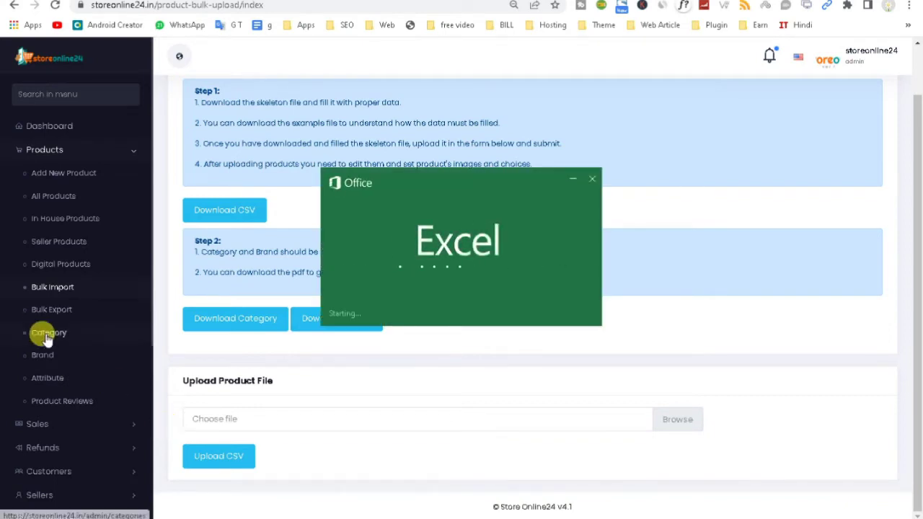
# Step: Open All Categories, then inspect the last spreadsheet rows, down to row 2974's test product
pyautogui.click(48, 338)
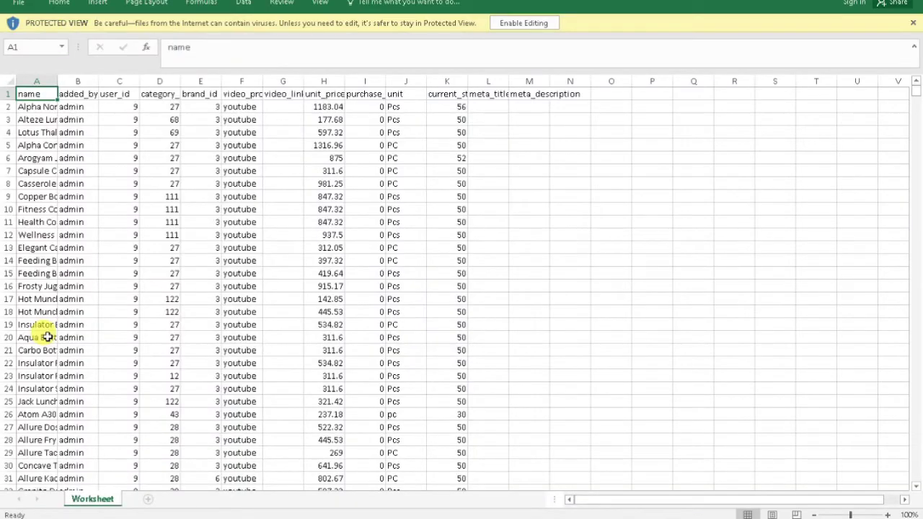
pyautogui.click(524, 22)
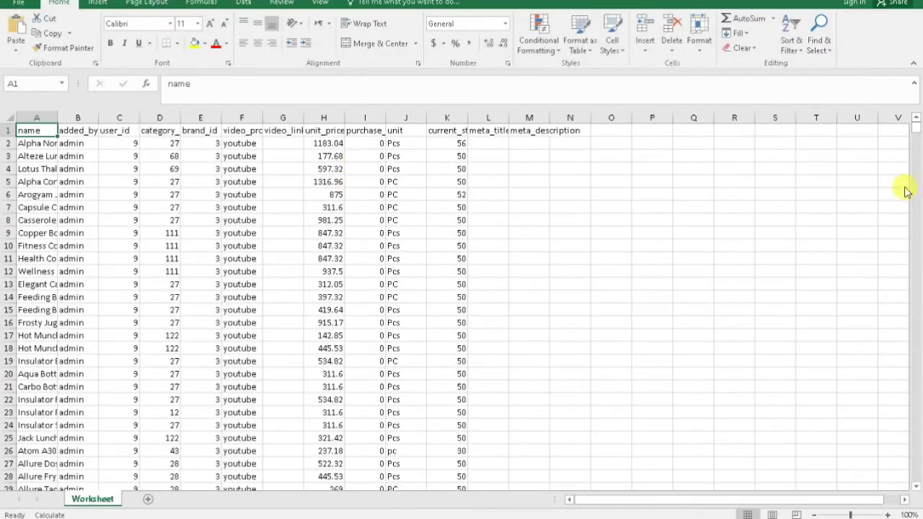
pyautogui.scroll(-20, 917, 130)
pyautogui.scroll(-20, 916, 263)
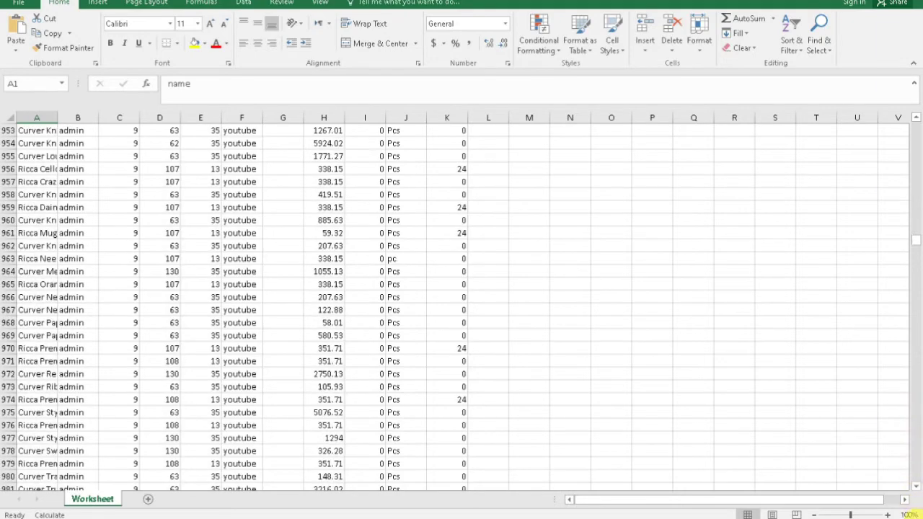
pyautogui.moveTo(917, 239); pyautogui.dragTo(906, 478)
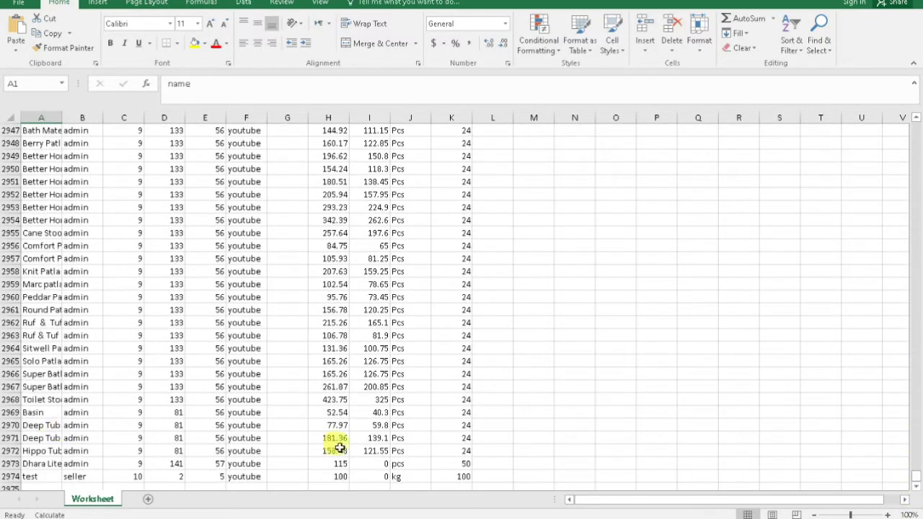
pyautogui.click(916, 480)
pyautogui.click(29, 477)
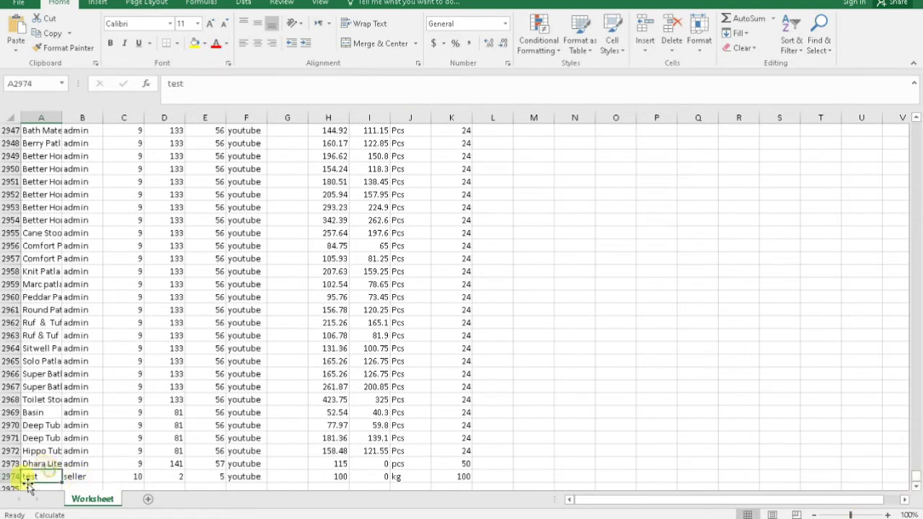
pyautogui.click(25, 465)
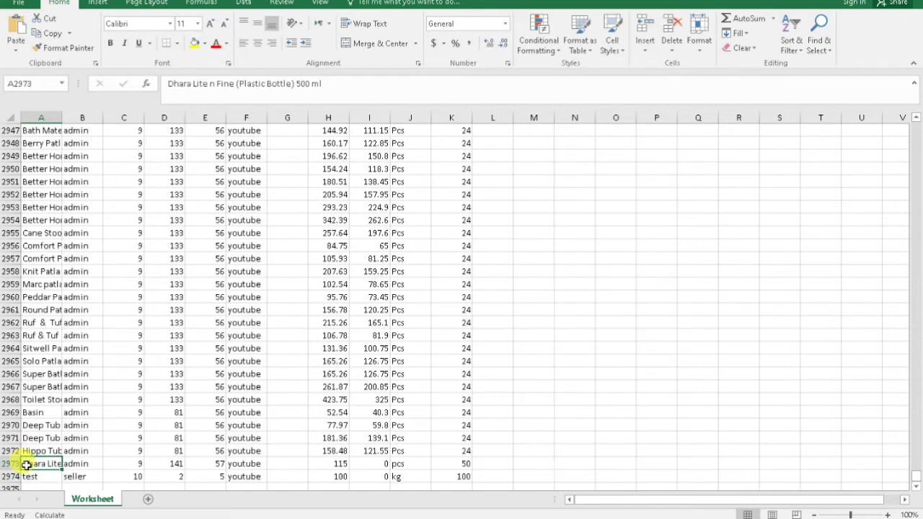
pyautogui.click(95, 465)
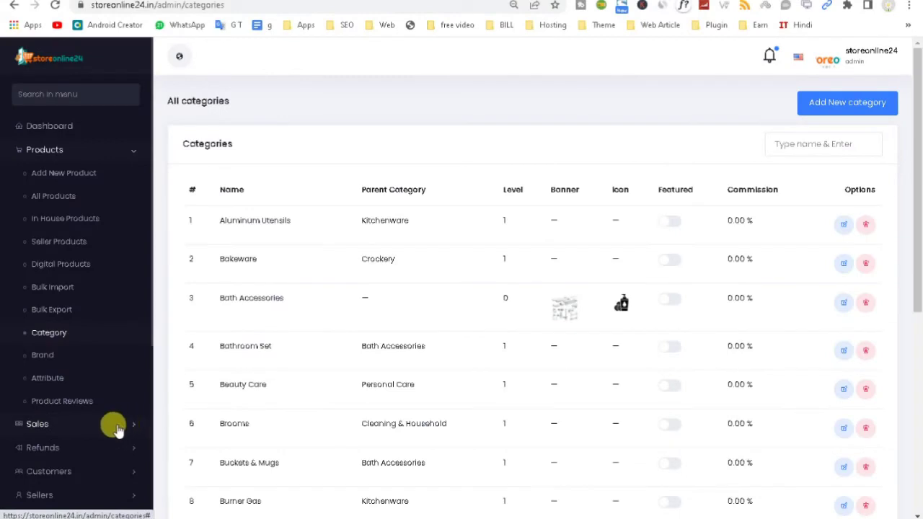
# Step: On Brands, try the Add New Brand name, logo, meta fields and Save, then view Attributes
pyautogui.click(42, 357)
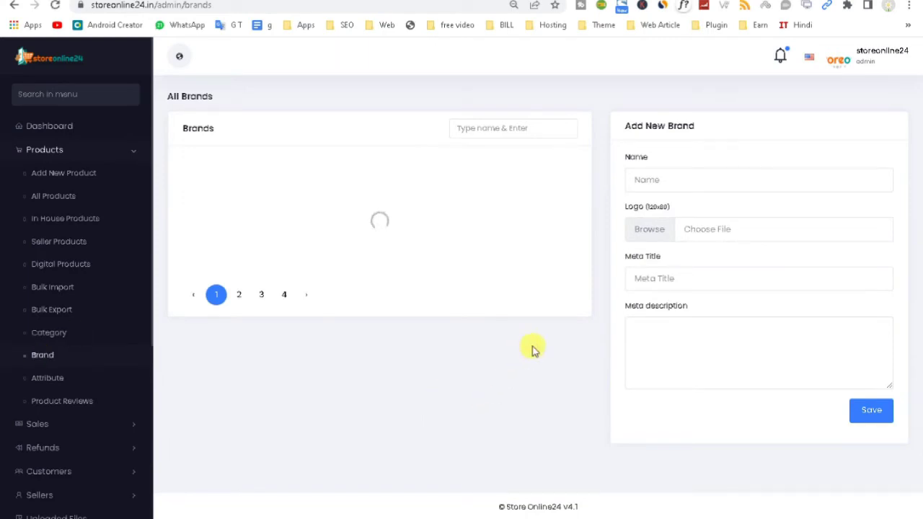
pyautogui.click(628, 180)
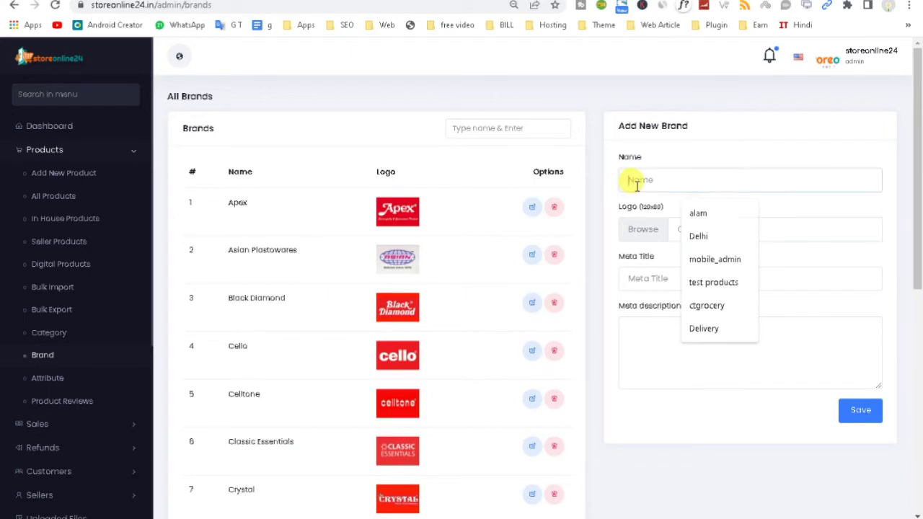
pyautogui.click(639, 230)
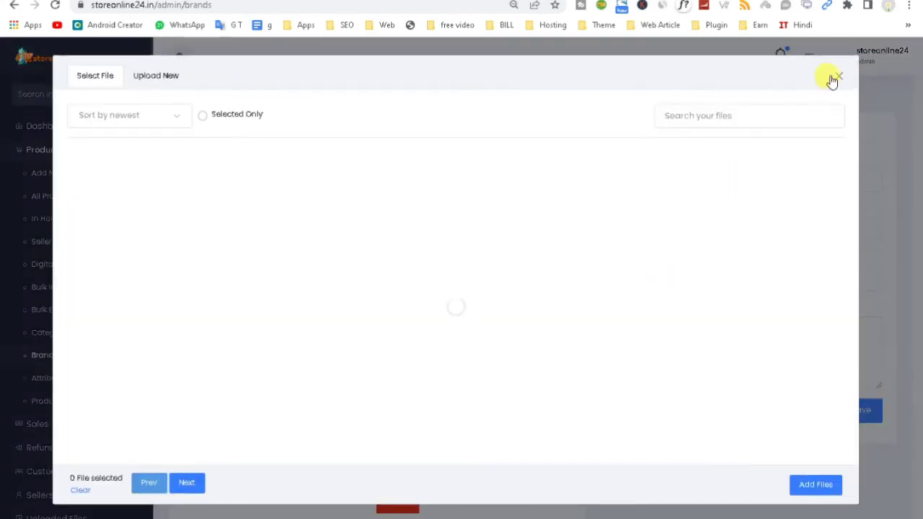
pyautogui.click(835, 65)
pyautogui.click(686, 358)
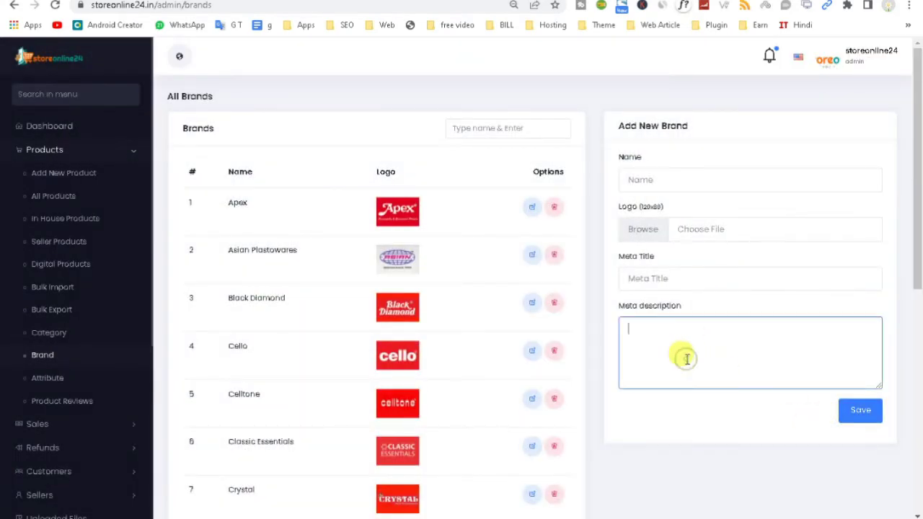
pyautogui.click(859, 414)
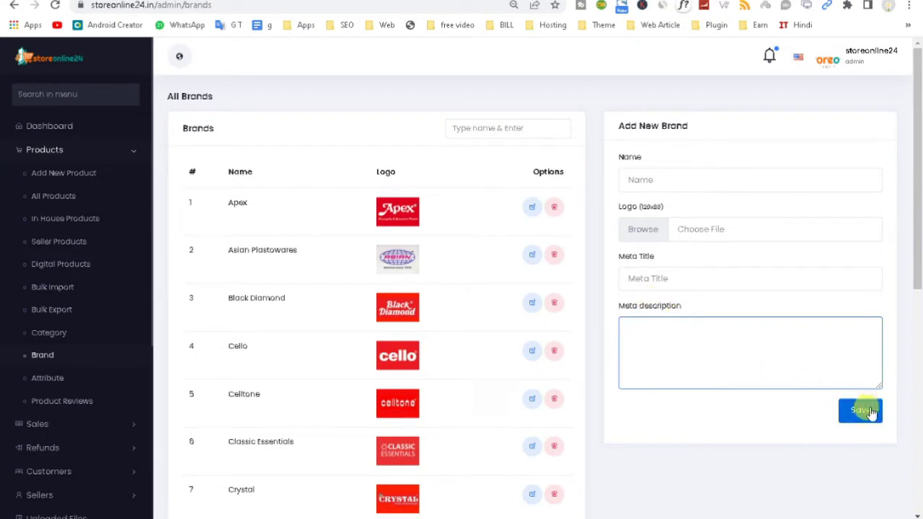
pyautogui.click(36, 384)
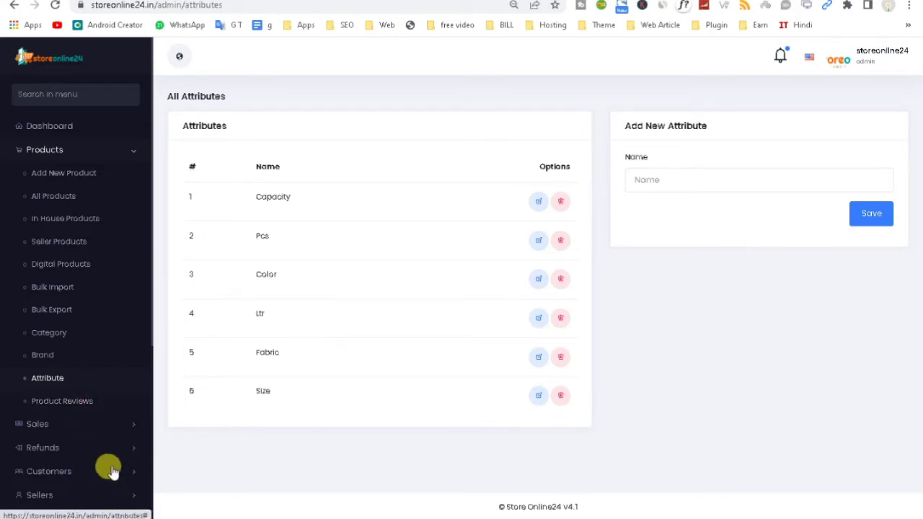
# Step: Check the empty Product Reviews page and the live storefront, then expand Sales
pyautogui.click(70, 404)
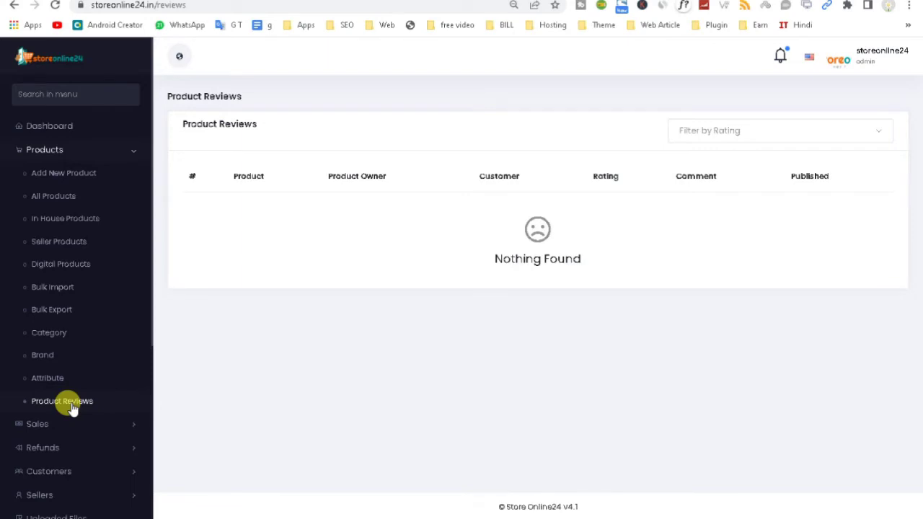
pyautogui.click(180, 55)
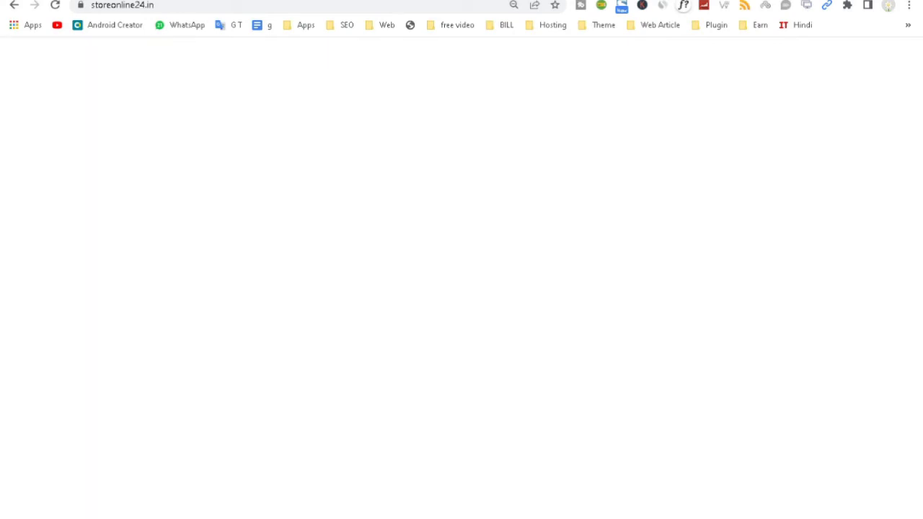
pyautogui.scroll(-7, 920, 92)
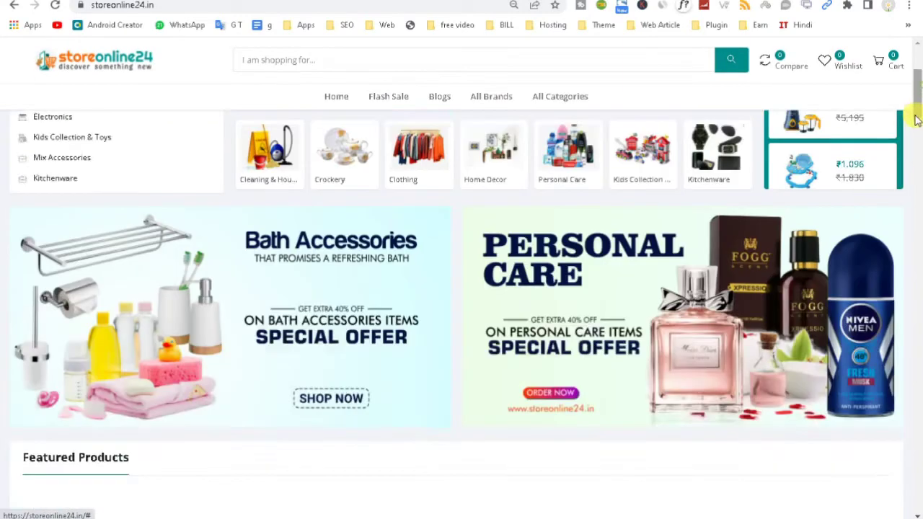
pyautogui.moveTo(354, 354)
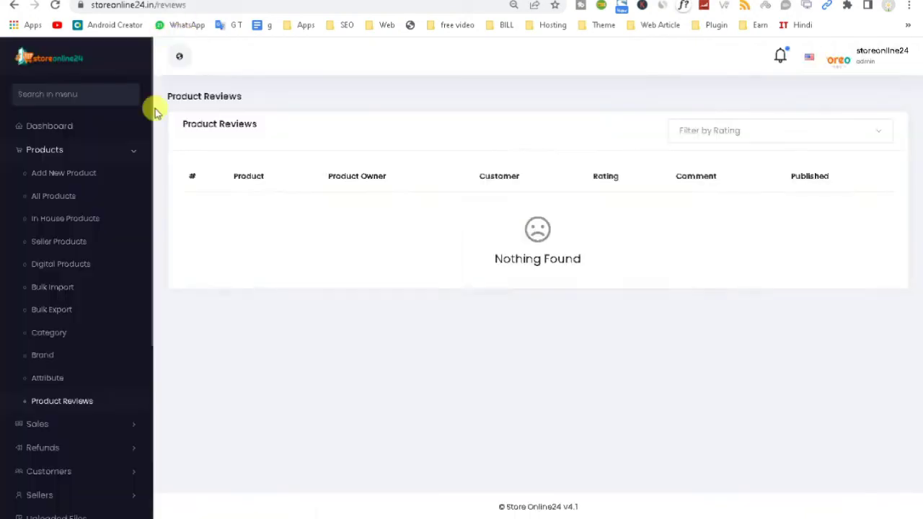
pyautogui.click(80, 427)
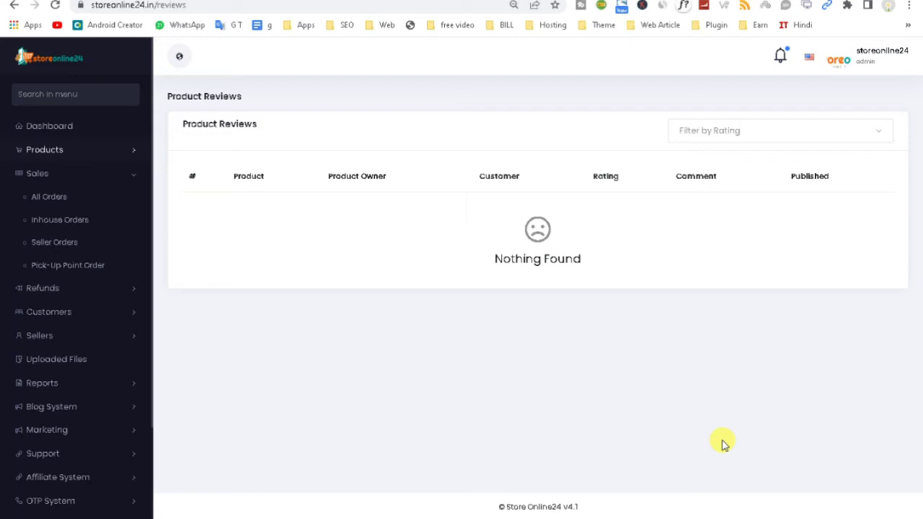
# Step: Browse All, Inhouse, Seller and Pick-Up Point orders (₹979 and ₹1,796 pending), then expand Refunds
pyautogui.click(65, 196)
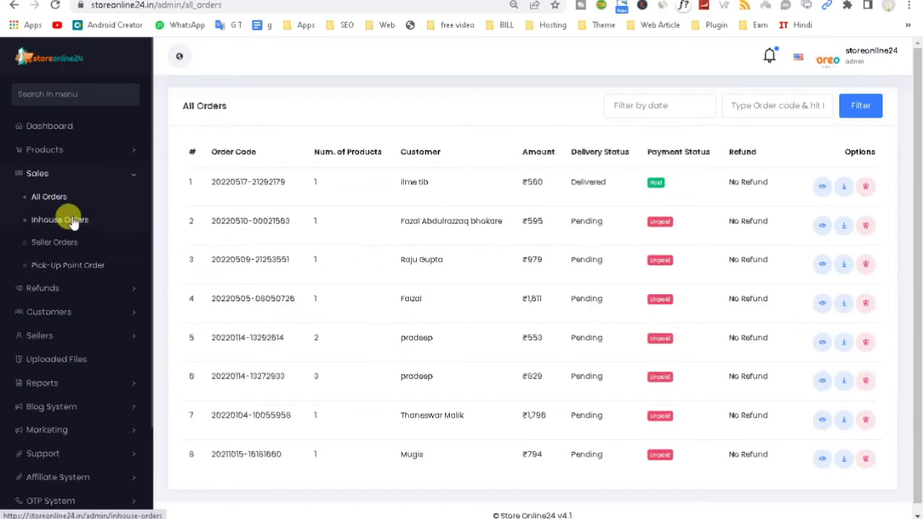
pyautogui.click(72, 222)
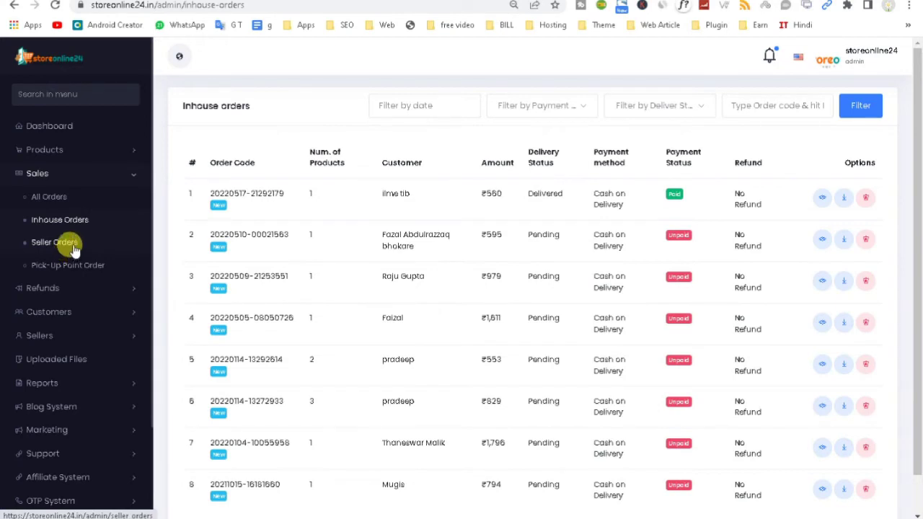
pyautogui.click(75, 245)
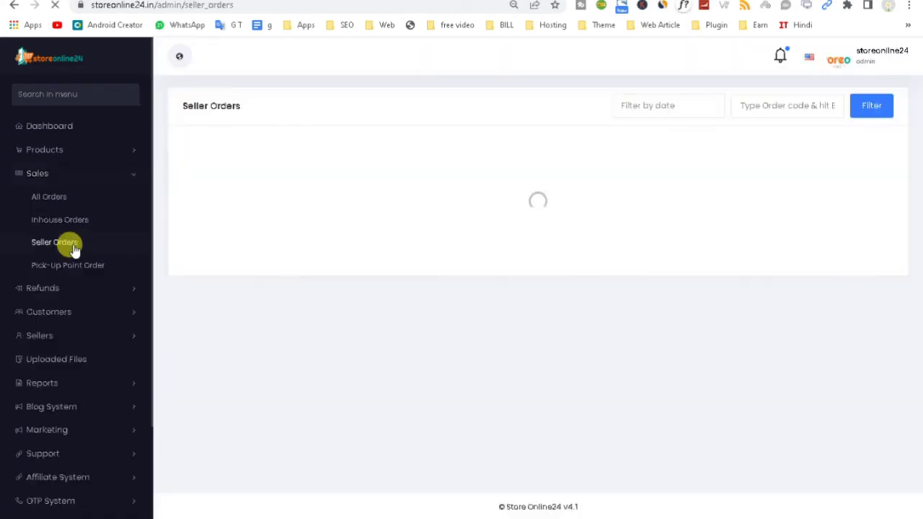
pyautogui.click(69, 264)
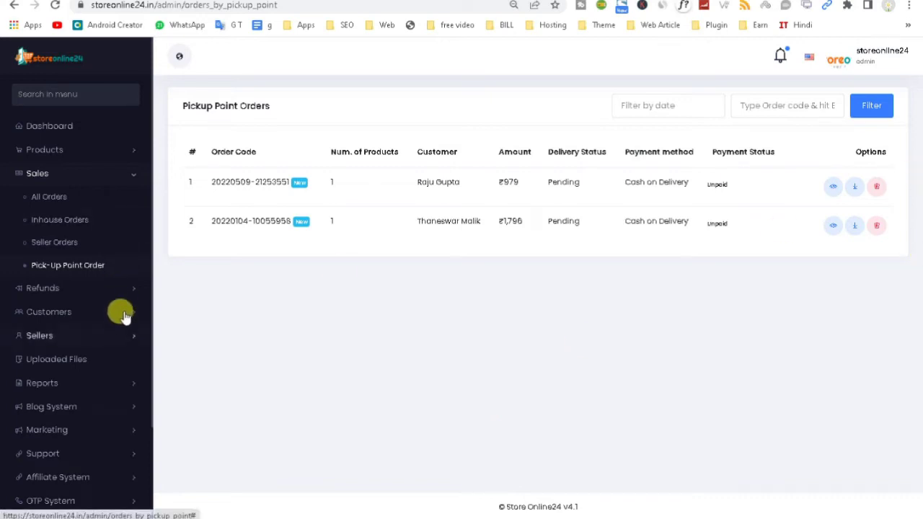
pyautogui.click(121, 288)
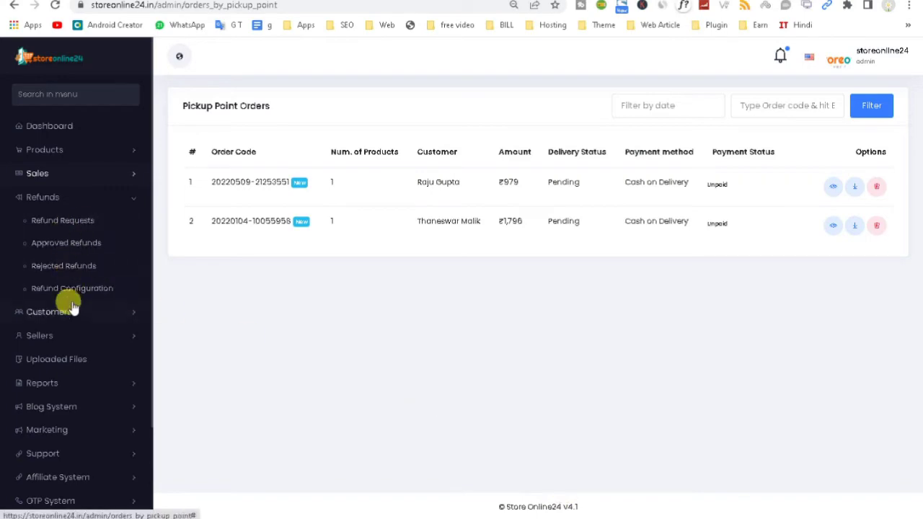
# Step: On the customer storefront, view the delivered order's details and empty refund requests, then return to admin
pyautogui.moveTo(597, 517)
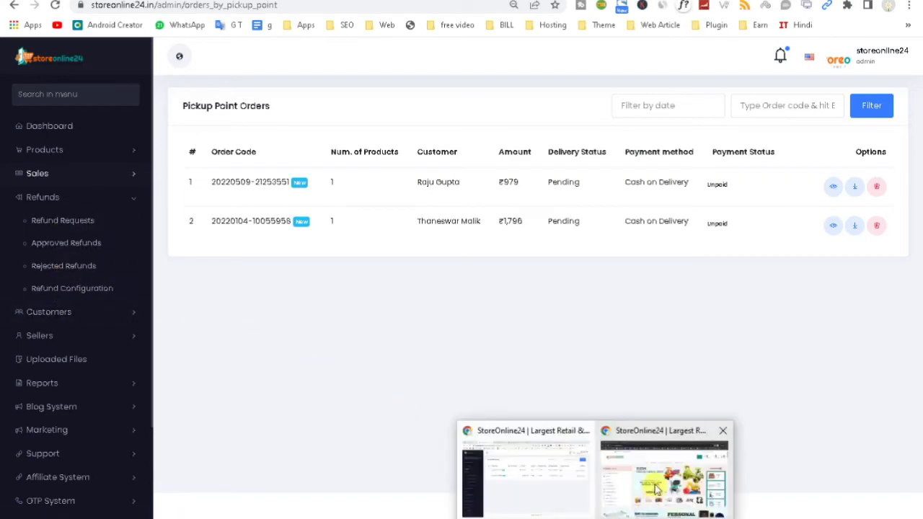
pyautogui.click(652, 490)
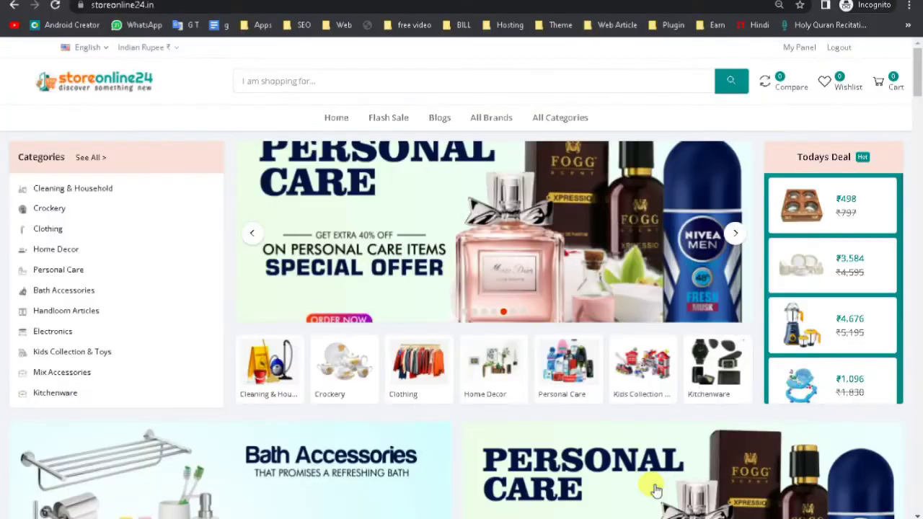
pyautogui.click(802, 50)
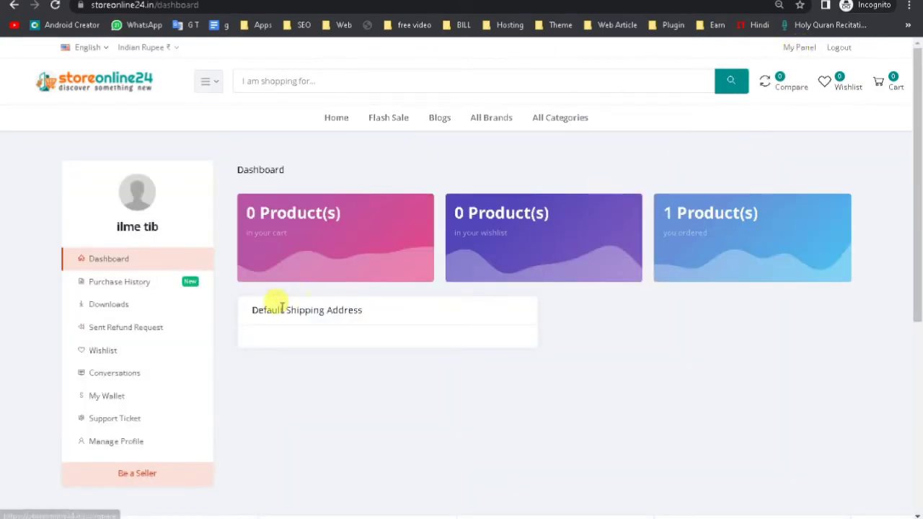
pyautogui.click(126, 286)
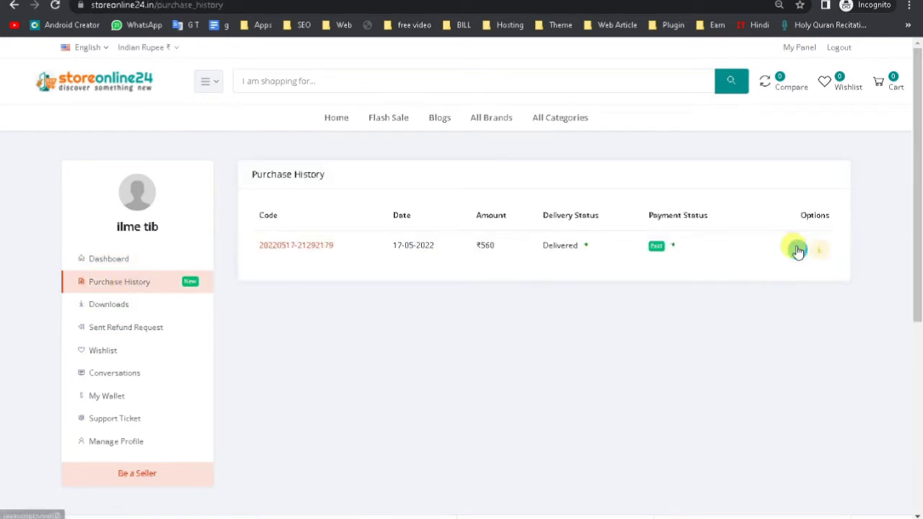
pyautogui.click(797, 249)
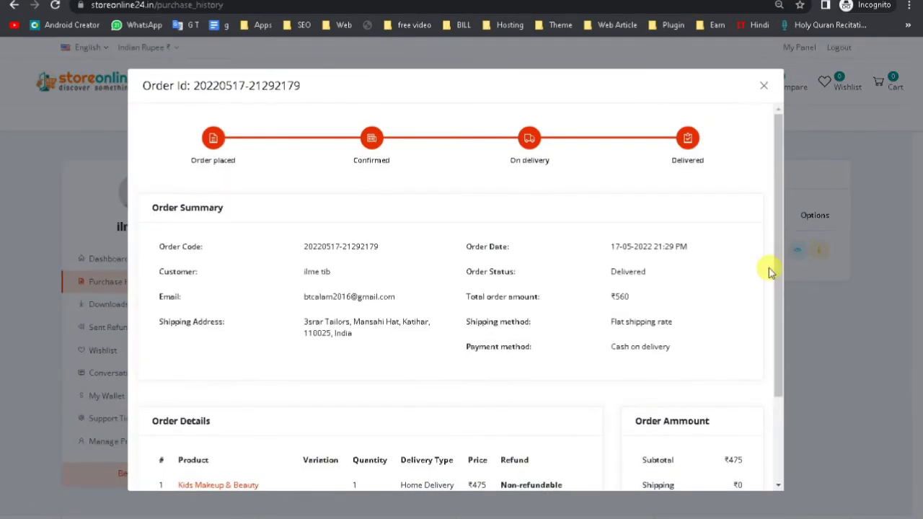
pyautogui.moveTo(775, 265); pyautogui.dragTo(797, 197)
pyautogui.click(765, 86)
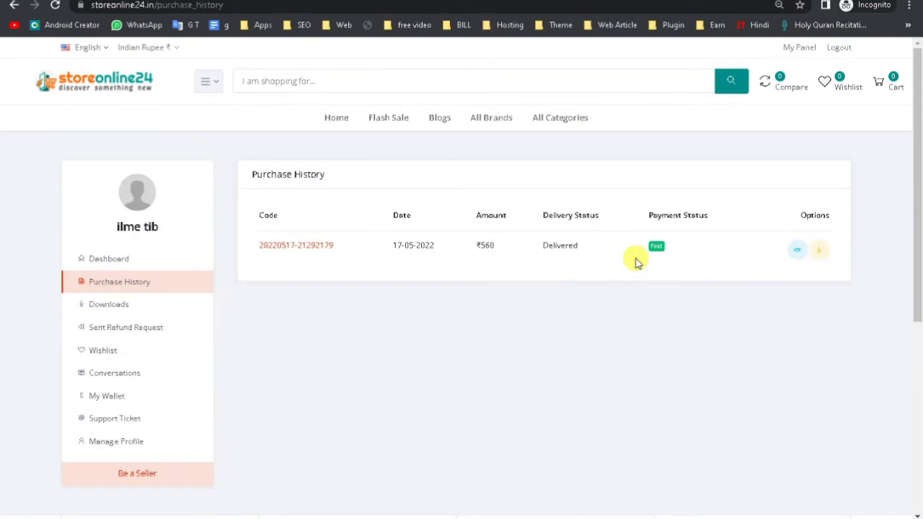
pyautogui.click(130, 328)
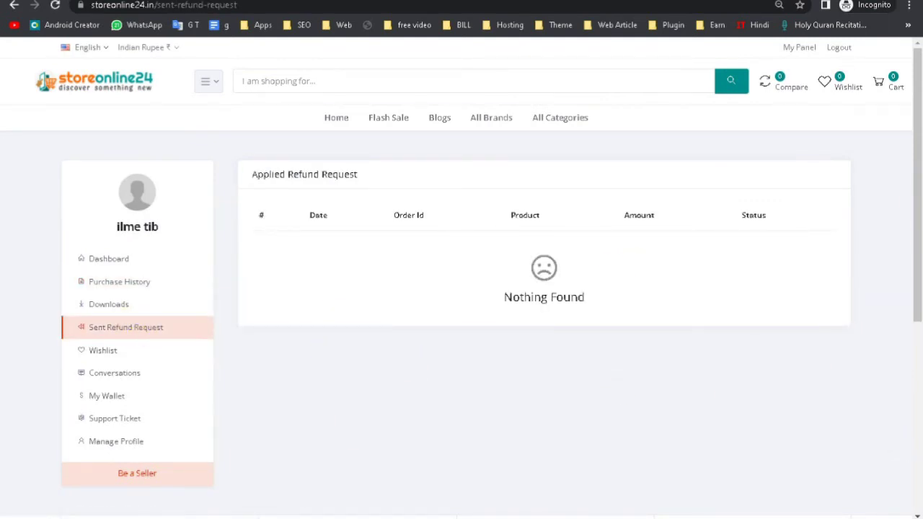
pyautogui.click(515, 478)
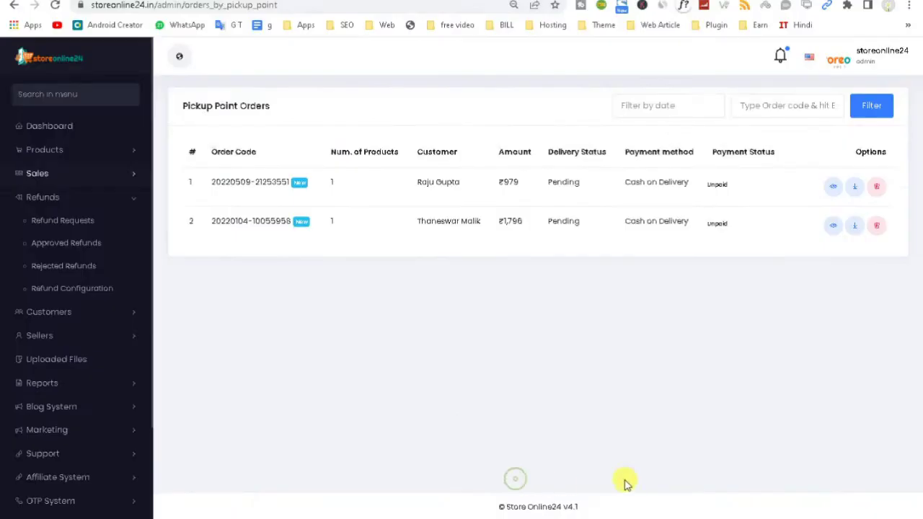
# Step: Open the first pickup-point order and check its delivery status choices, leaving it Pending
pyautogui.click(832, 187)
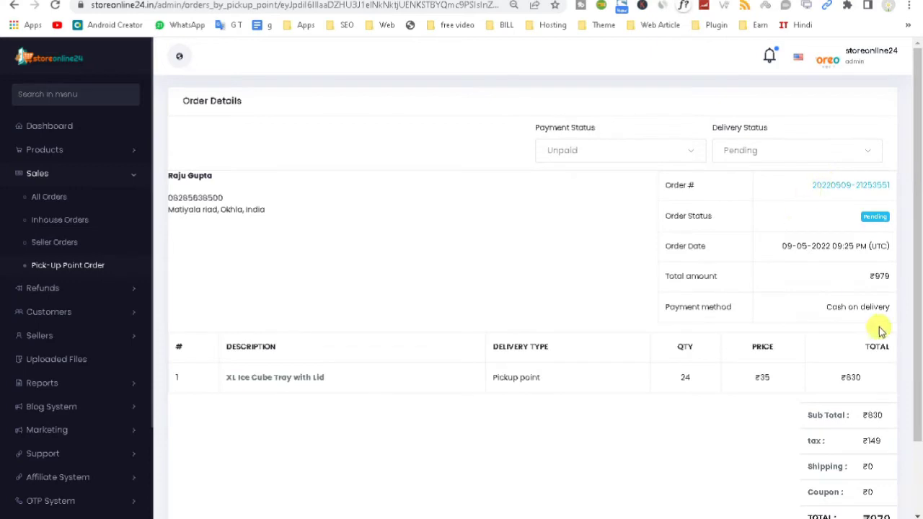
pyautogui.moveTo(920, 231); pyautogui.dragTo(920, 397)
pyautogui.scroll(1, 920, 431)
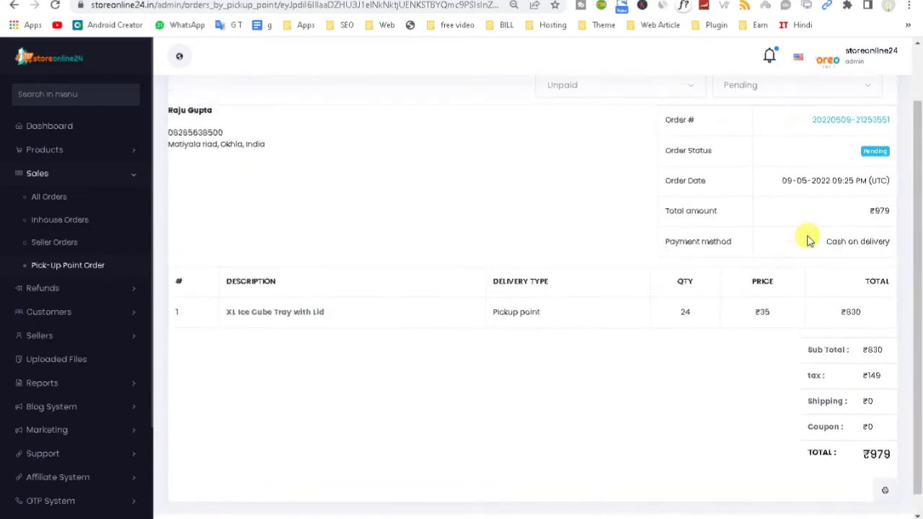
pyautogui.moveTo(845, 149); pyautogui.dragTo(901, 242)
pyautogui.scroll(1, 920, 182)
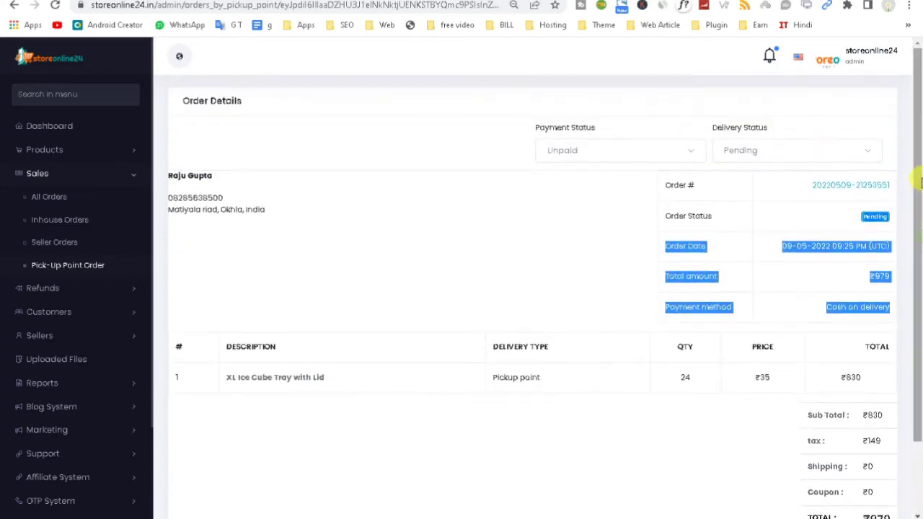
pyautogui.click(747, 152)
pyautogui.click(645, 227)
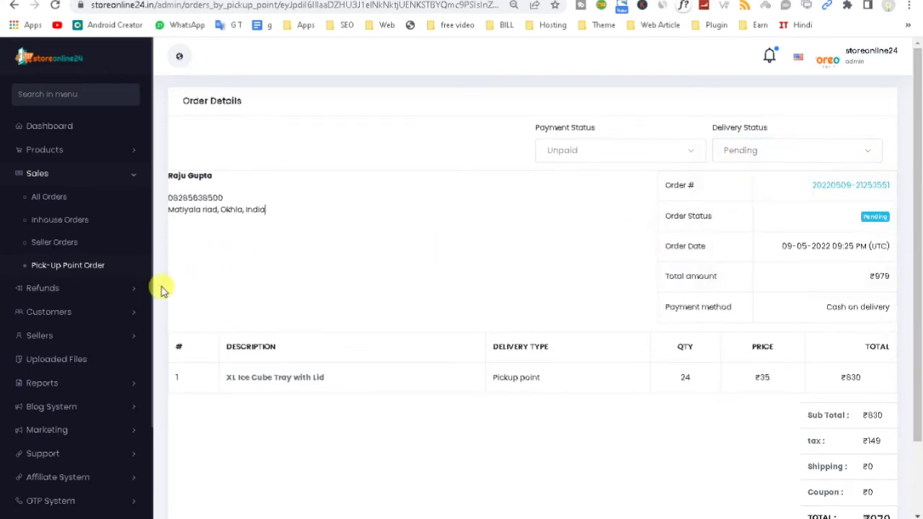
# Step: Check Refund Requests and Approved Refunds, both showing Nothing Found
pyautogui.click(101, 289)
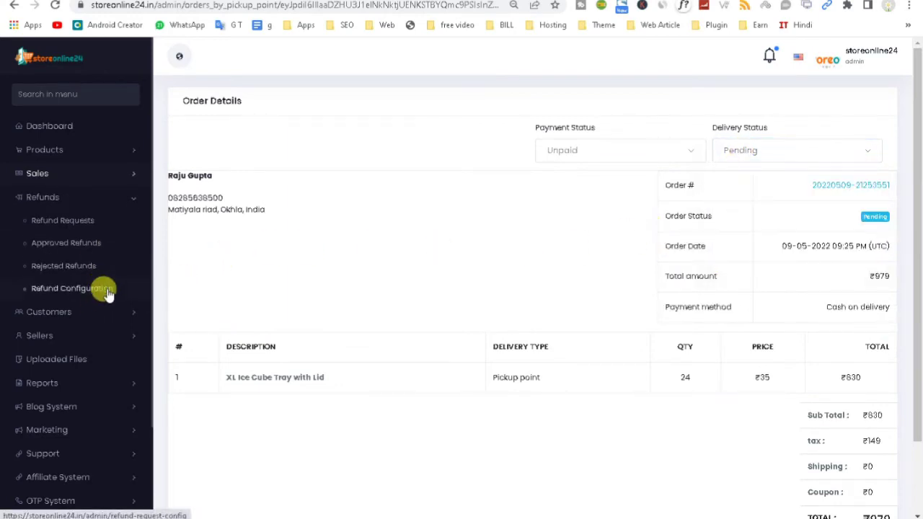
pyautogui.click(79, 224)
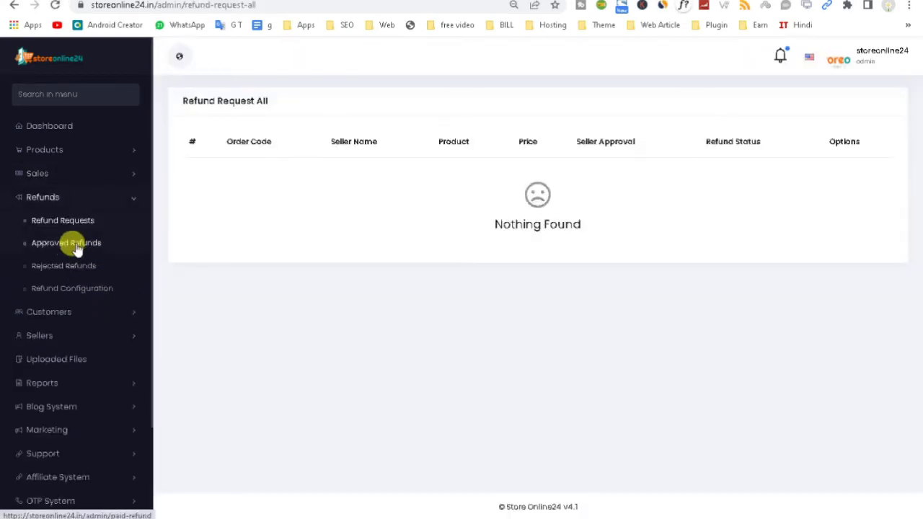
pyautogui.click(77, 248)
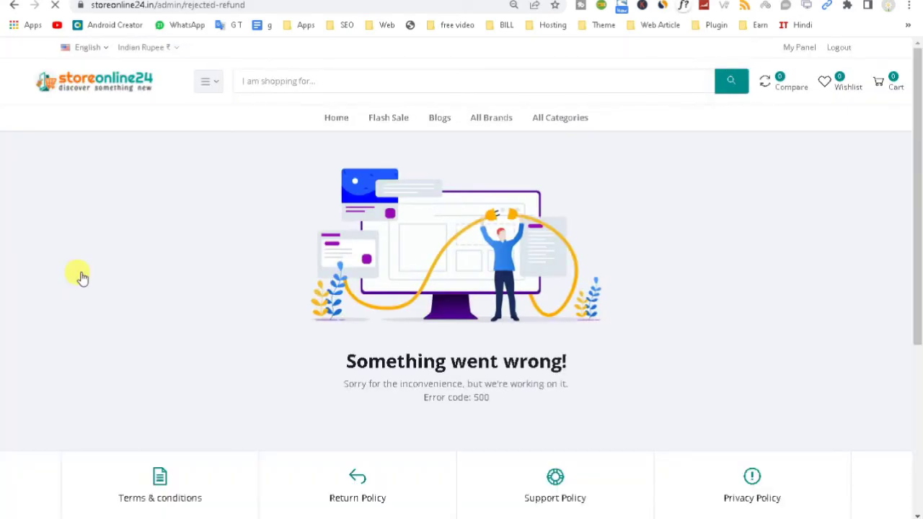
pyautogui.click(15, 4)
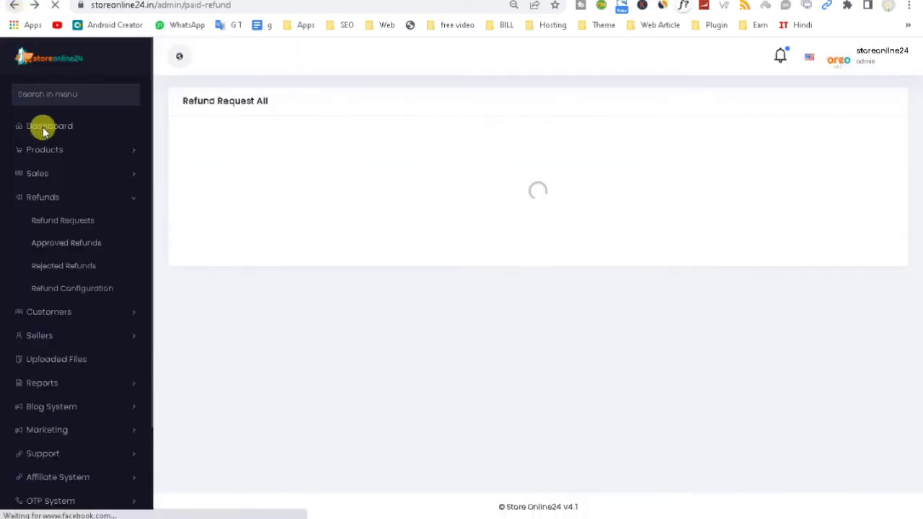
# Step: Change the refund request time from 3 to 7 days and save, then open the Customer List
pyautogui.click(70, 290)
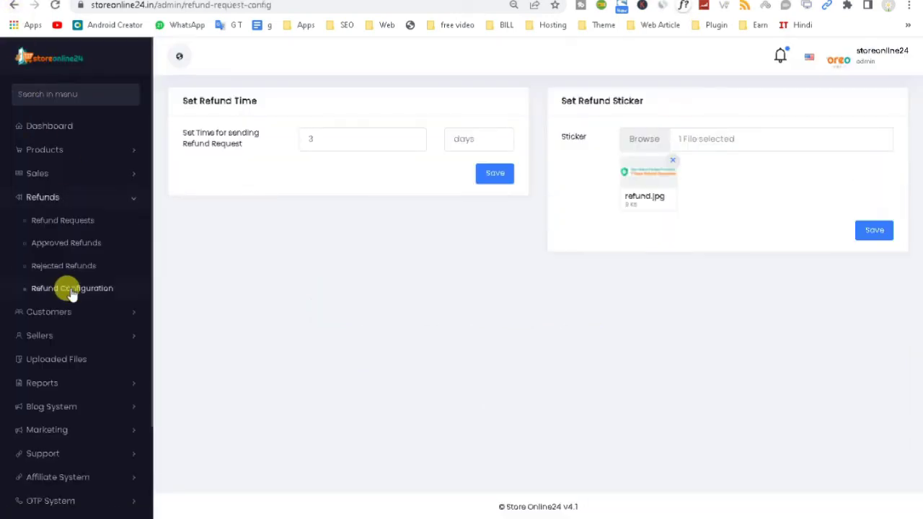
pyautogui.click(336, 140)
pyautogui.doubleClick(336, 140)
pyautogui.click(449, 134)
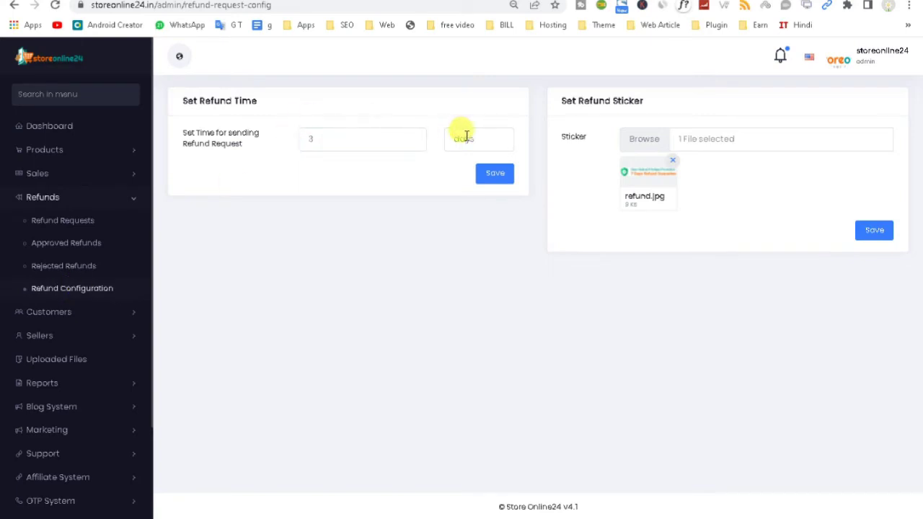
pyautogui.click(310, 140)
pyautogui.doubleClick(313, 138)
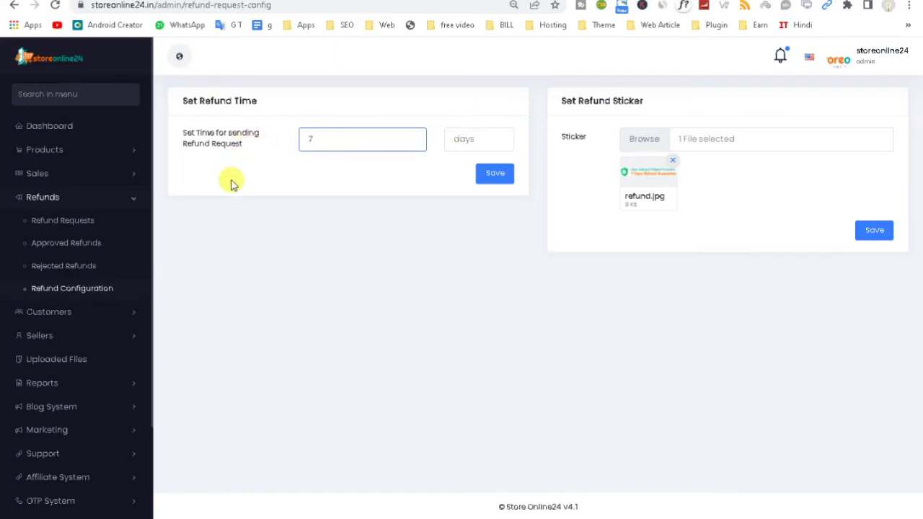
pyautogui.click(495, 173)
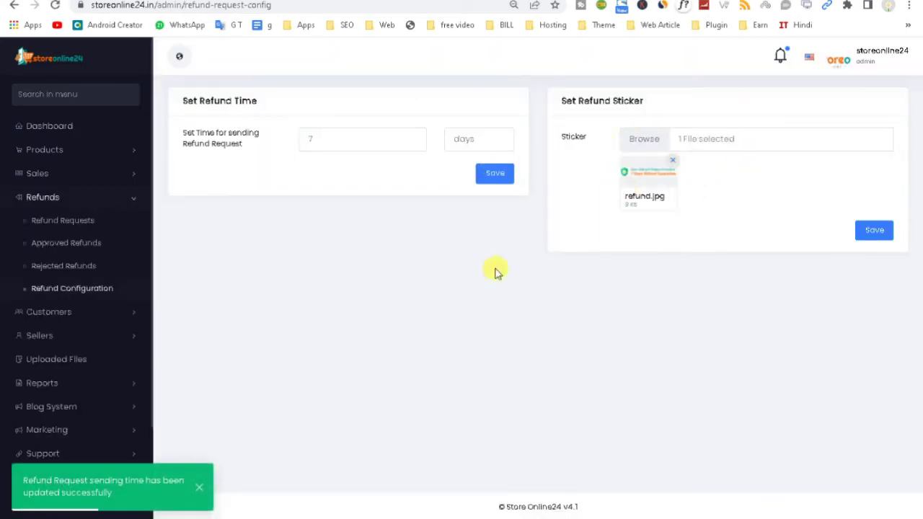
pyautogui.click(104, 311)
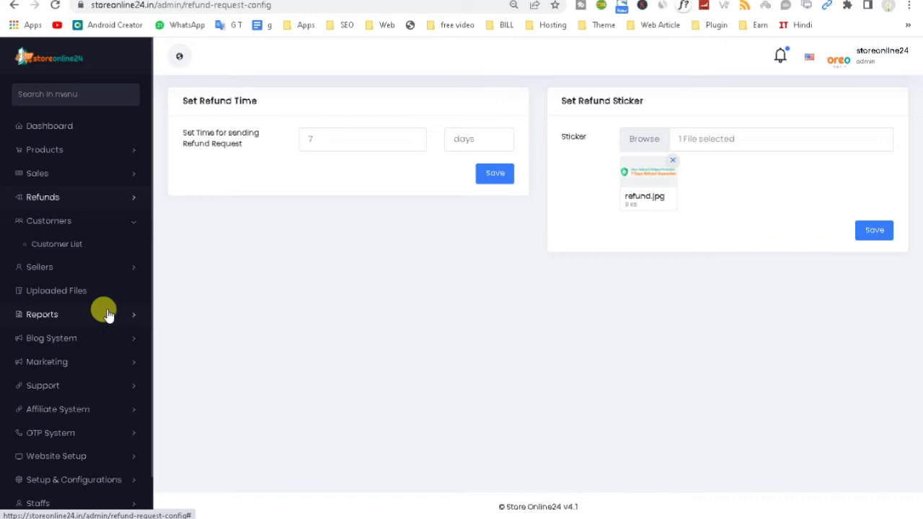
pyautogui.click(77, 247)
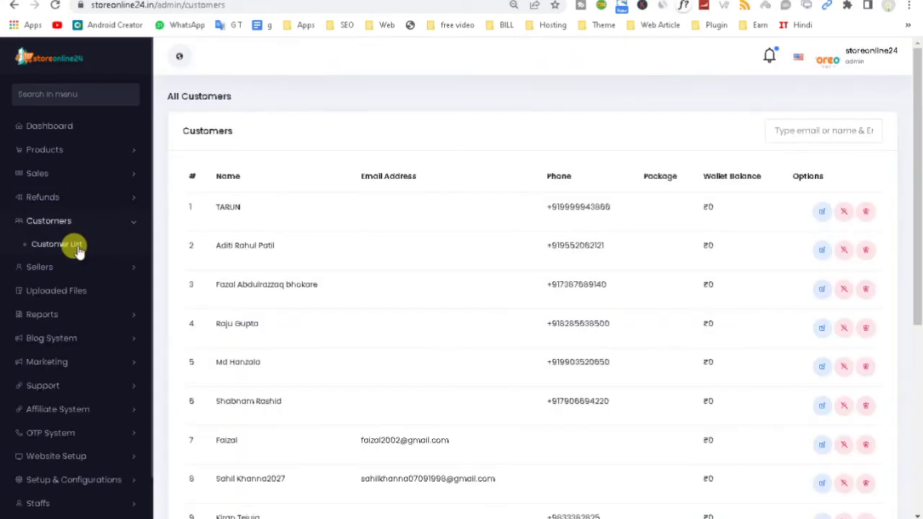
# Step: View the first customer's dashboard via Log in as this Customer, then try Sellers > All Seller
pyautogui.click(820, 217)
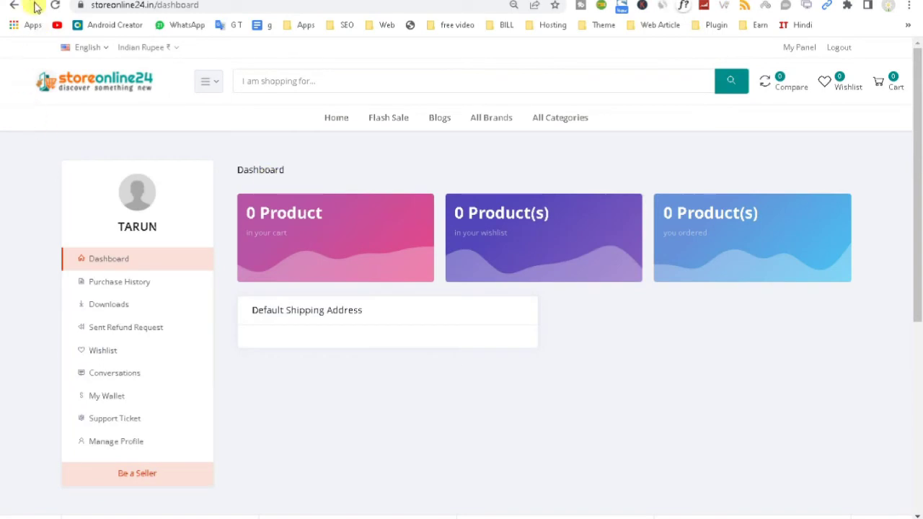
pyautogui.click(15, 5)
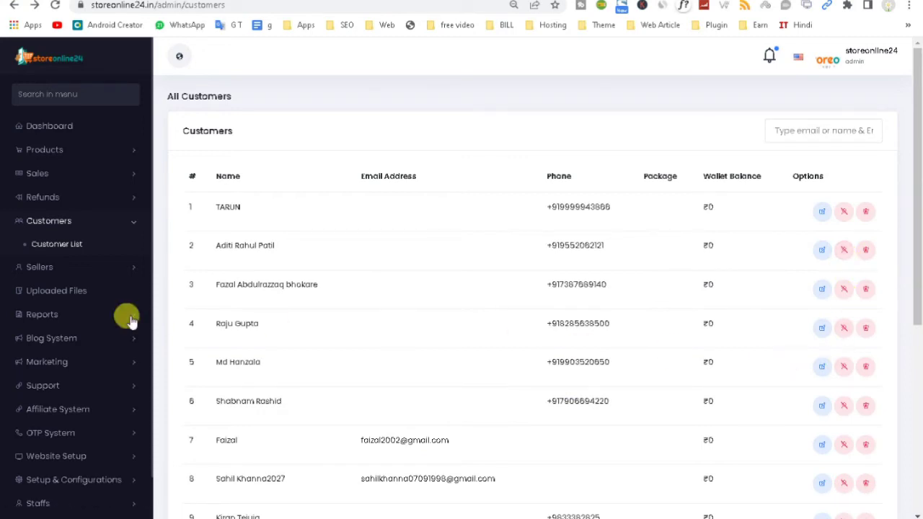
pyautogui.click(66, 265)
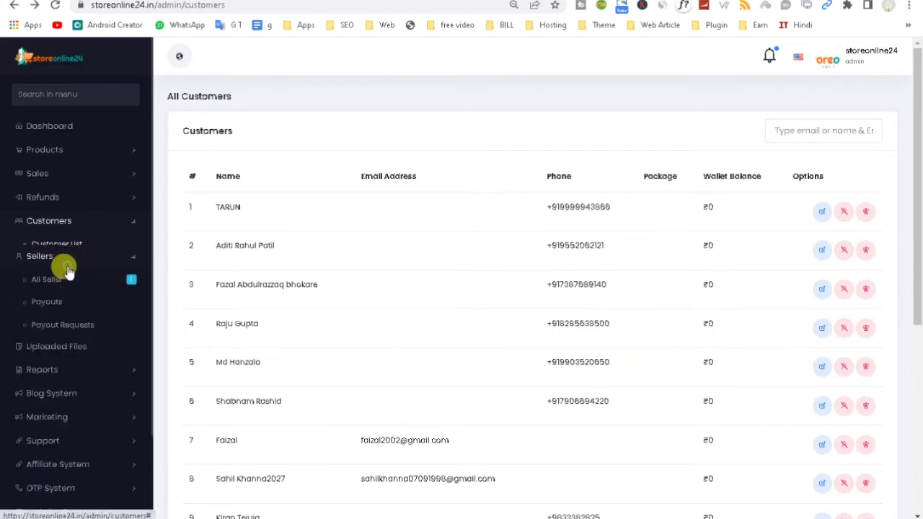
pyautogui.click(55, 272)
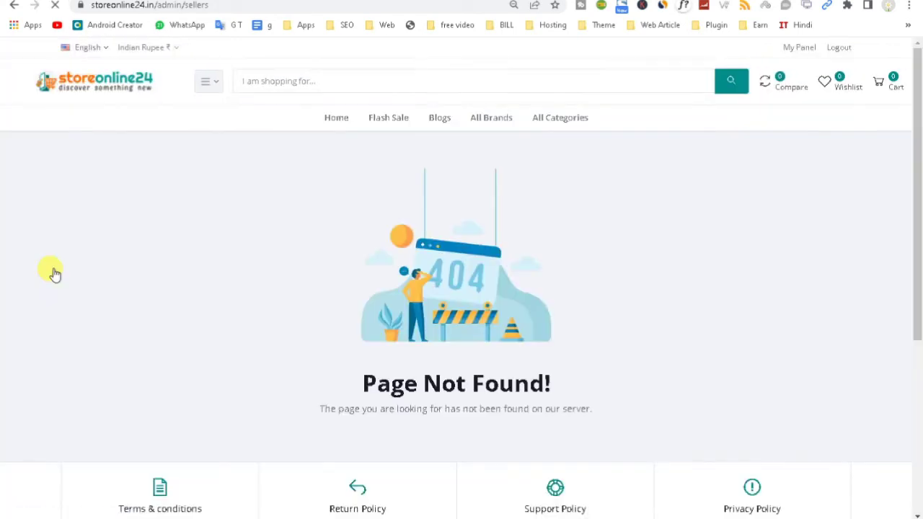
# Step: Return from the 404 page to customers and log out of the admin panel
pyautogui.click(14, 5)
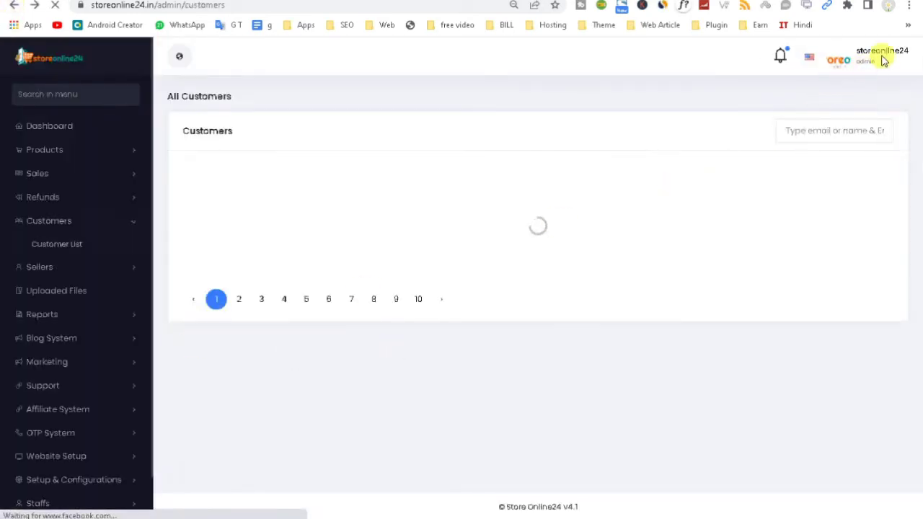
pyautogui.click(863, 57)
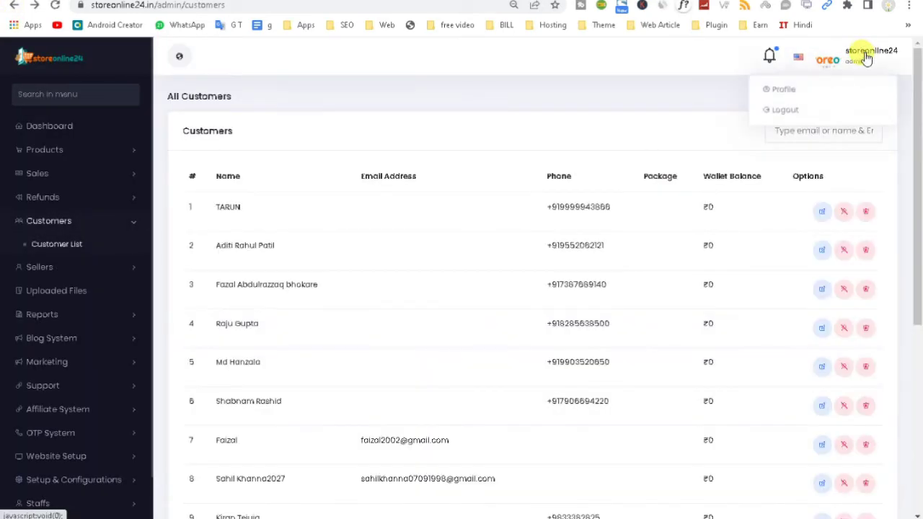
pyautogui.click(793, 111)
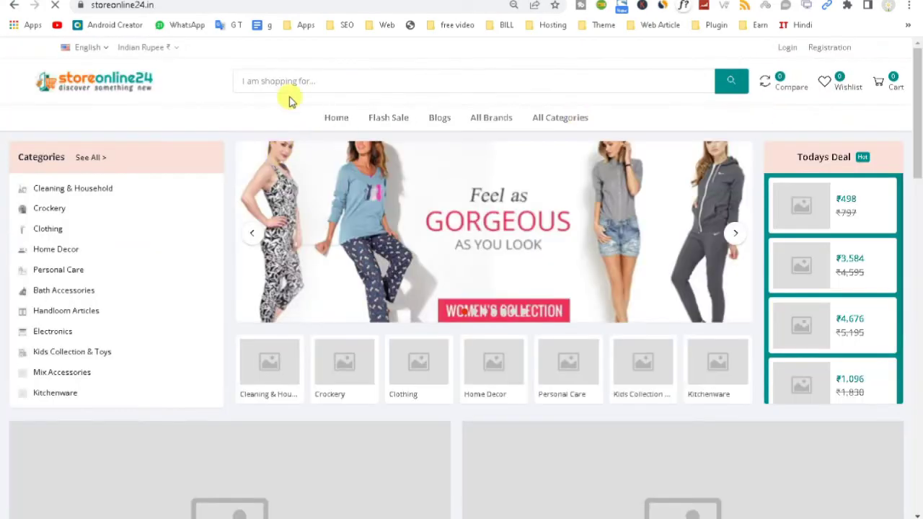
# Step: Load the admin login page by appending /admin to the site URL
pyautogui.click(215, 5)
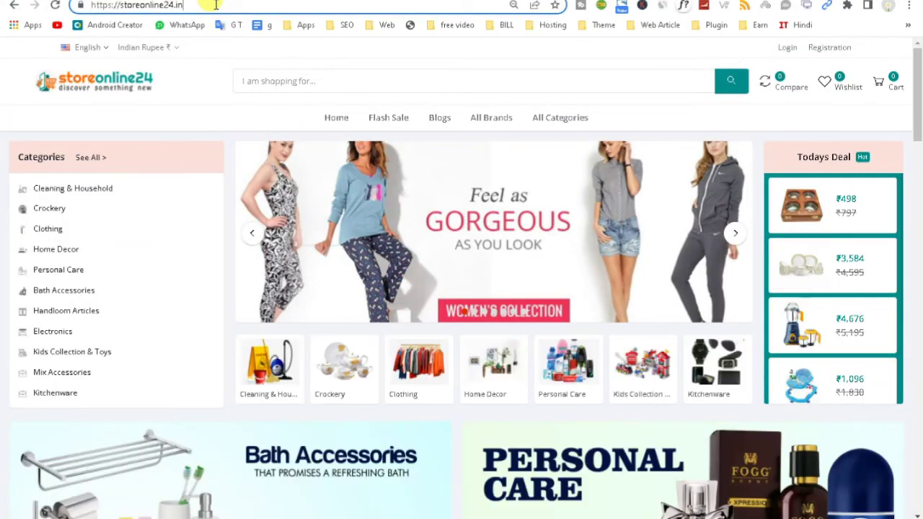
pyautogui.write('/admi')
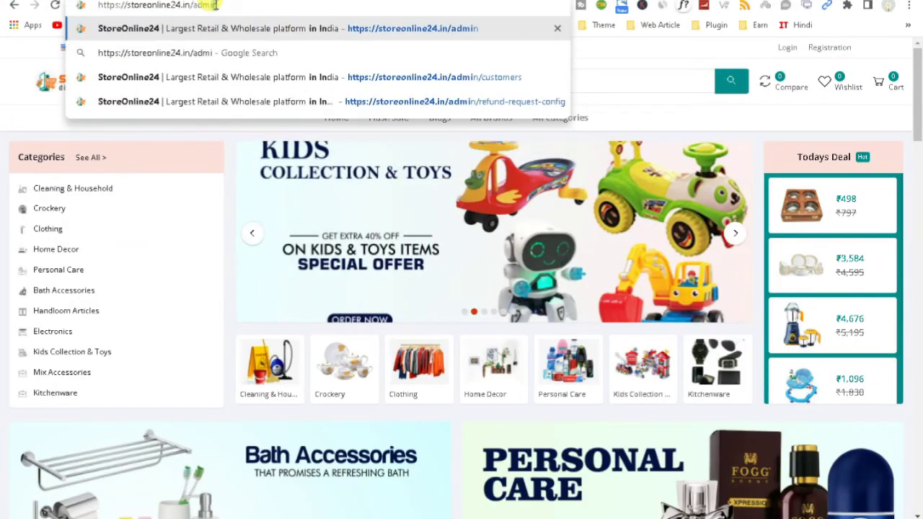
pyautogui.write('n')
pyautogui.press('Return')
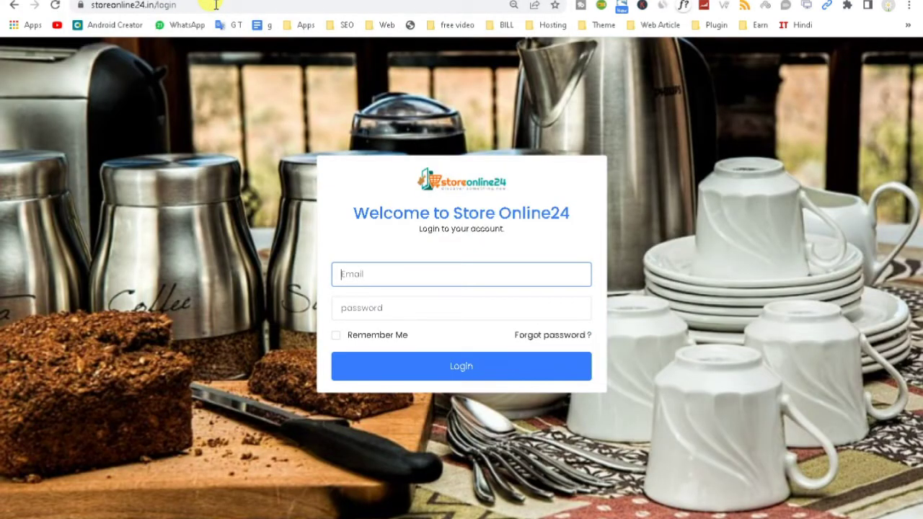
# Step: Sign in with the admin email and password
pyautogui.write('admins')
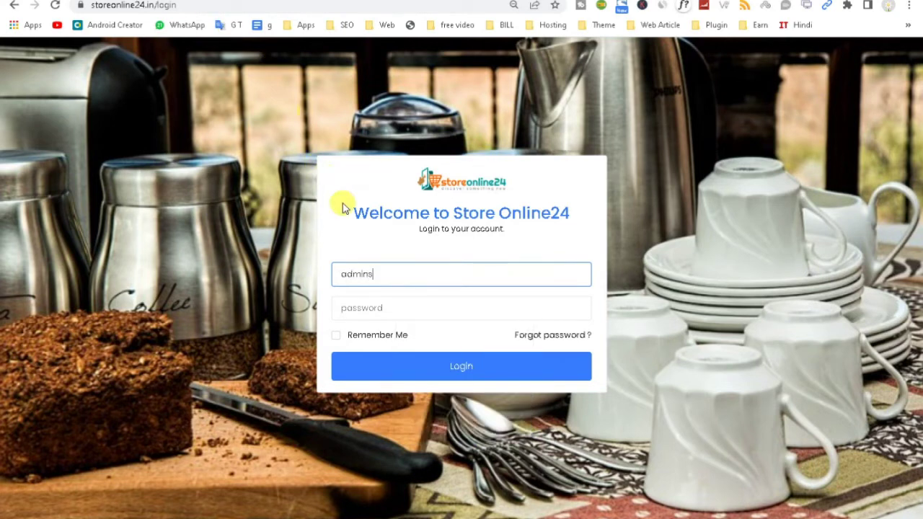
pyautogui.press('BackSpace')
pyautogui.write('@')
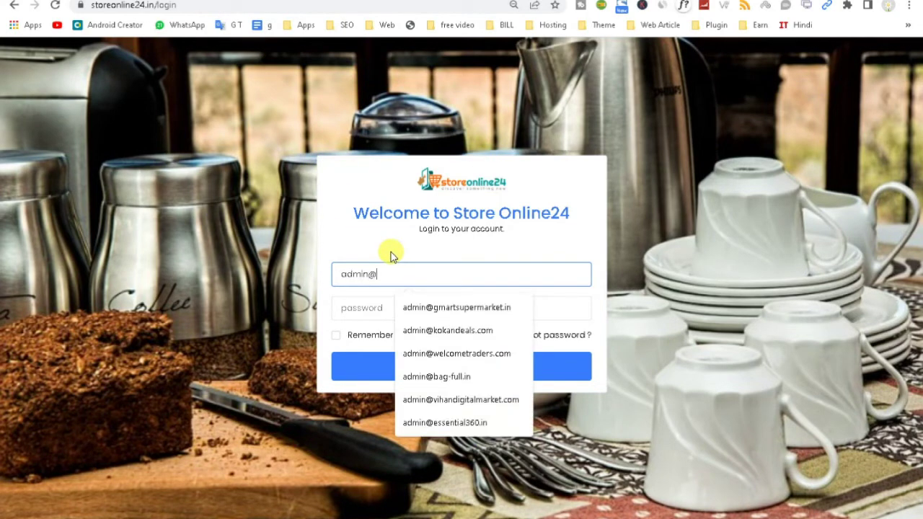
pyautogui.write('s')
pyautogui.click(463, 309)
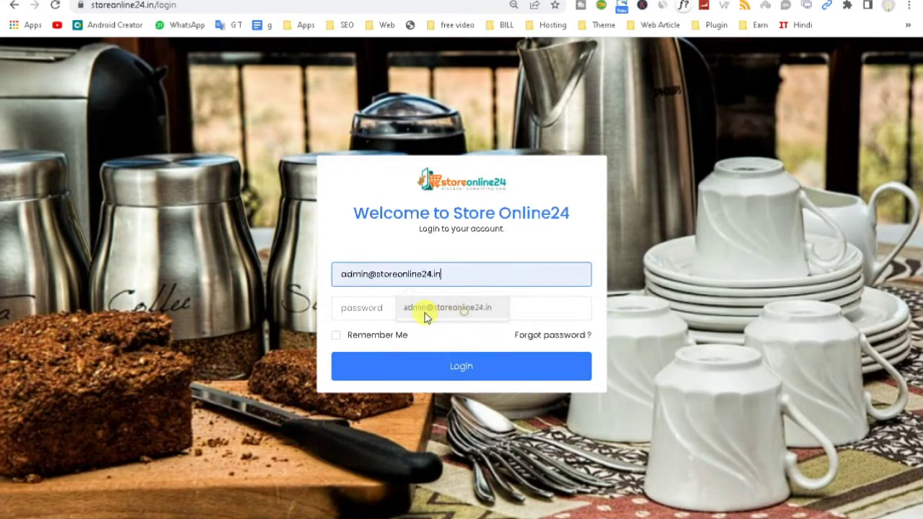
pyautogui.click(413, 309)
pyautogui.write('a')
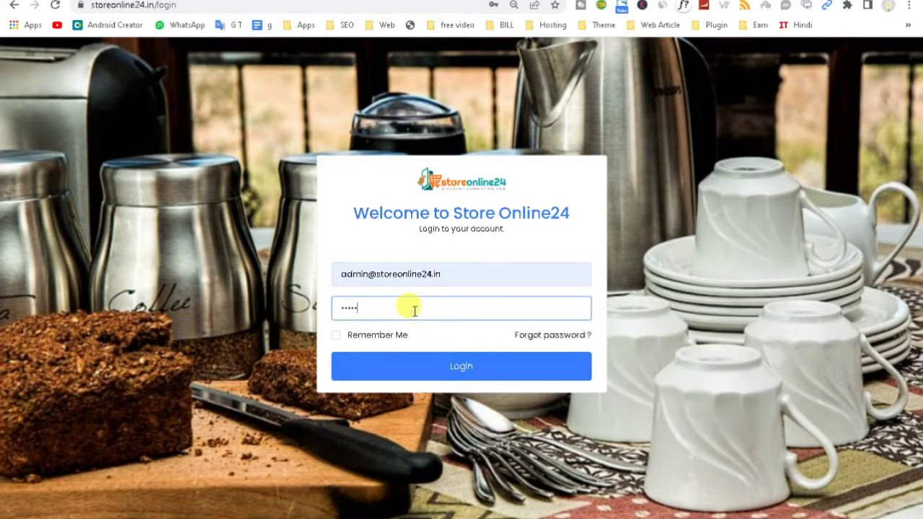
pyautogui.press('Return')
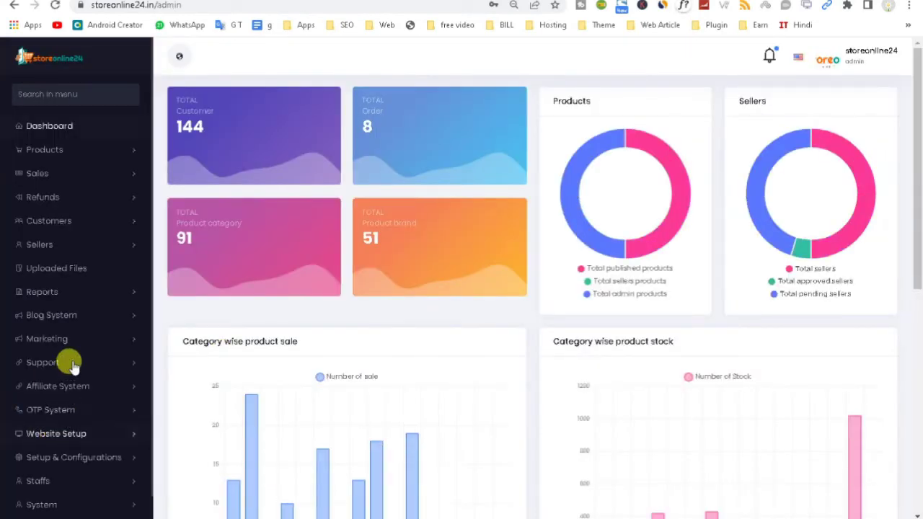
# Step: Open Sellers > All Seller and the first seller's Options menu
pyautogui.scroll(-1, 68, 387)
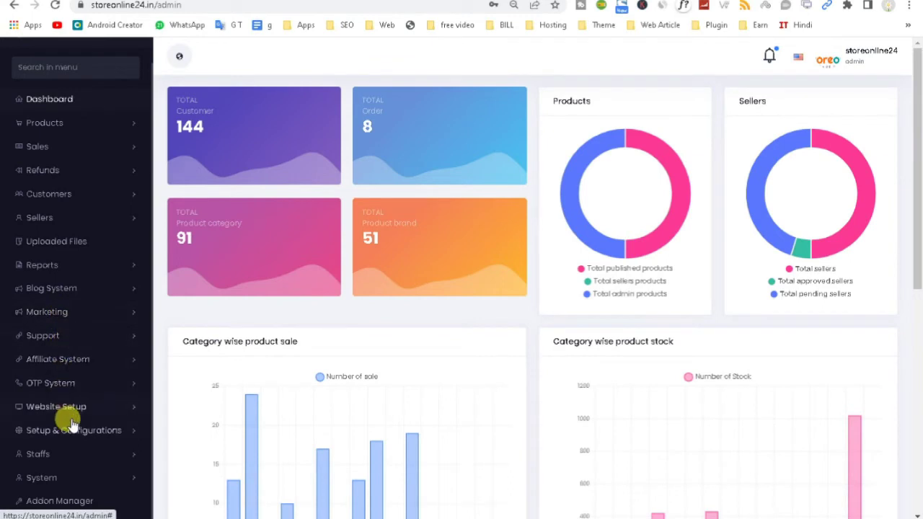
pyautogui.click(69, 219)
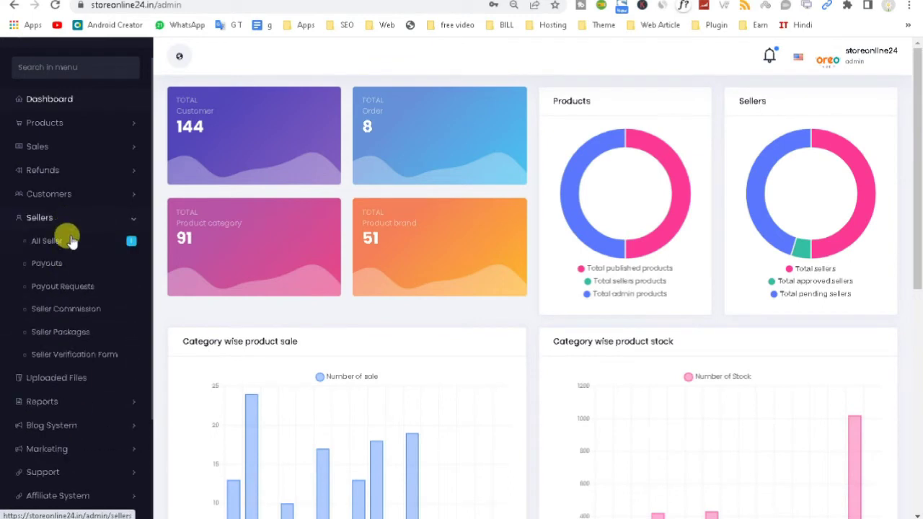
pyautogui.click(54, 243)
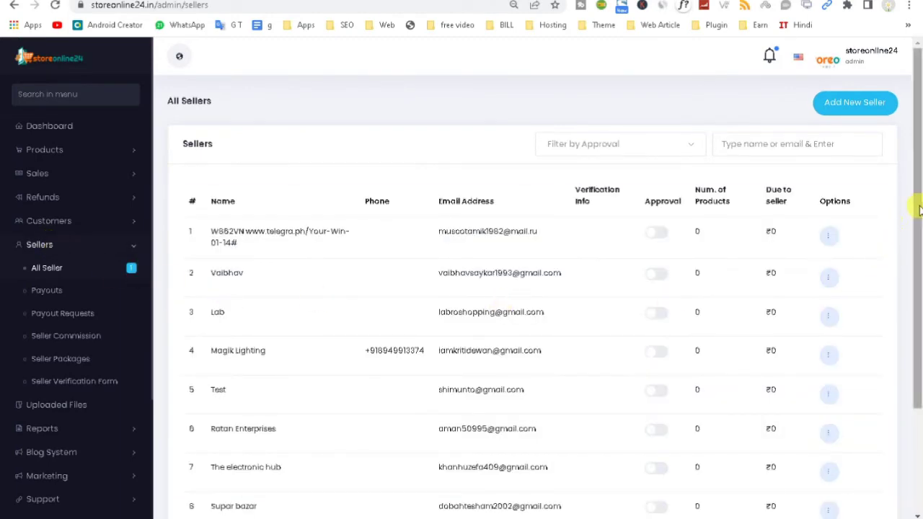
pyautogui.moveTo(915, 206); pyautogui.dragTo(919, 395)
pyautogui.scroll(2, 919, 395)
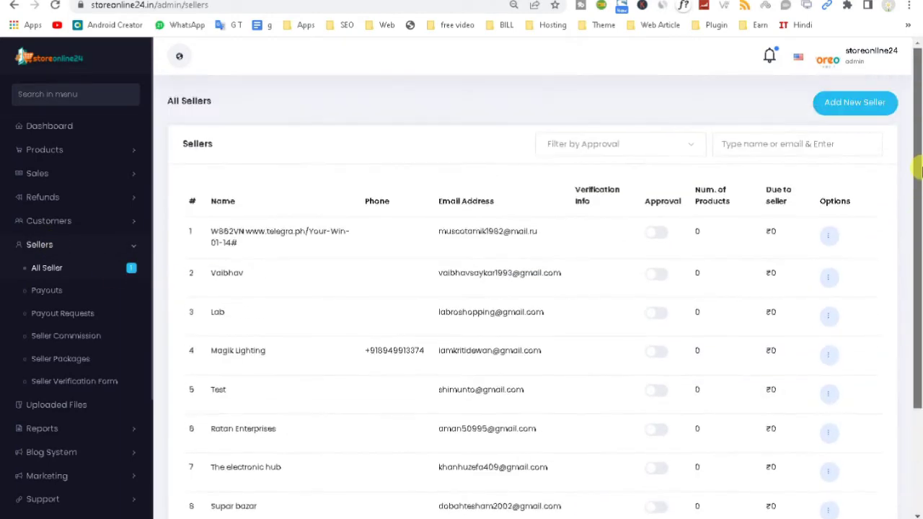
pyautogui.click(830, 240)
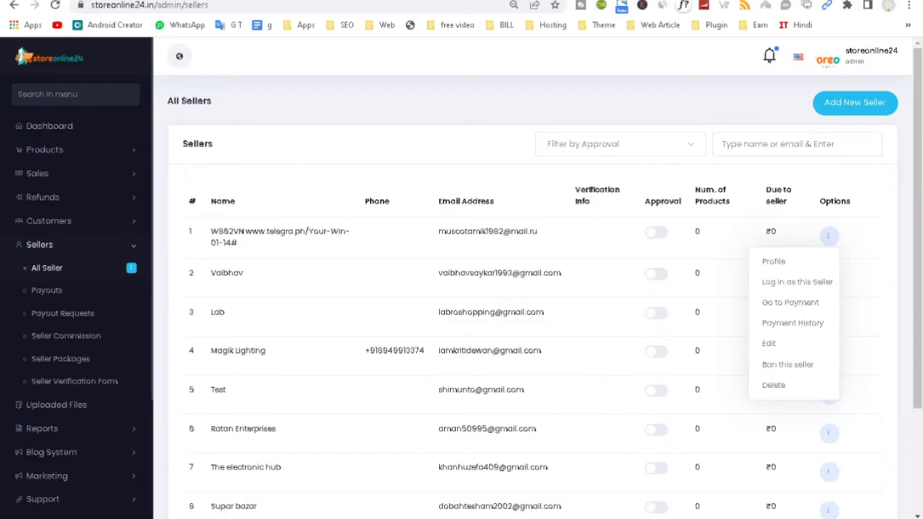
# Step: Check the storefront's shop registration form, trying the shop name and address fields
pyautogui.click(661, 480)
pyautogui.moveTo(919, 173); pyautogui.dragTo(915, 391)
pyautogui.click(754, 447)
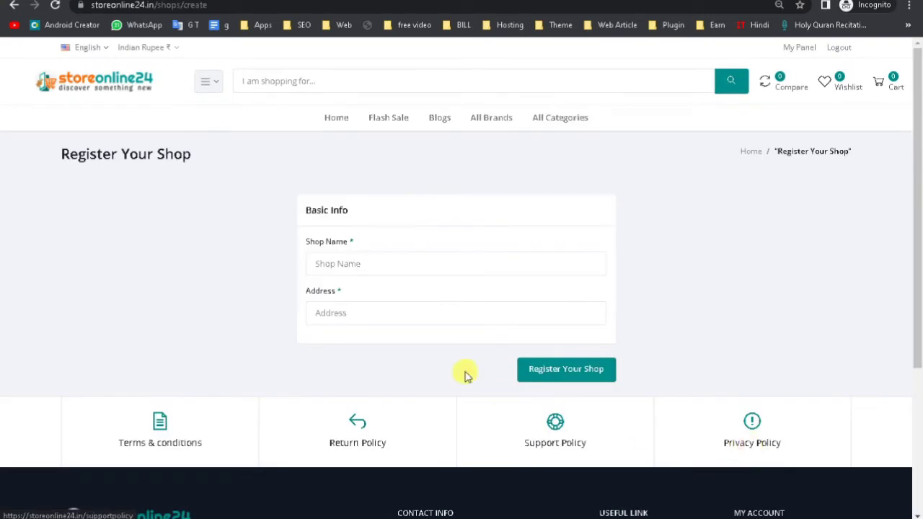
pyautogui.click(339, 262)
pyautogui.click(328, 315)
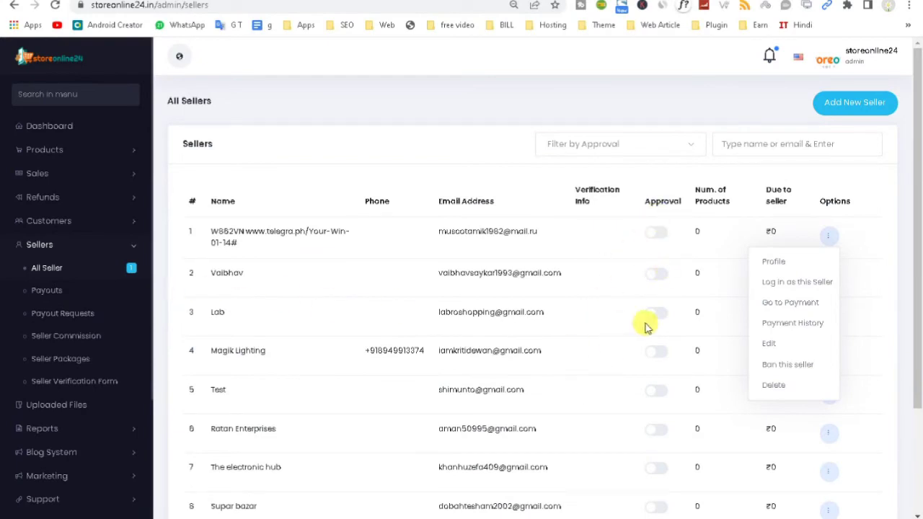
# Step: Review the first seller's profile and payout details, then open Seller Payouts
pyautogui.click(770, 262)
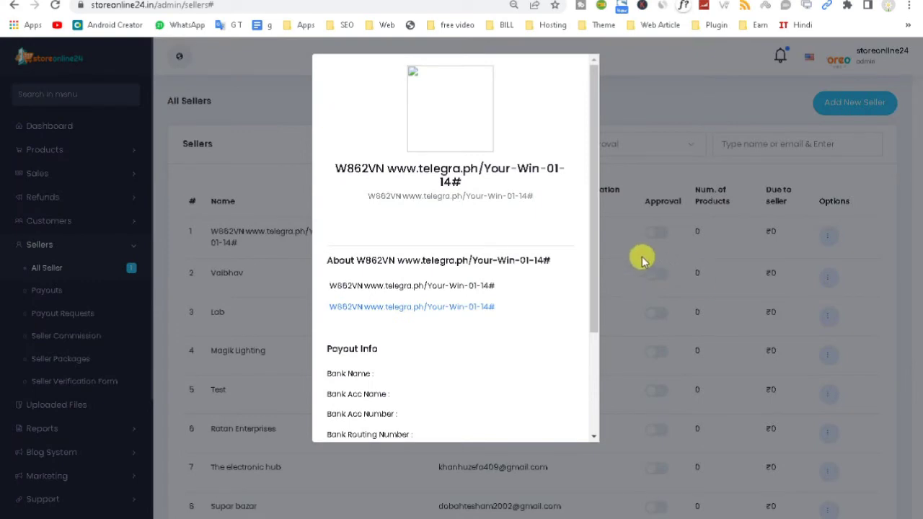
pyautogui.moveTo(596, 256); pyautogui.dragTo(586, 401)
pyautogui.moveTo(336, 230); pyautogui.dragTo(422, 158)
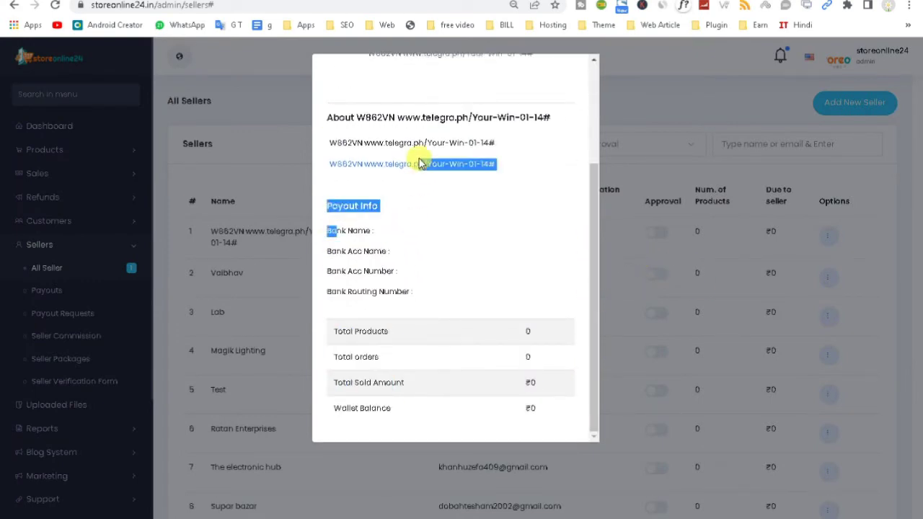
pyautogui.moveTo(601, 255); pyautogui.dragTo(598, 92)
pyautogui.click(635, 96)
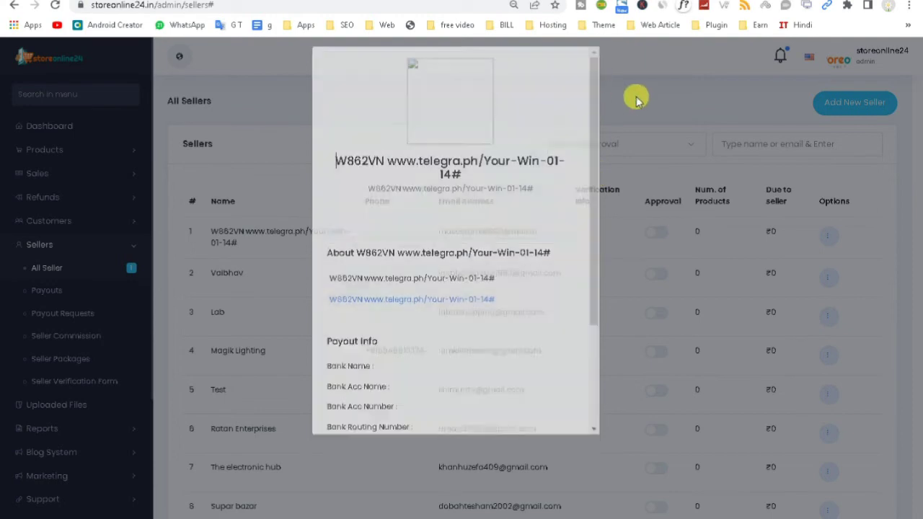
pyautogui.click(49, 292)
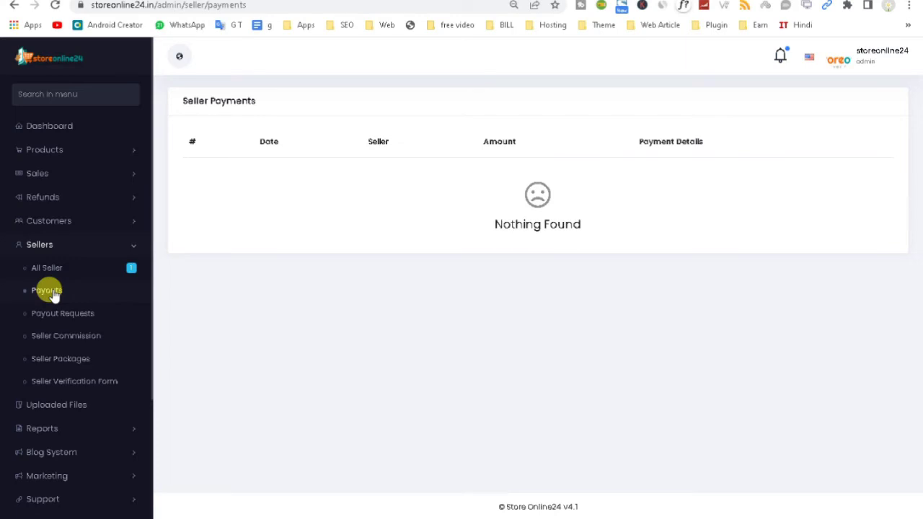
# Step: Browse the seller Payout Requests, Seller Commission and Seller Packages pages
pyautogui.moveTo(359, 137); pyautogui.dragTo(755, 142)
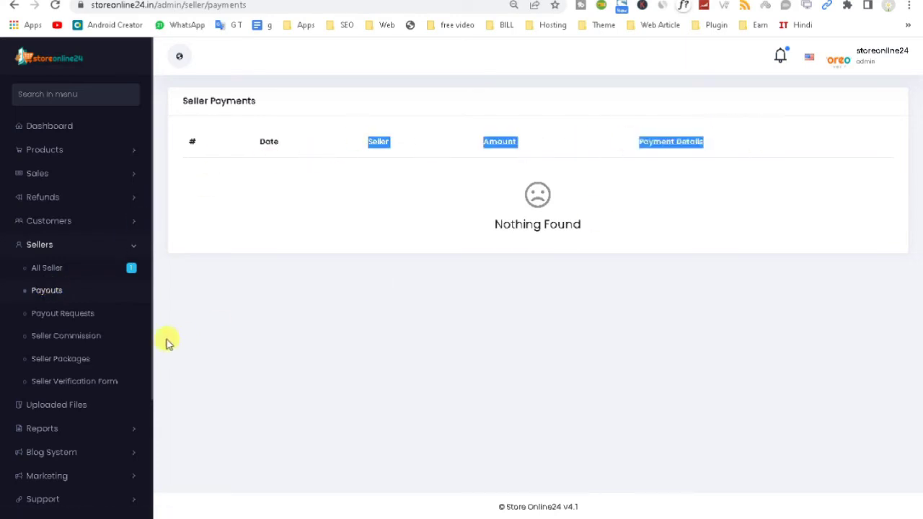
pyautogui.click(66, 315)
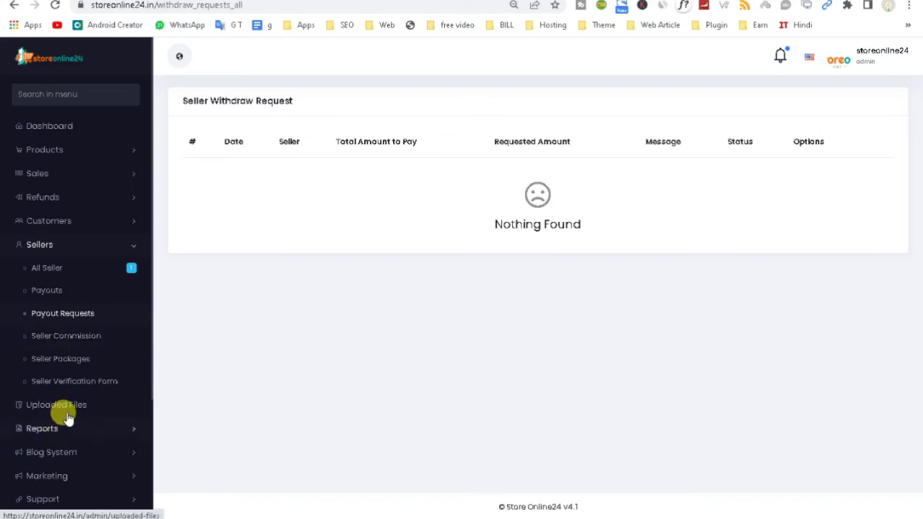
pyautogui.click(67, 346)
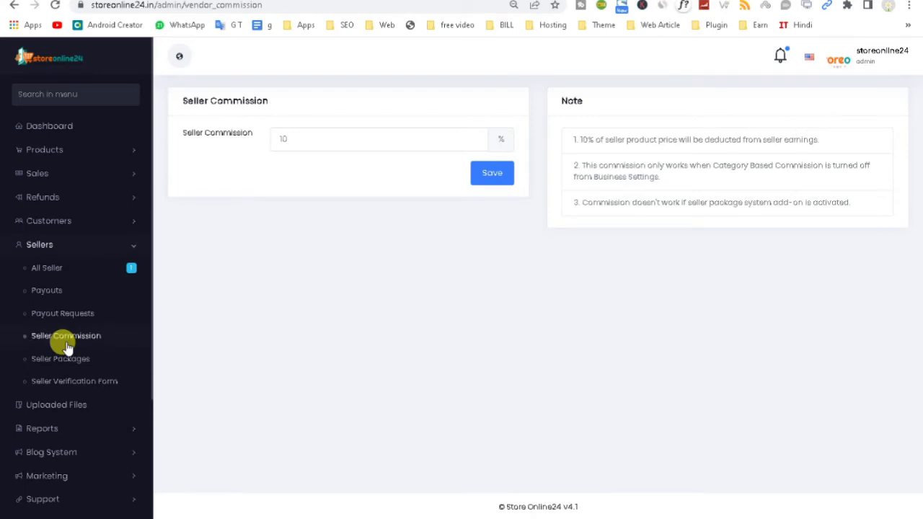
pyautogui.click(58, 360)
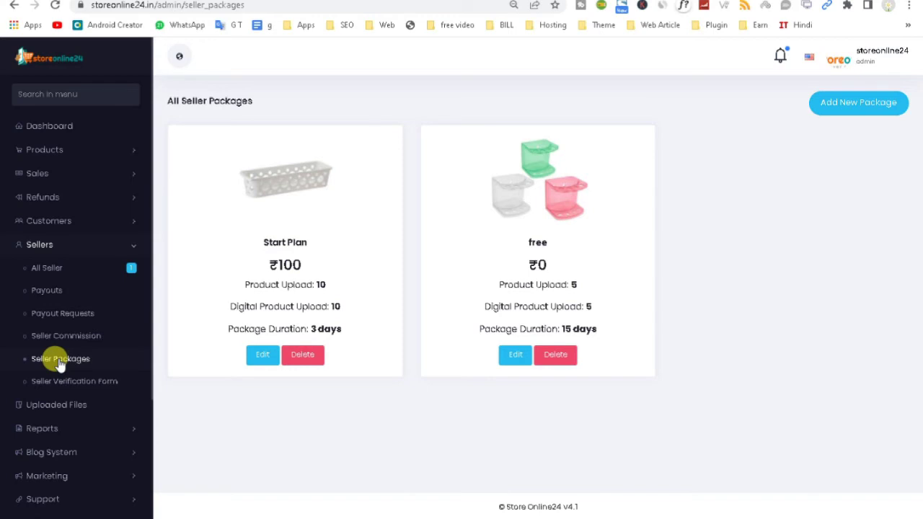
# Step: Open the Seller Verification Form, then collapse Sellers and expand Reports in the menu
pyautogui.click(48, 382)
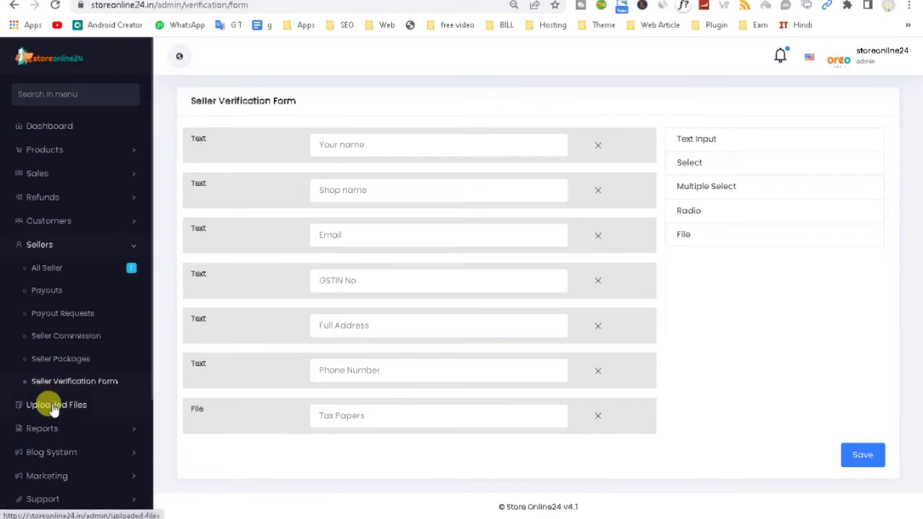
pyautogui.click(119, 244)
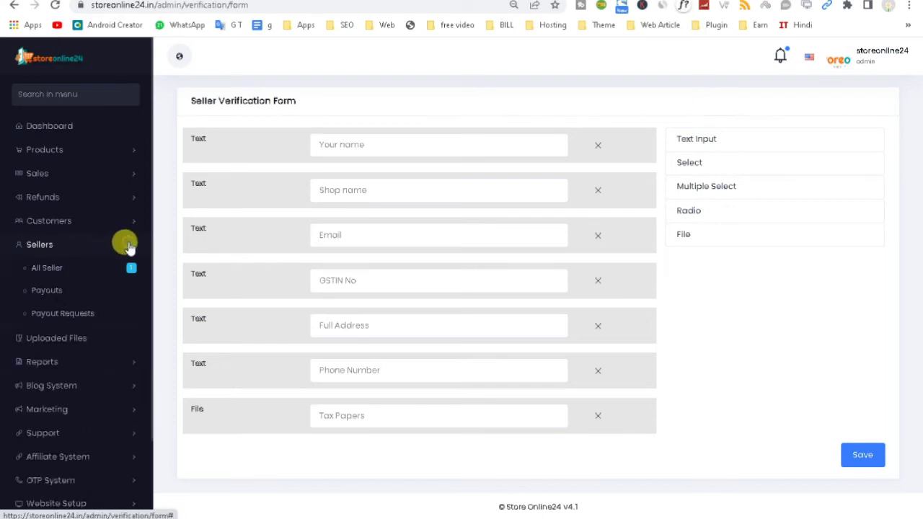
pyautogui.click(124, 296)
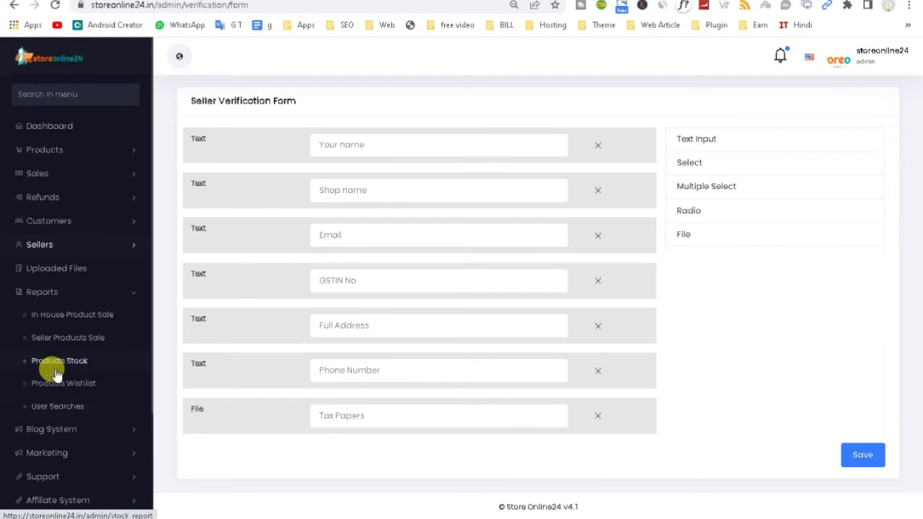
# Step: Browse the in-house sales, seller sales, wishlist and user search reports
pyautogui.click(76, 321)
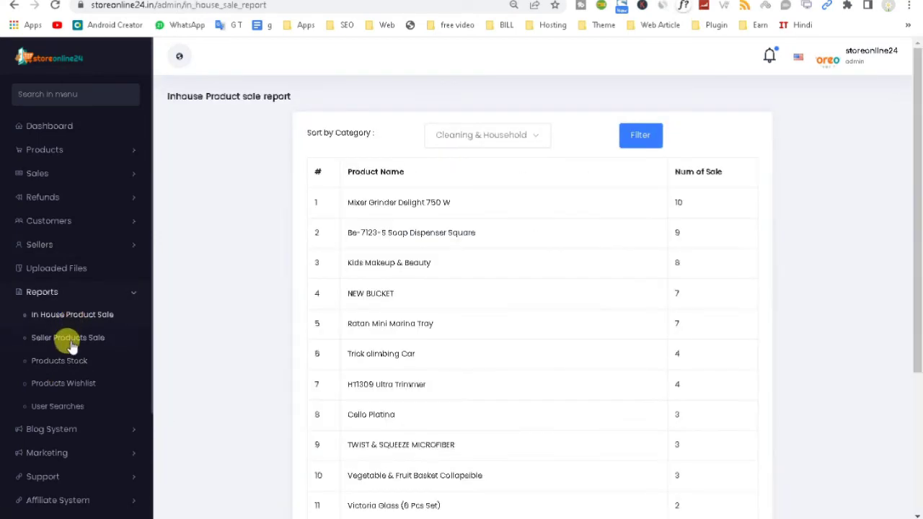
pyautogui.click(72, 346)
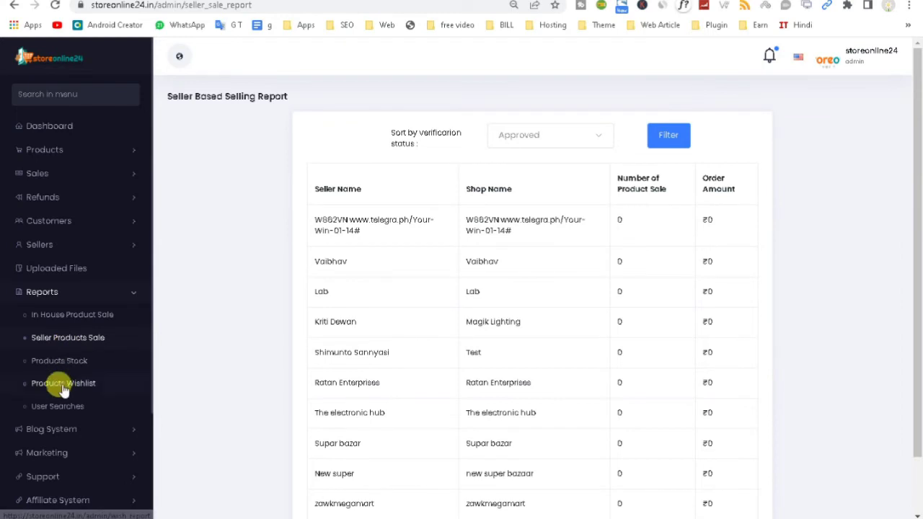
pyautogui.click(59, 386)
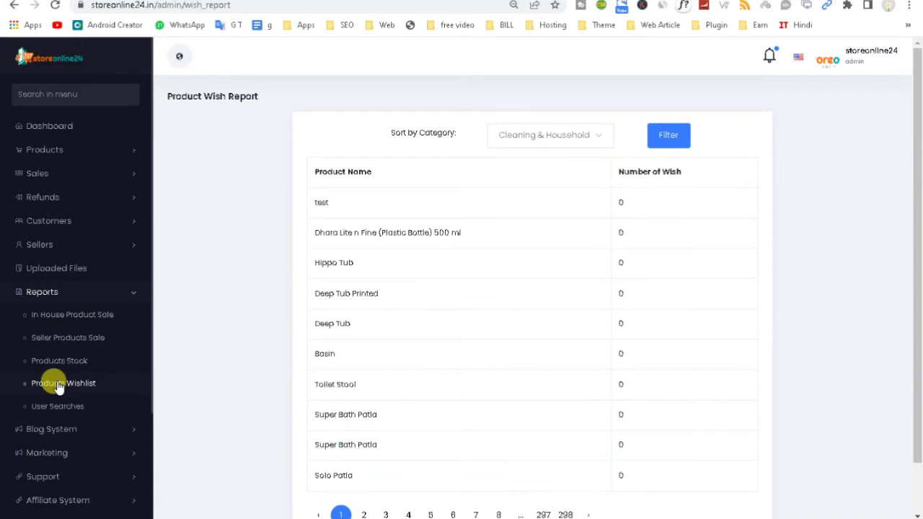
pyautogui.click(62, 411)
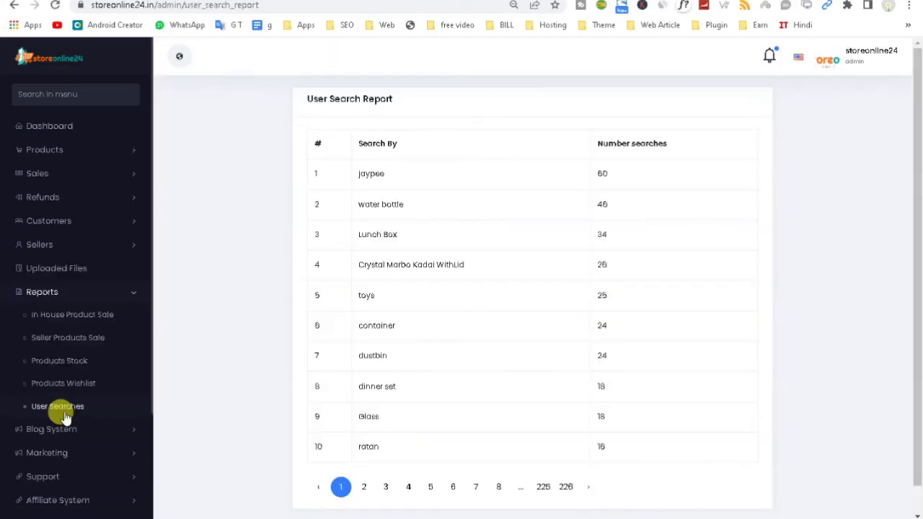
# Step: Page the User Search report to page 226, then 222, then back to page 1
pyautogui.moveTo(913, 210); pyautogui.dragTo(915, 313)
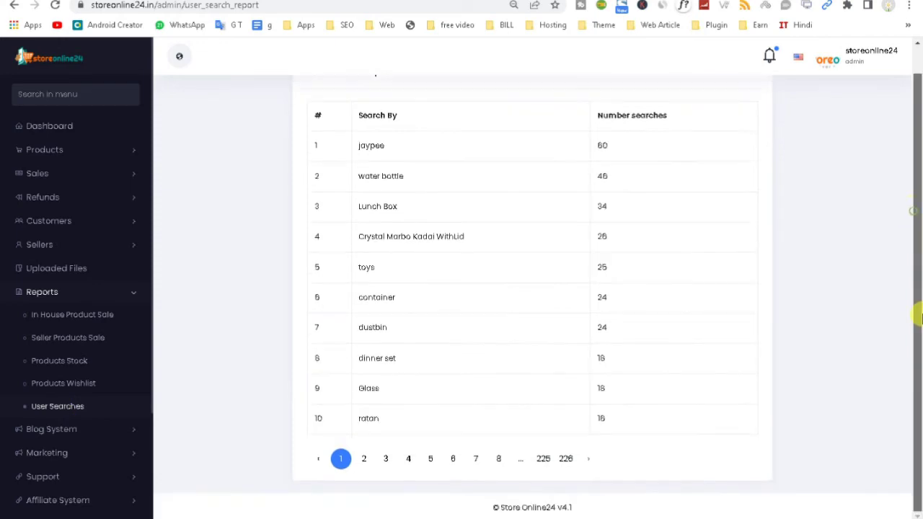
pyautogui.click(568, 460)
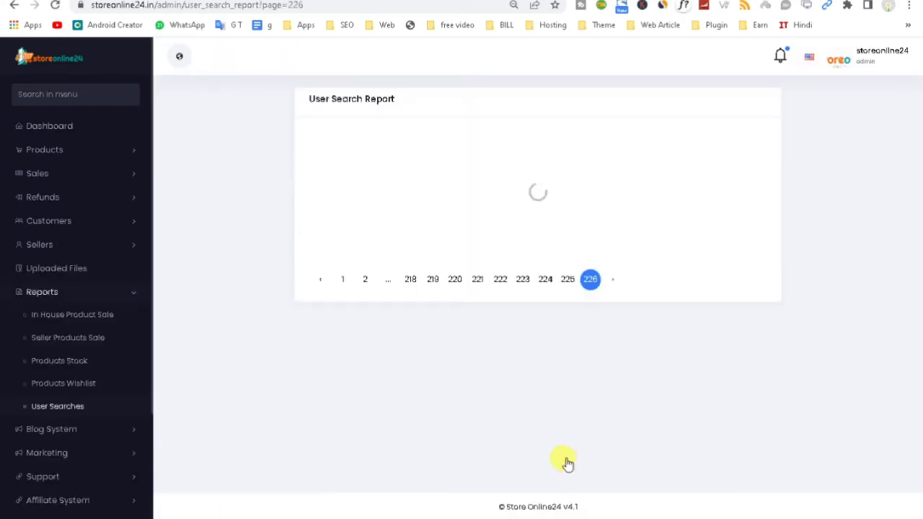
pyautogui.click(499, 336)
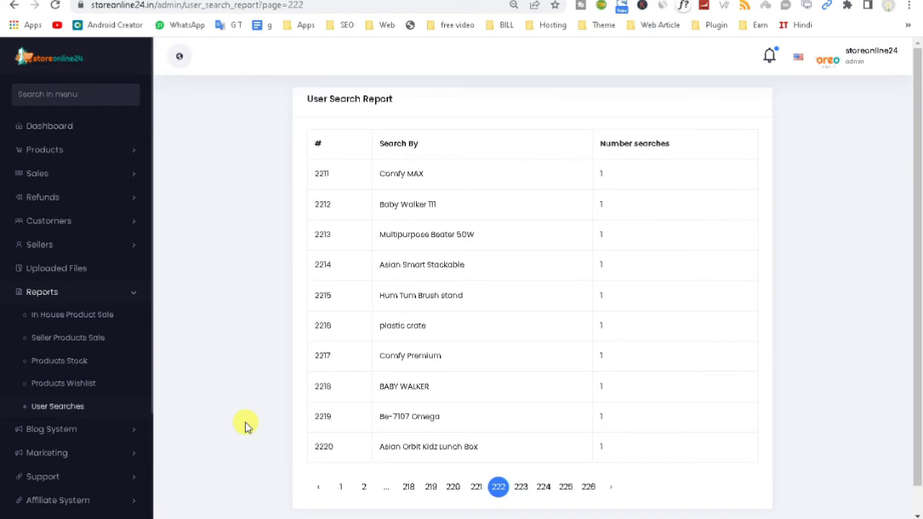
pyautogui.click(343, 489)
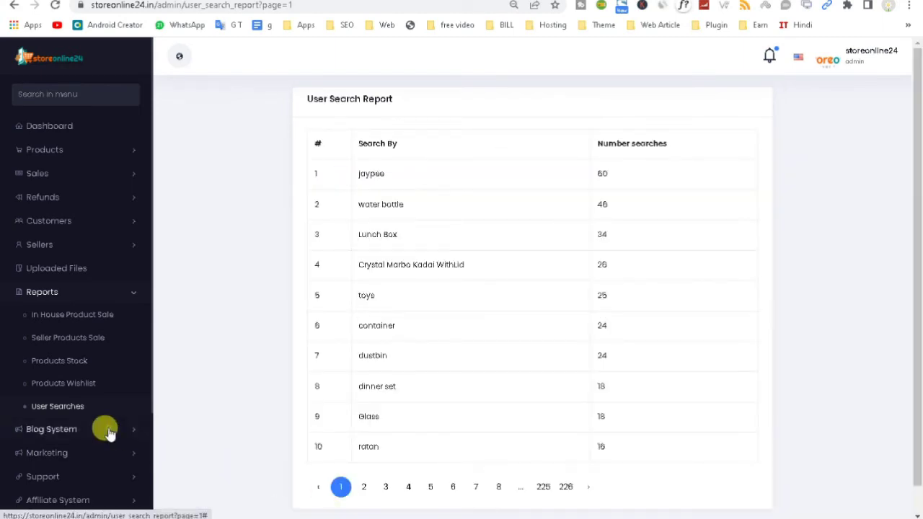
# Step: Open Blog System > All Posts and start a new post, checking its category list
pyautogui.click(108, 431)
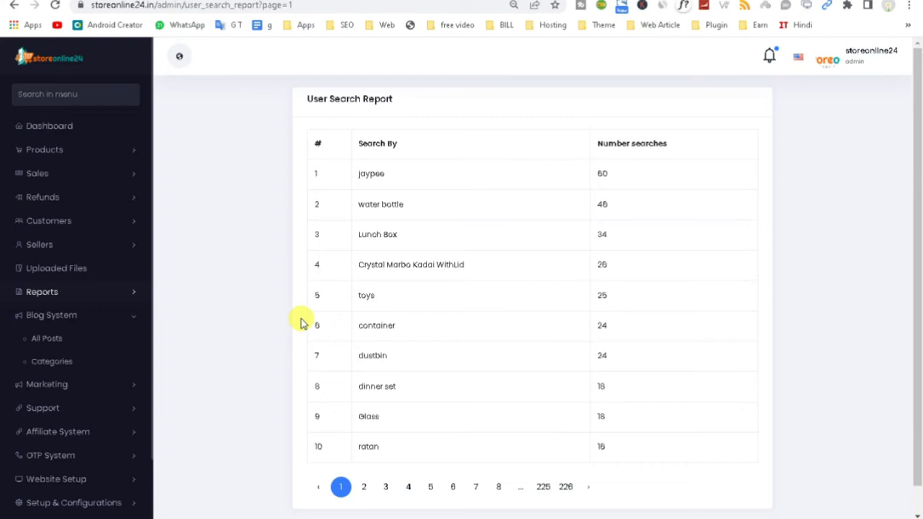
pyautogui.click(46, 339)
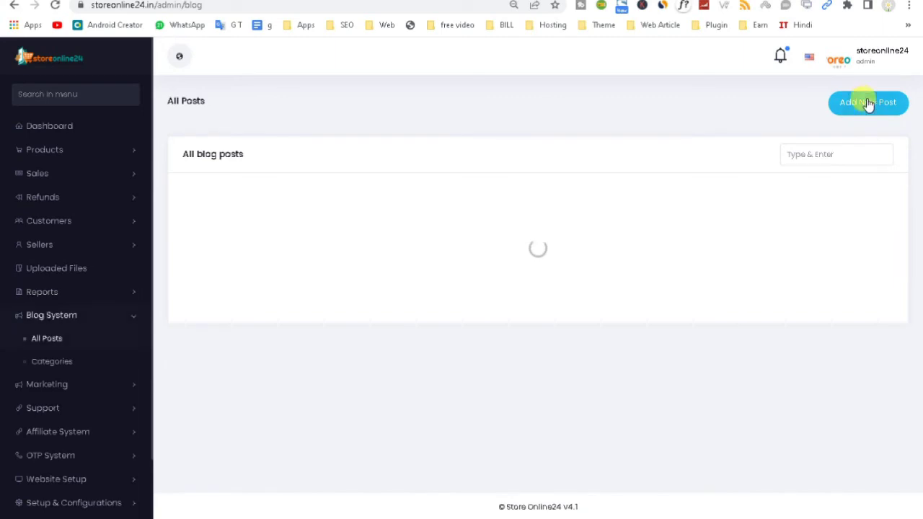
pyautogui.click(867, 104)
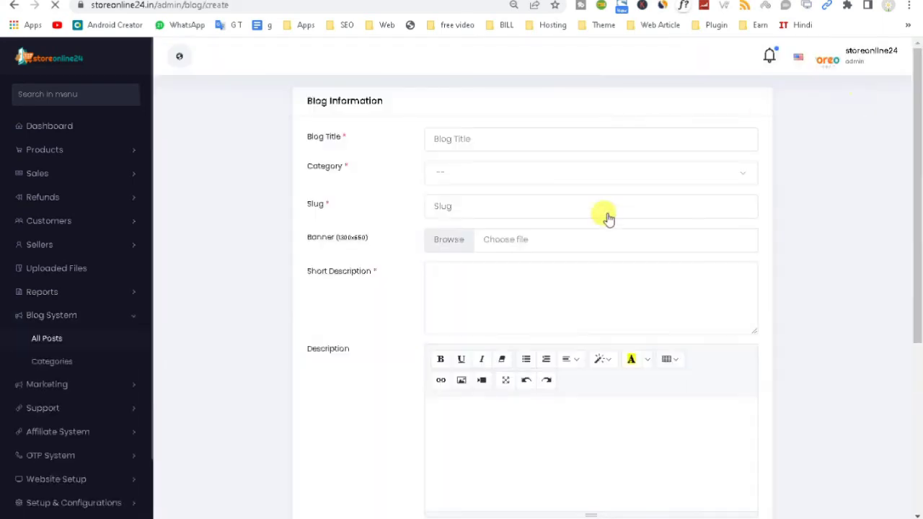
pyautogui.click(469, 179)
pyautogui.click(423, 205)
pyautogui.scroll(-4, 570, 365)
# Step: Step through the post's description and meta fields, then go to Blog Categories
pyautogui.click(465, 192)
pyautogui.click(433, 415)
pyautogui.click(461, 276)
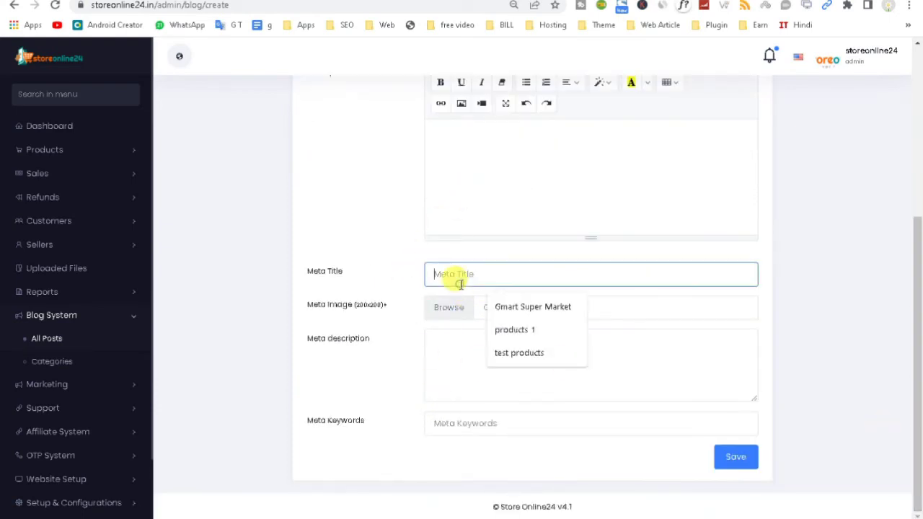
pyautogui.click(442, 345)
pyautogui.click(447, 425)
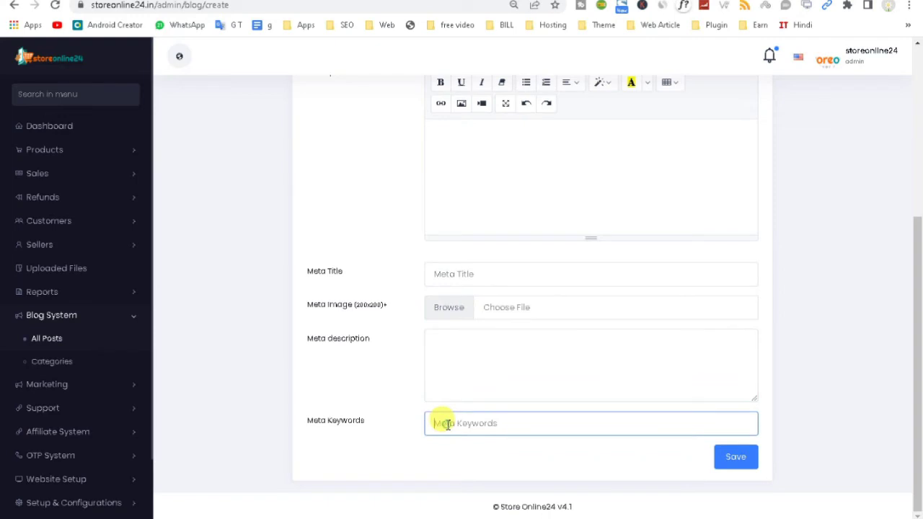
pyautogui.click(53, 365)
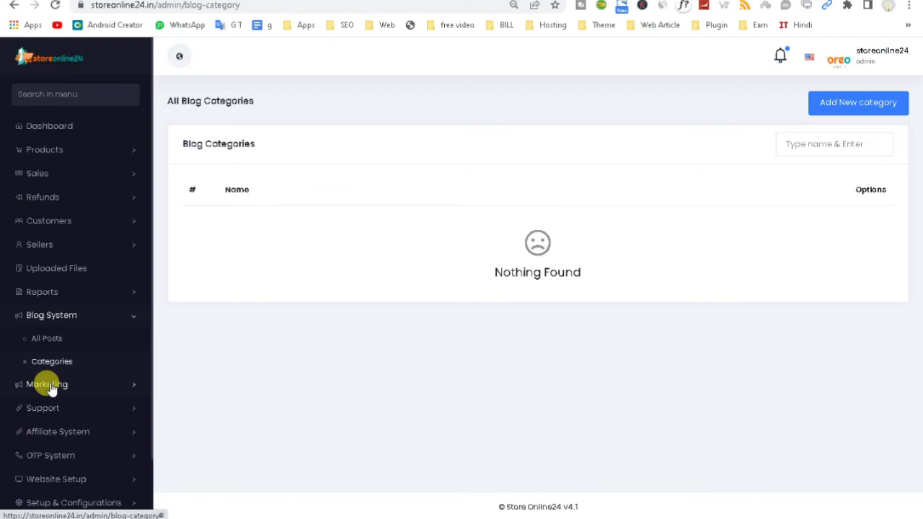
# Step: Show the empty Marketing > Flash Deals list and start creating a new flash deal
pyautogui.click(48, 384)
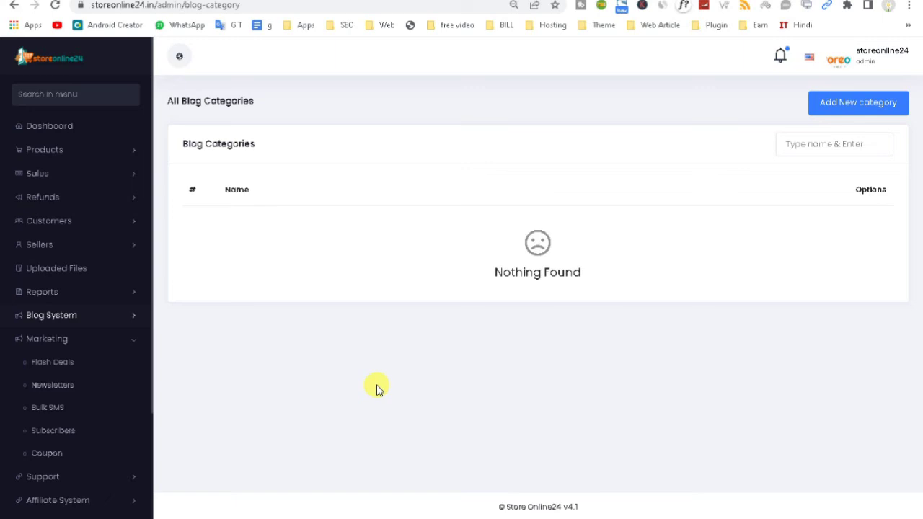
pyautogui.click(38, 362)
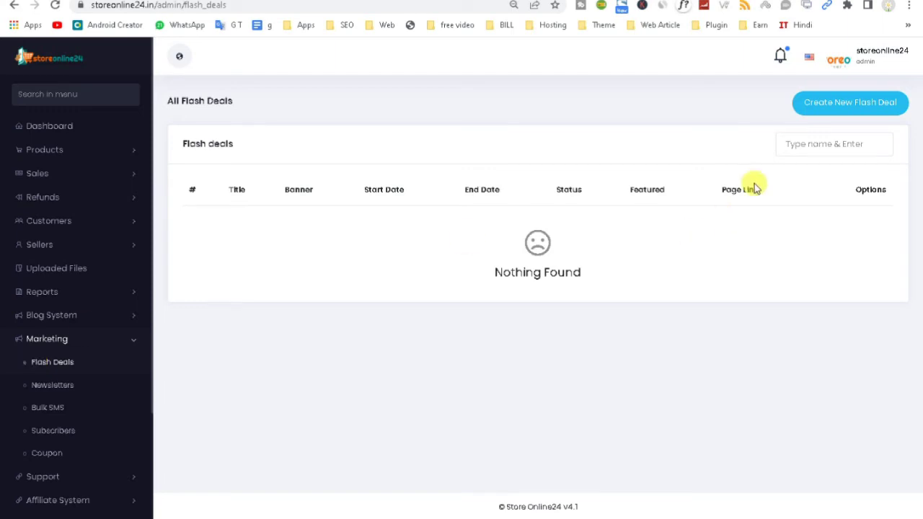
pyautogui.click(825, 105)
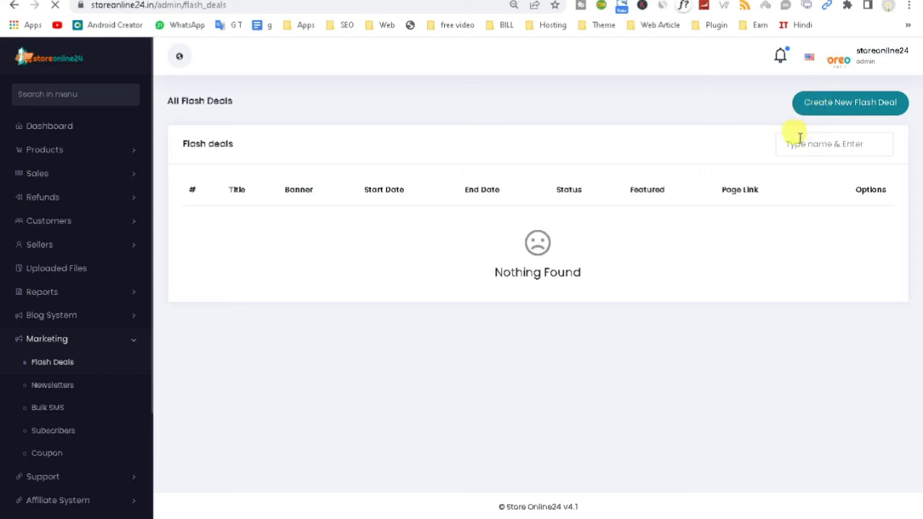
# Step: Set the new flash deal's banner to the Brand Logo 120x80.jpg image
pyautogui.click(841, 112)
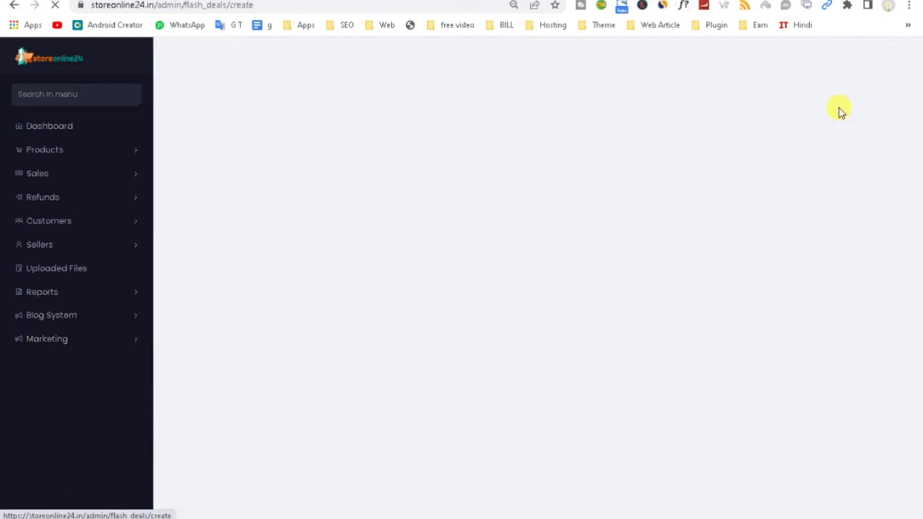
pyautogui.click(417, 135)
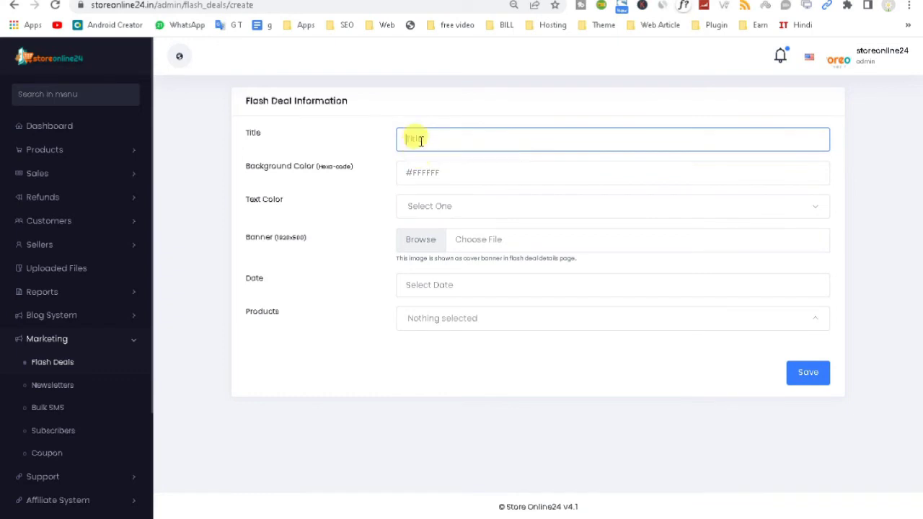
pyautogui.click(429, 248)
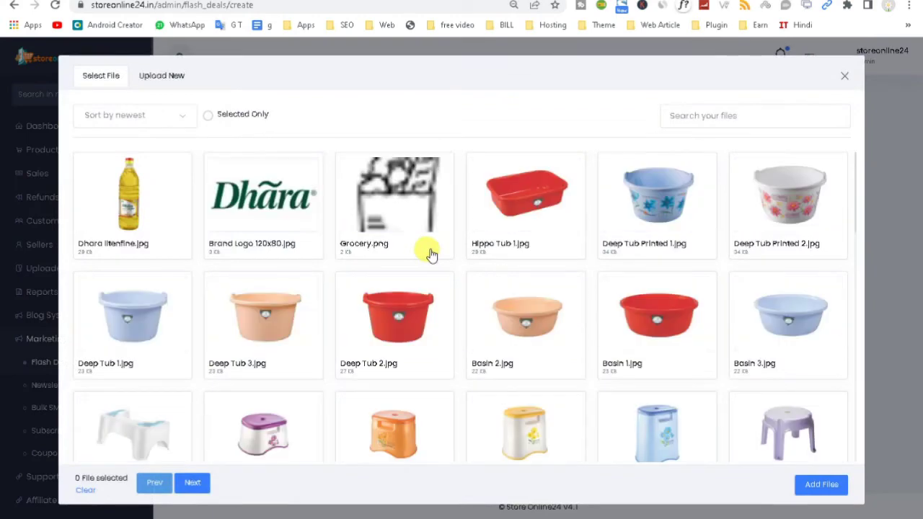
pyautogui.click(245, 220)
pyautogui.click(807, 484)
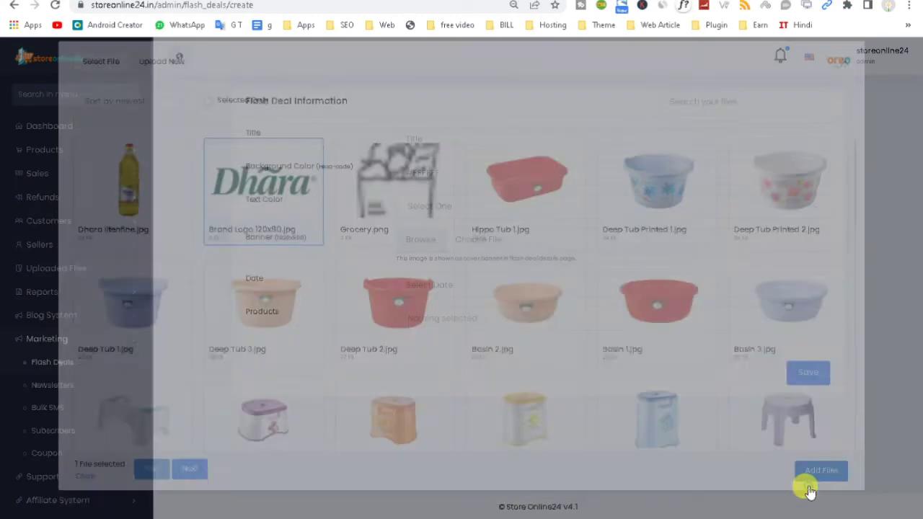
# Step: Try date ranges (May 26–June 29, then from May 1) without applying them
pyautogui.click(423, 340)
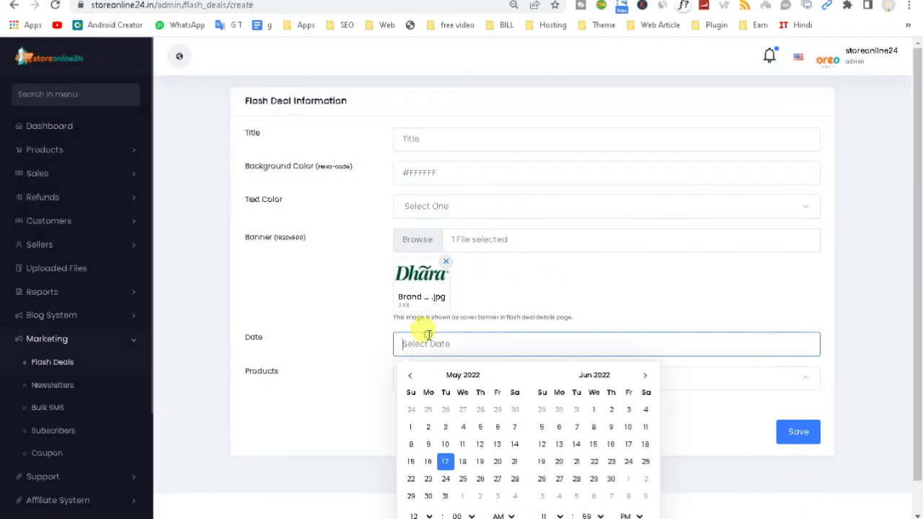
pyautogui.click(480, 479)
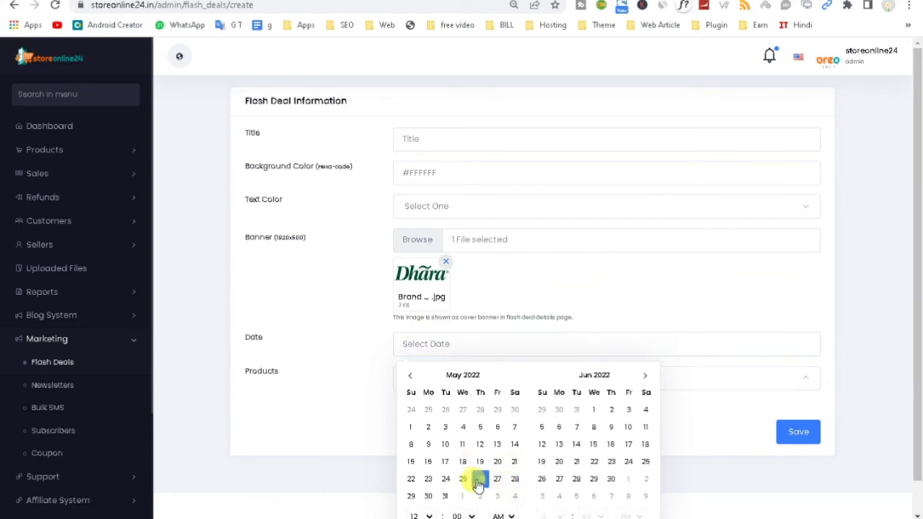
pyautogui.click(595, 480)
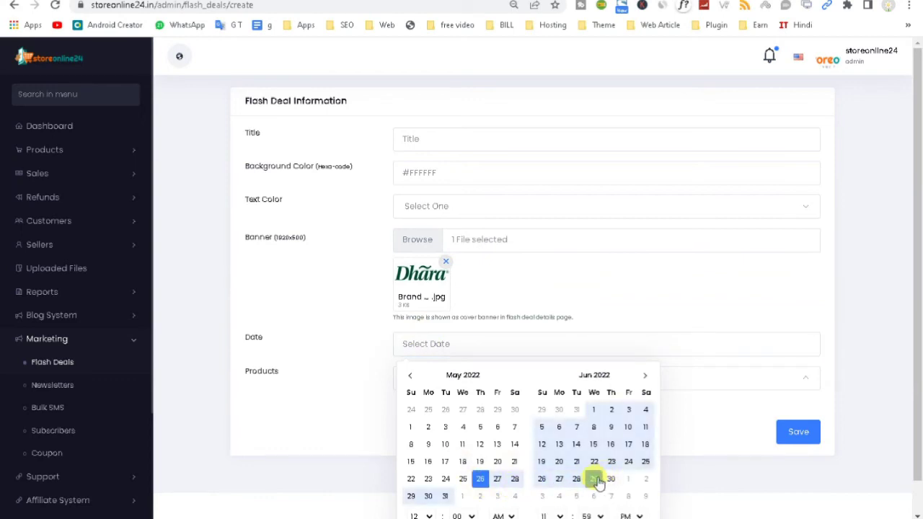
pyautogui.click(917, 392)
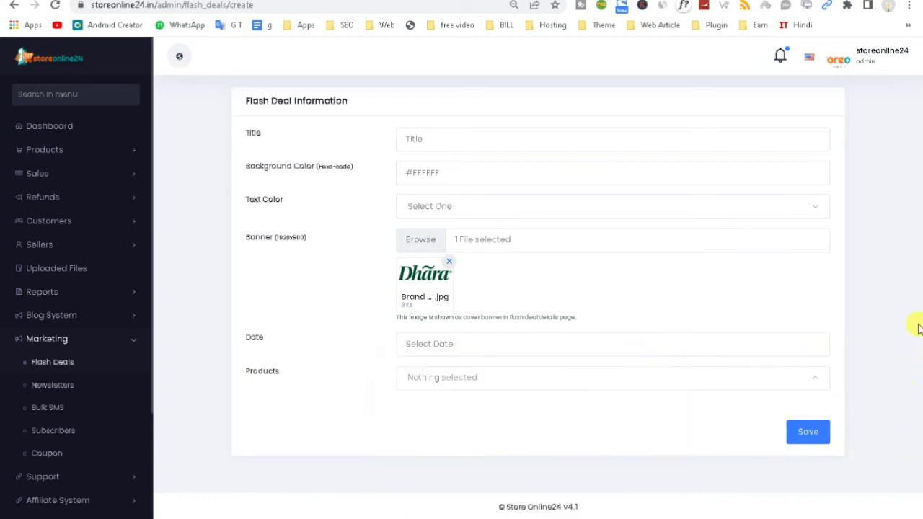
pyautogui.click(412, 344)
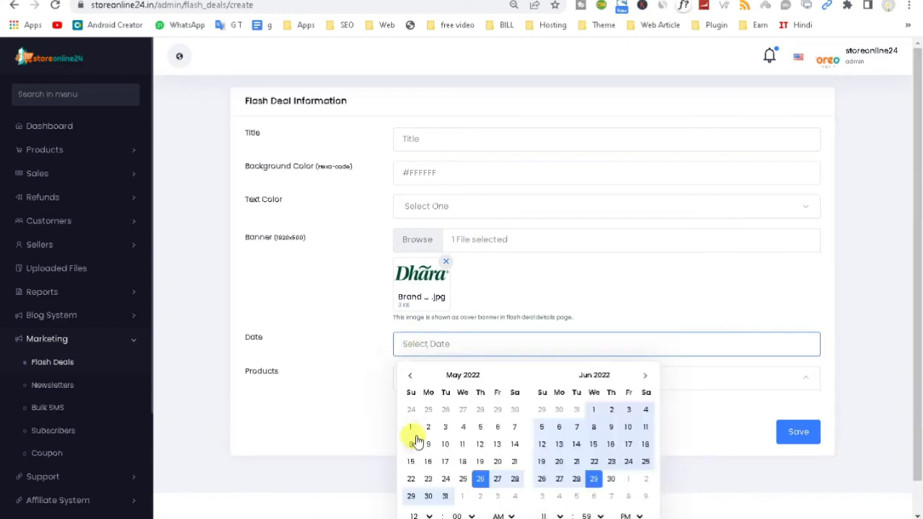
pyautogui.click(411, 428)
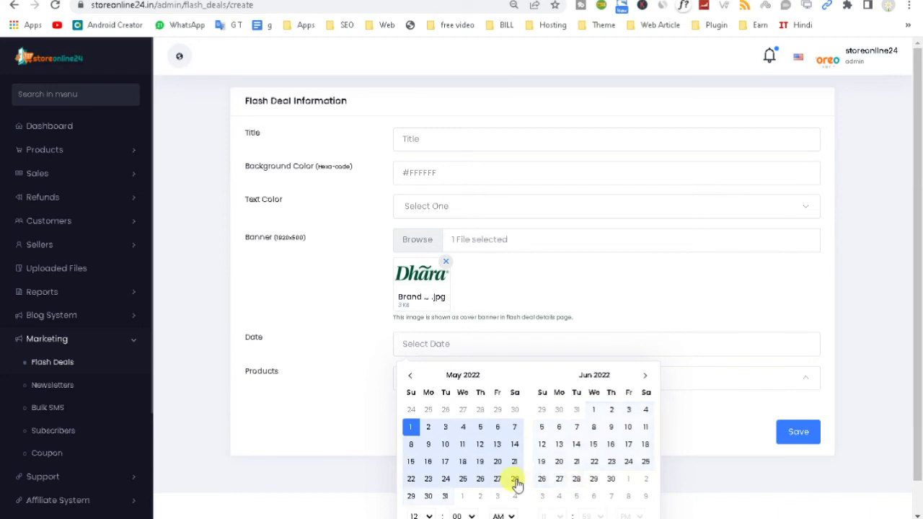
pyautogui.click(576, 496)
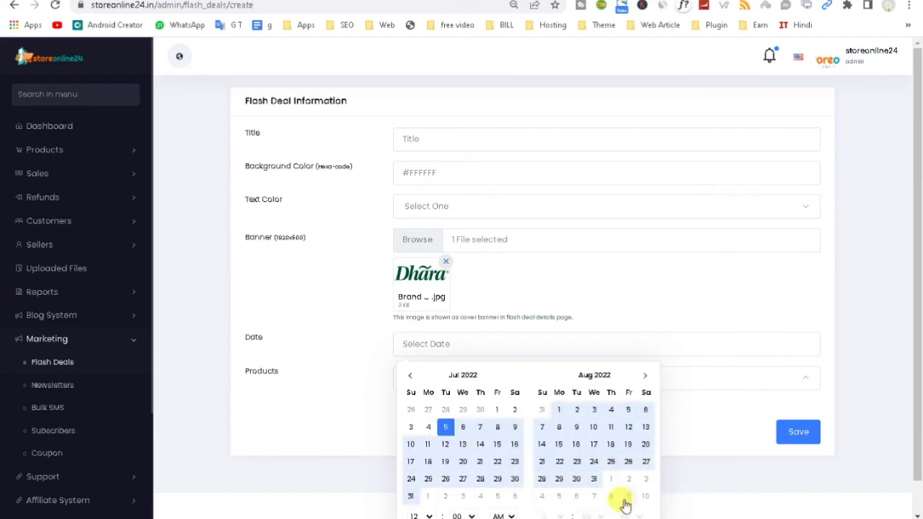
pyautogui.click(918, 437)
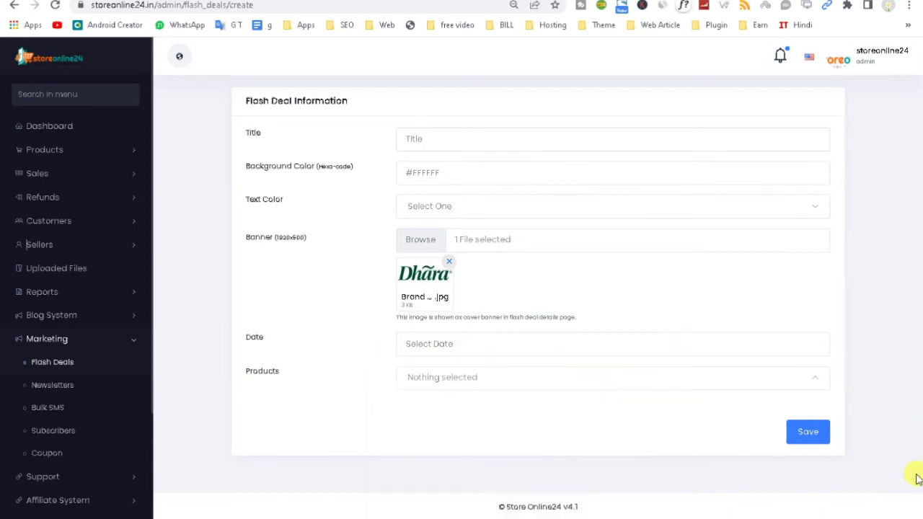
# Step: Switch the deal's end time to AM in the date picker, then close it
pyautogui.click(434, 344)
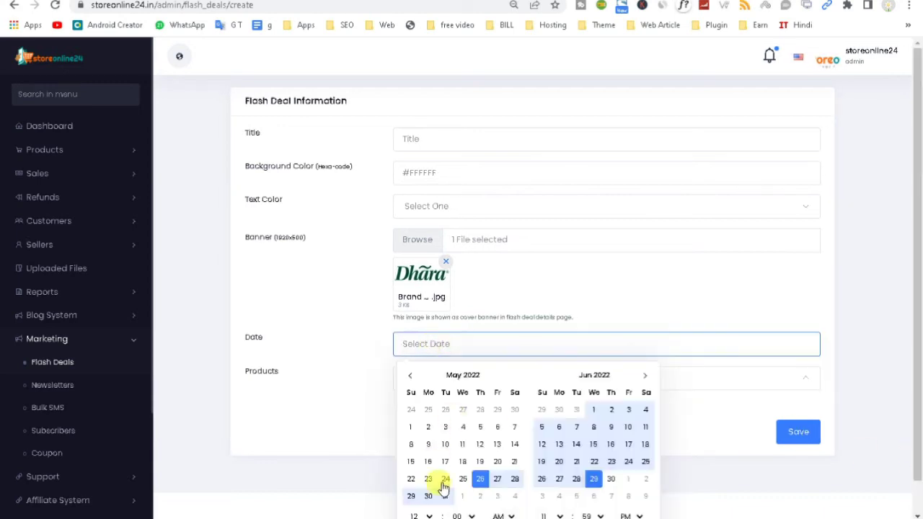
pyautogui.click(639, 515)
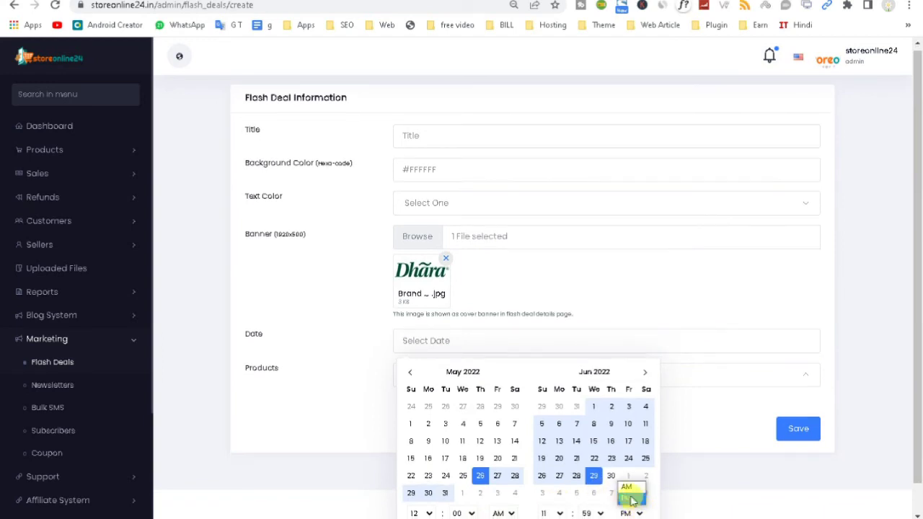
pyautogui.click(627, 489)
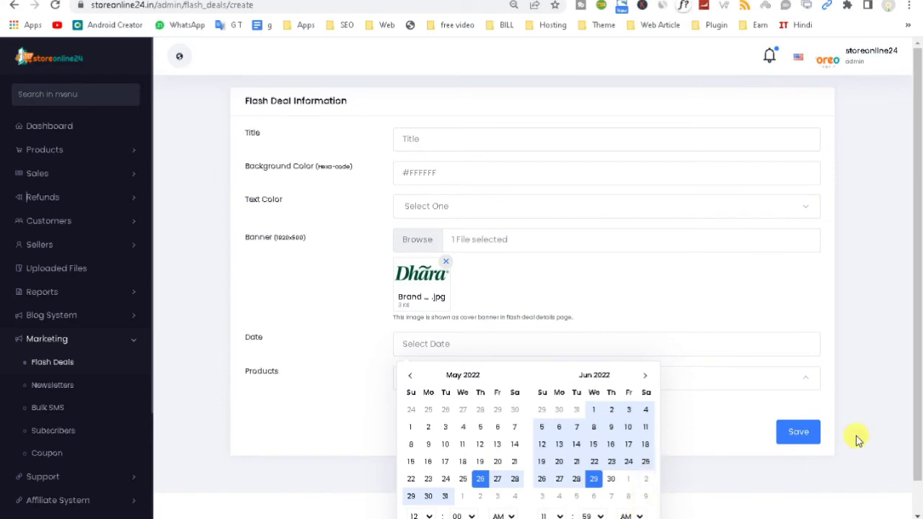
pyautogui.click(298, 381)
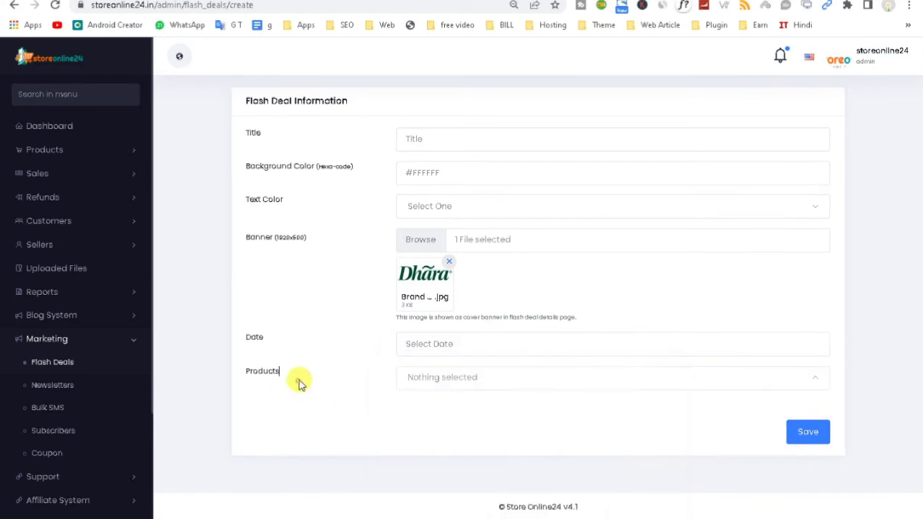
# Step: Add three products to the flash deal
pyautogui.doubleClick(433, 379)
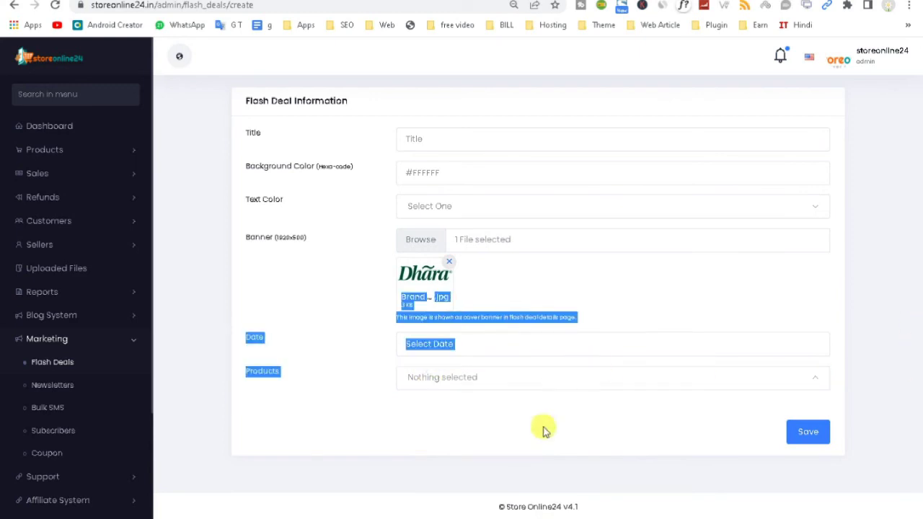
pyautogui.click(429, 380)
pyautogui.click(418, 264)
pyautogui.click(431, 305)
pyautogui.click(430, 348)
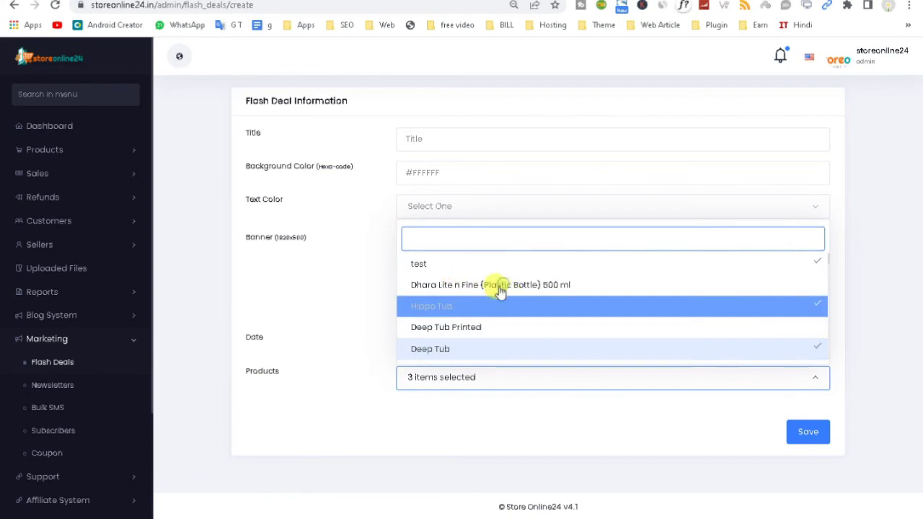
pyautogui.click(333, 484)
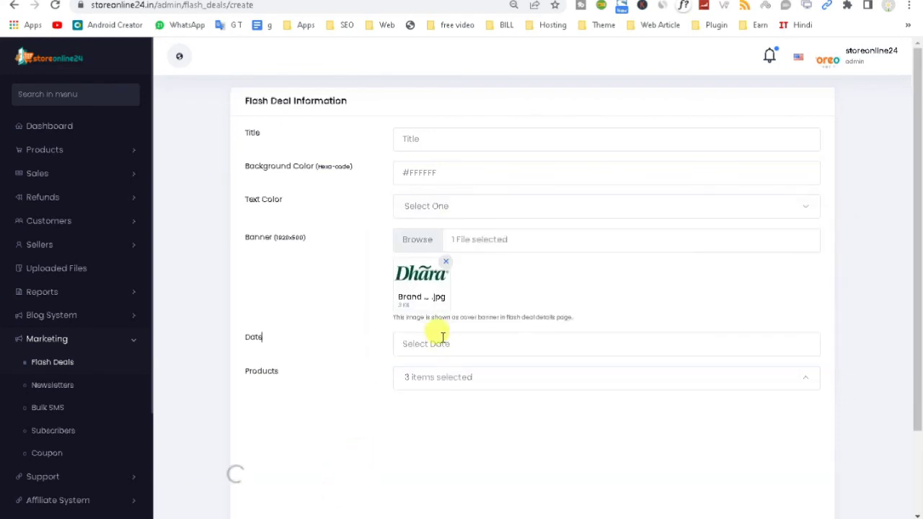
# Step: Apply a May 1 to June 30 date range to the flash deal
pyautogui.scroll(-3, 920, 344)
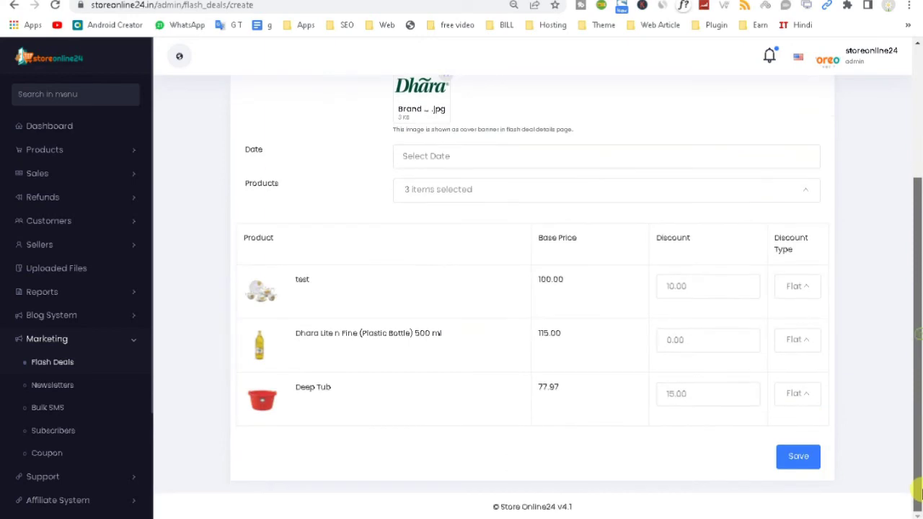
pyautogui.click(798, 465)
pyautogui.click(454, 160)
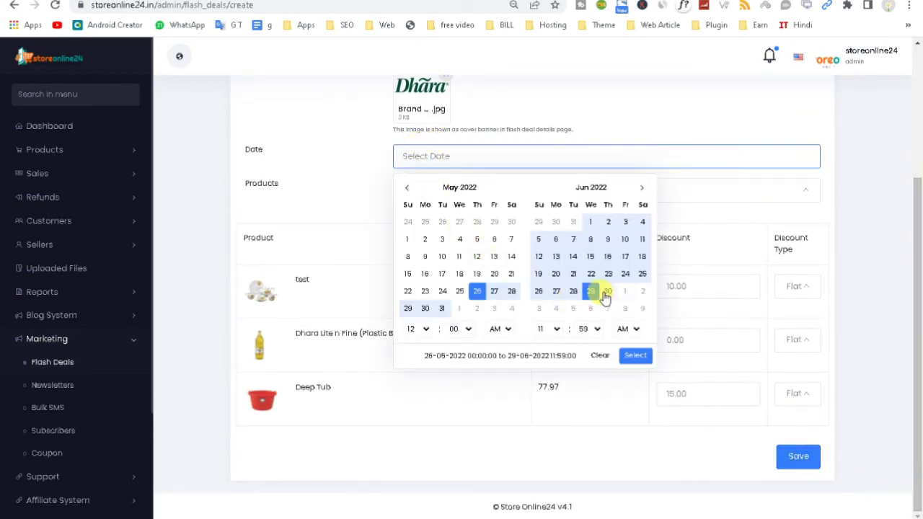
pyautogui.click(606, 294)
pyautogui.click(407, 239)
pyautogui.click(609, 291)
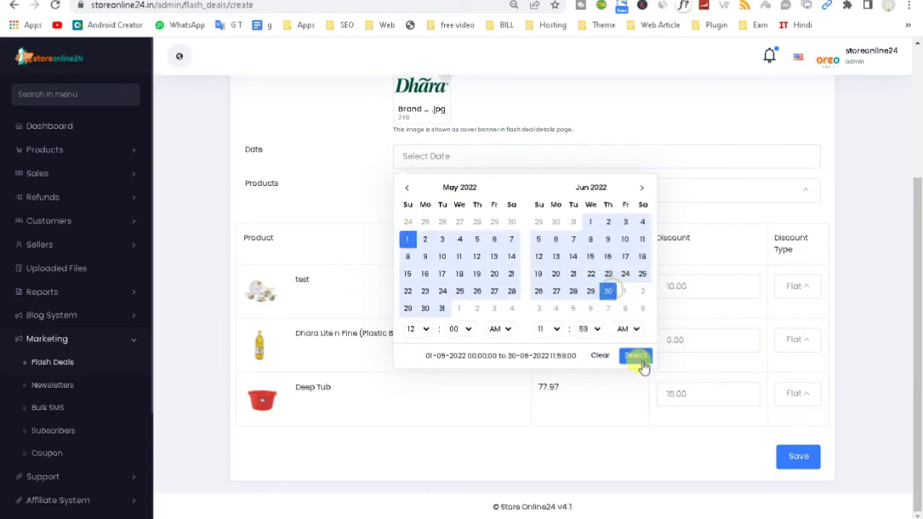
pyautogui.click(633, 354)
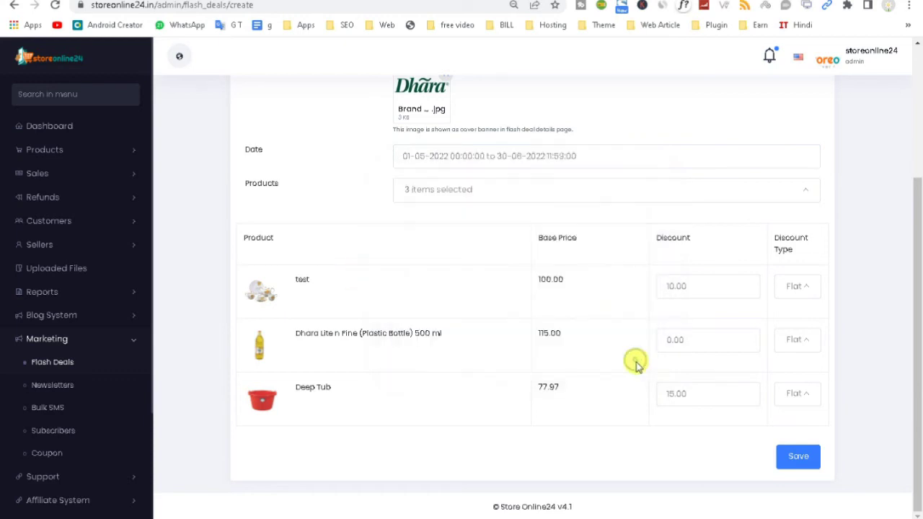
# Step: Try saving the flash deal, typing 'f' into the form before retrying
pyautogui.click(796, 456)
pyautogui.scroll(1, 920, 256)
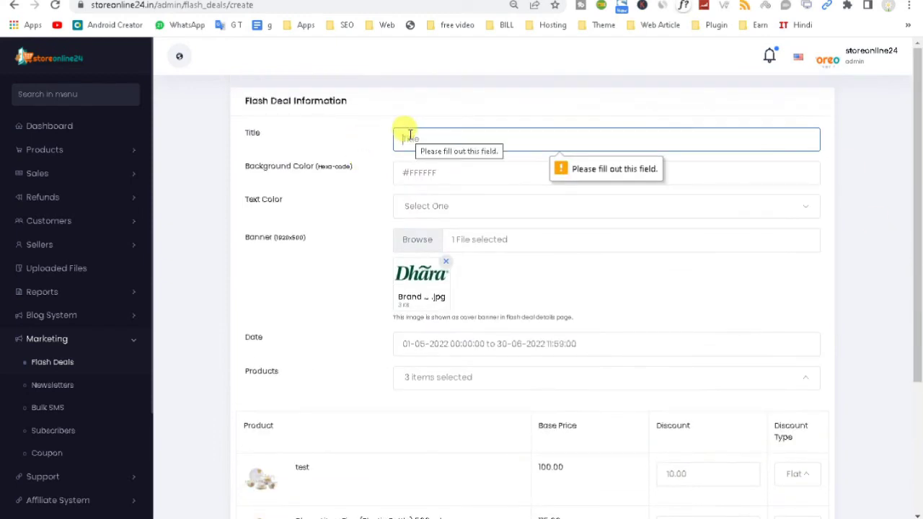
pyautogui.write('flash')
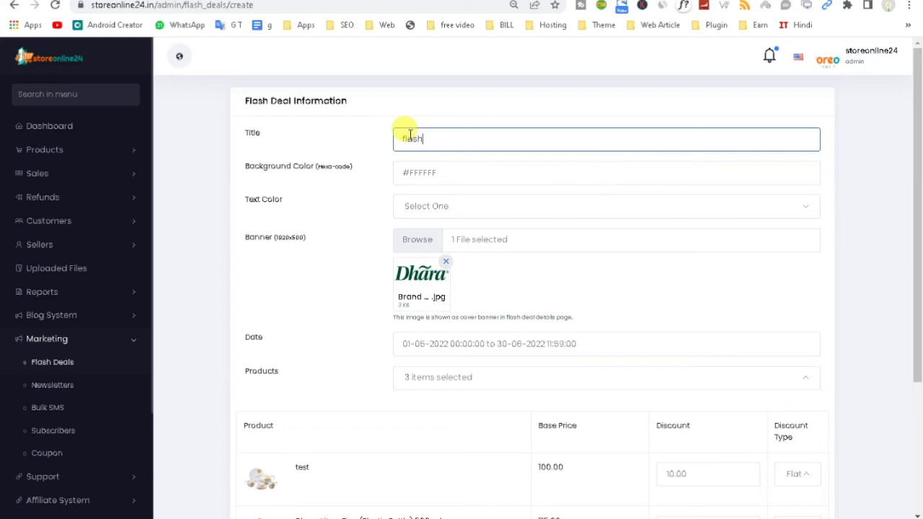
pyautogui.scroll(-3, 577, 289)
pyautogui.click(797, 459)
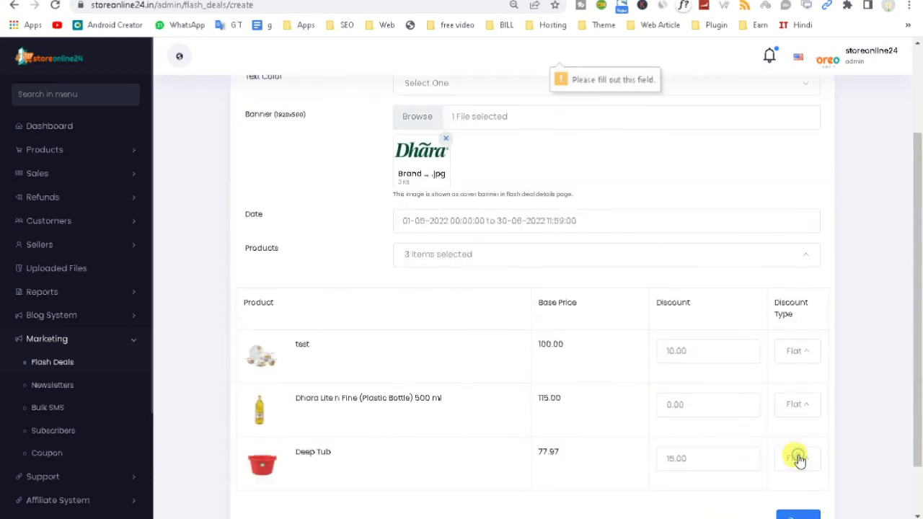
pyautogui.moveTo(914, 330); pyautogui.dragTo(921, 220)
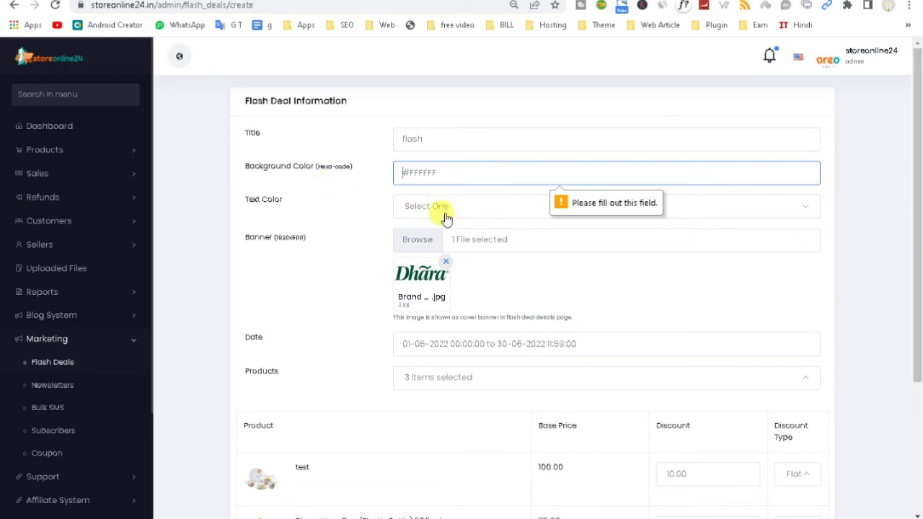
# Step: Set the flash deal's text colour to White, then go to Newsletters
pyautogui.click(422, 206)
pyautogui.click(417, 257)
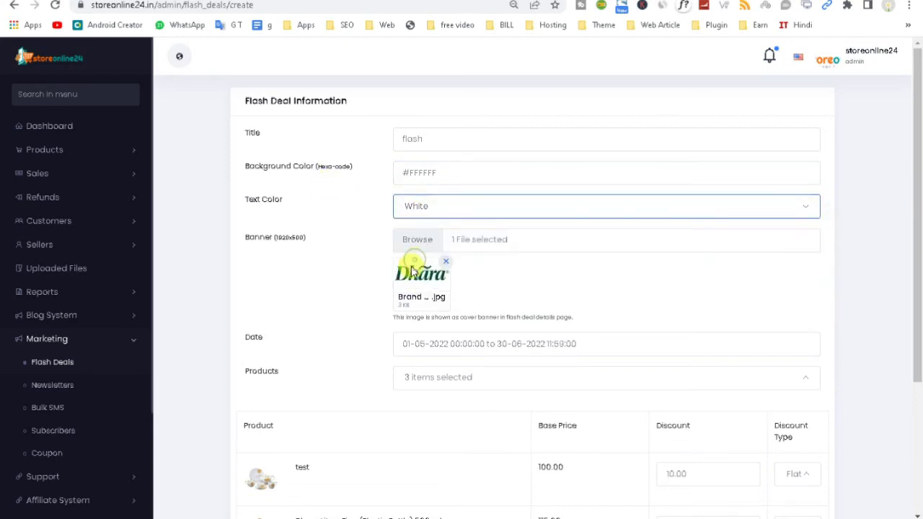
pyautogui.click(82, 385)
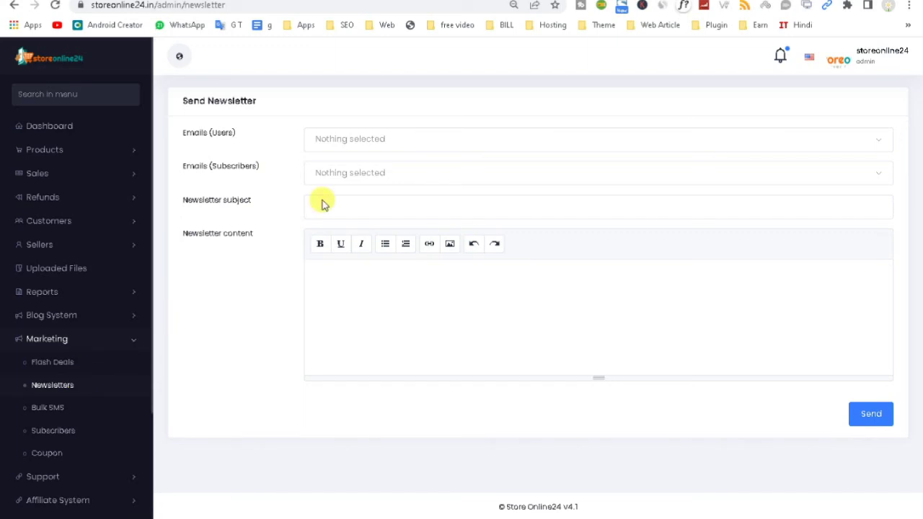
# Step: Address the newsletter to all user emails plus one subscriber email
pyautogui.click(412, 147)
pyautogui.click(393, 195)
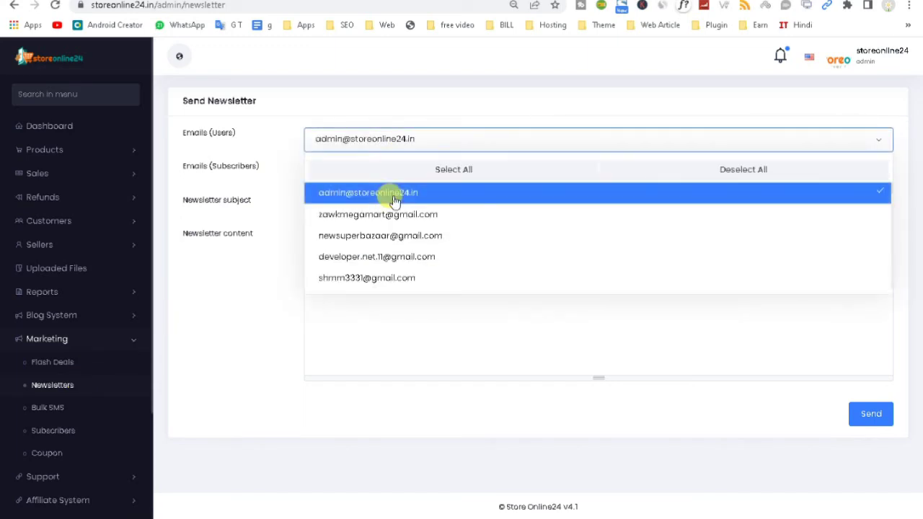
pyautogui.click(420, 179)
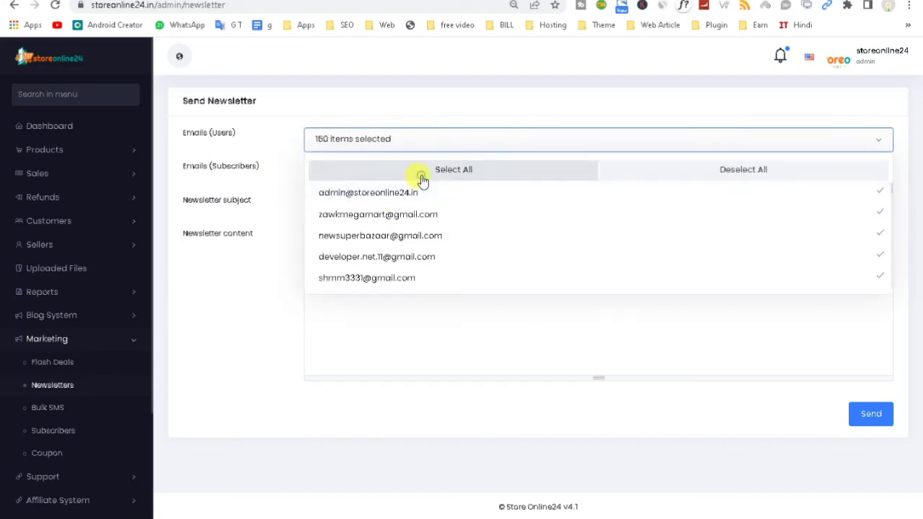
pyautogui.click(282, 176)
pyautogui.click(335, 175)
pyautogui.click(346, 247)
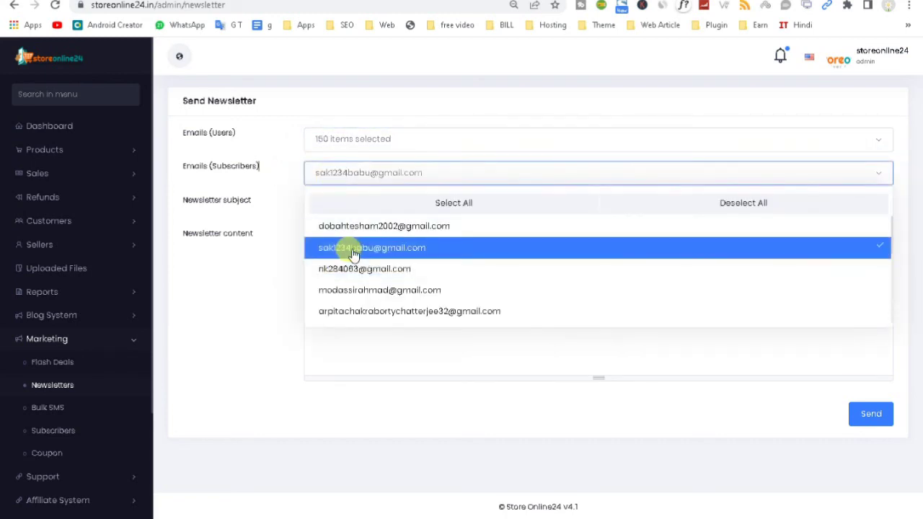
pyautogui.click(240, 244)
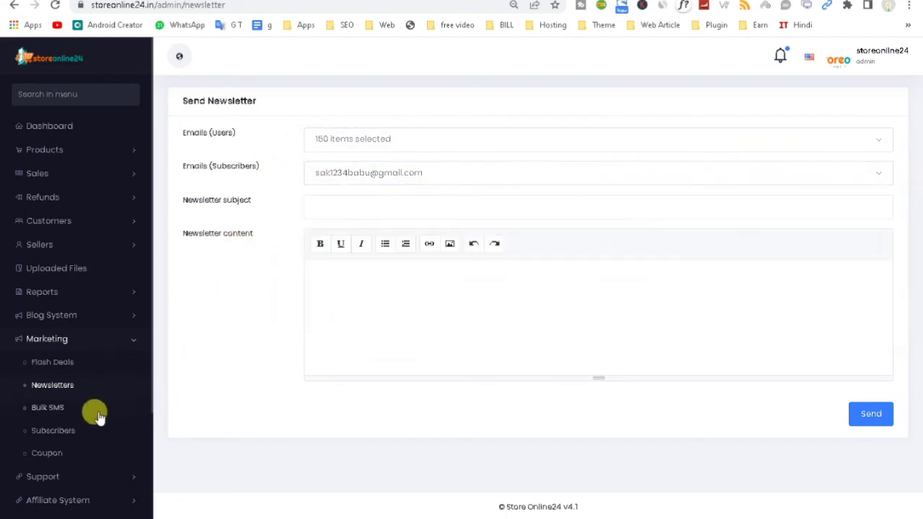
# Step: On the Bulk SMS form, choose six customers as mobile-user recipients
pyautogui.click(52, 412)
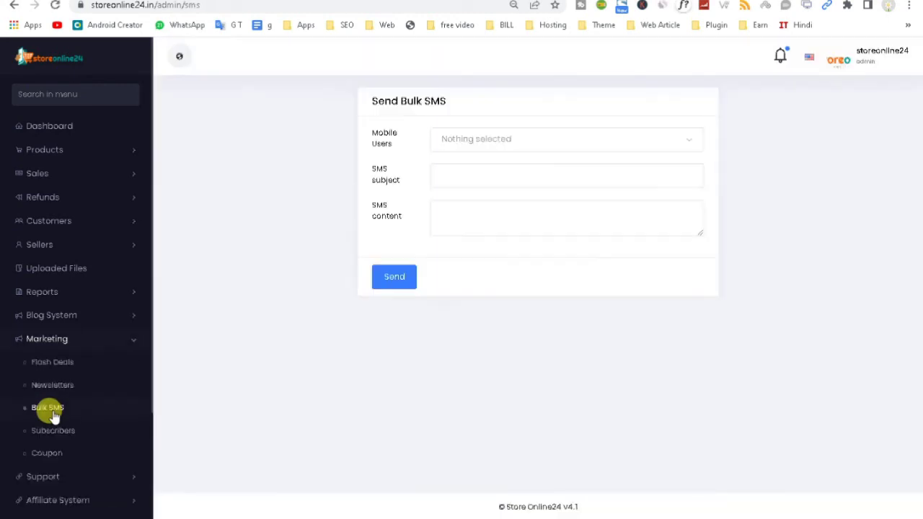
pyautogui.click(455, 140)
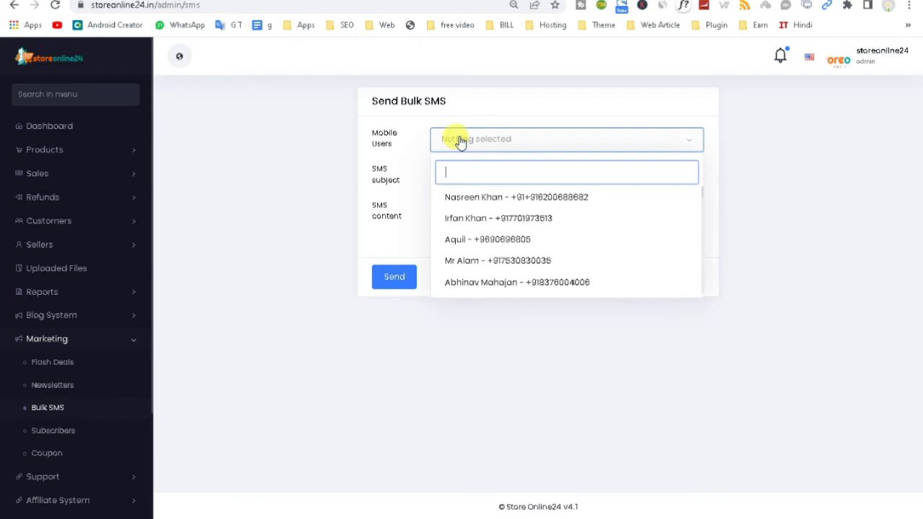
pyautogui.click(467, 197)
pyautogui.click(466, 218)
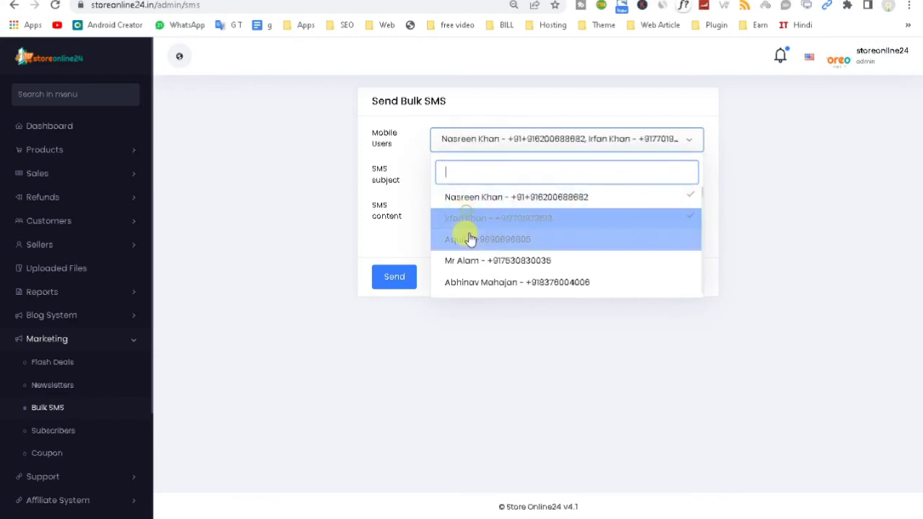
pyautogui.click(469, 239)
pyautogui.click(470, 260)
pyautogui.click(470, 282)
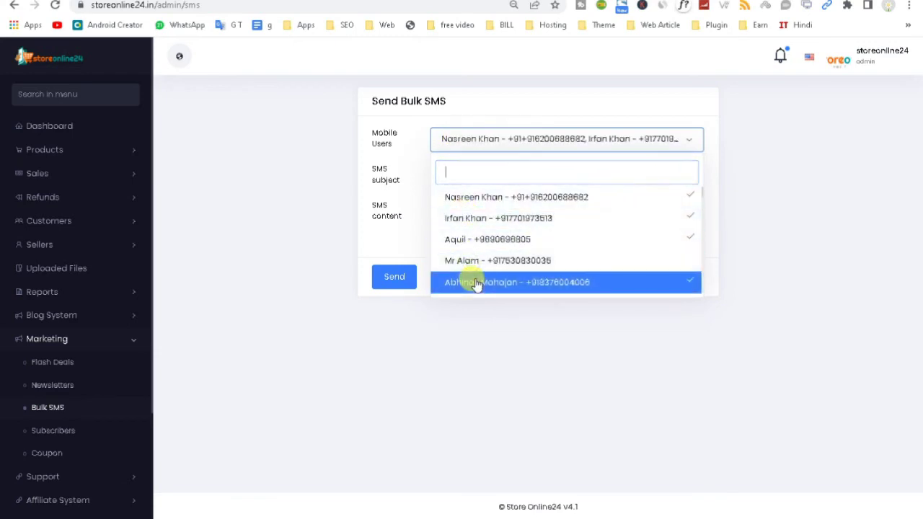
pyautogui.scroll(-1, 469, 289)
pyautogui.click(470, 240)
# Step: Review the newsletter subscribers table, then list coupons, showing the 2021new cart coupon
pyautogui.click(398, 218)
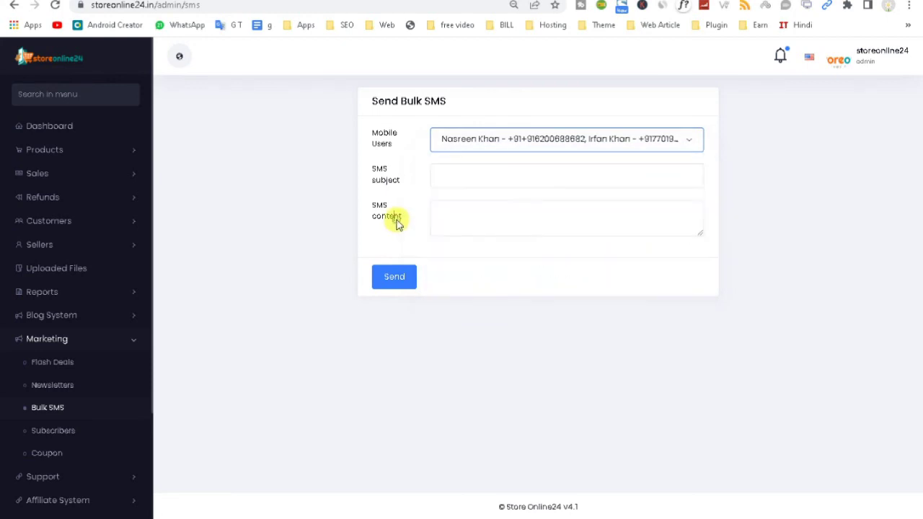
pyautogui.click(56, 436)
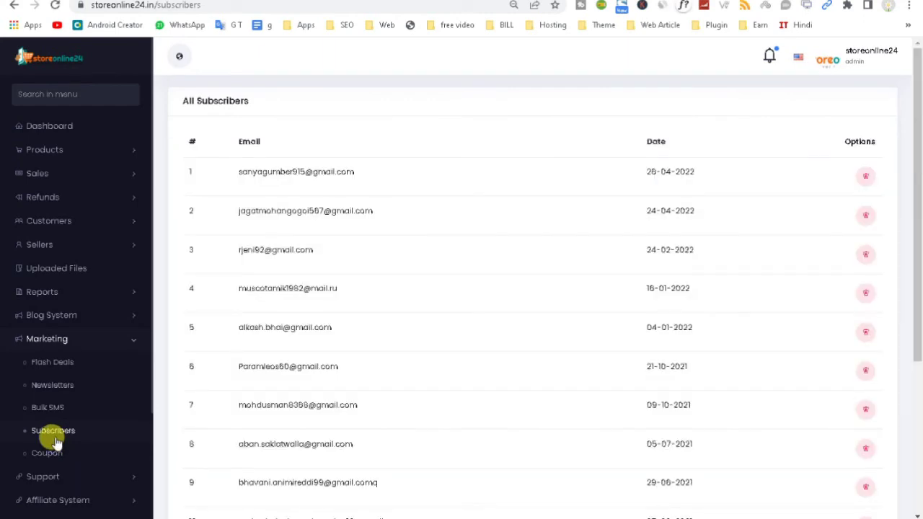
pyautogui.moveTo(918, 296); pyautogui.dragTo(919, 451)
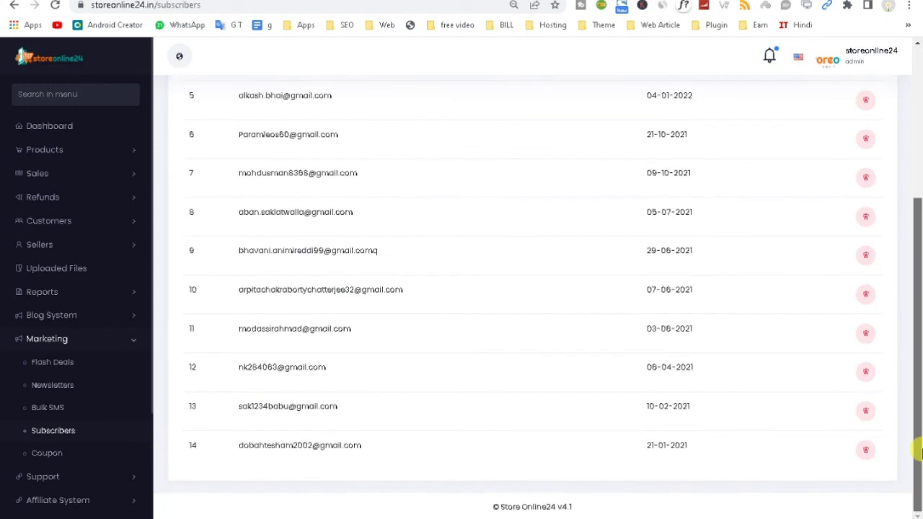
pyautogui.click(48, 452)
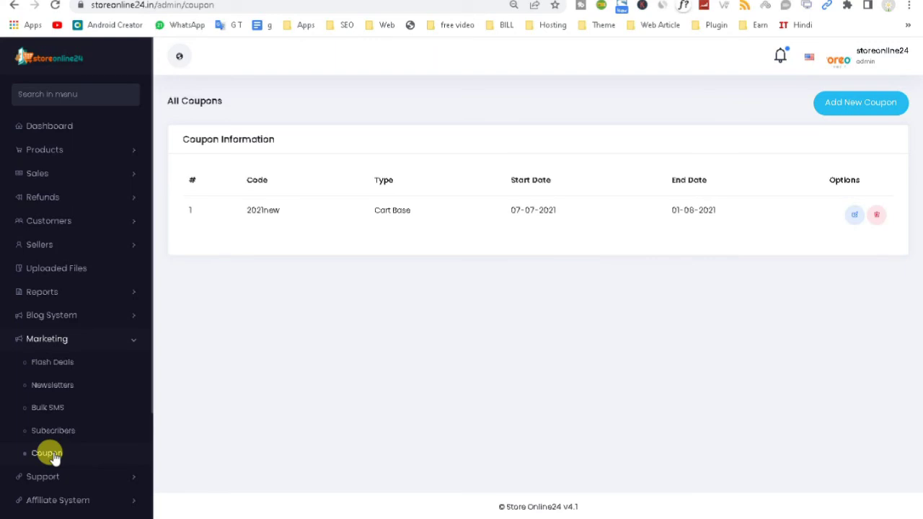
# Step: Try saving a new For Products coupon, go back after the 500 error, and expand Support
pyautogui.click(854, 108)
pyautogui.click(449, 142)
pyautogui.click(454, 191)
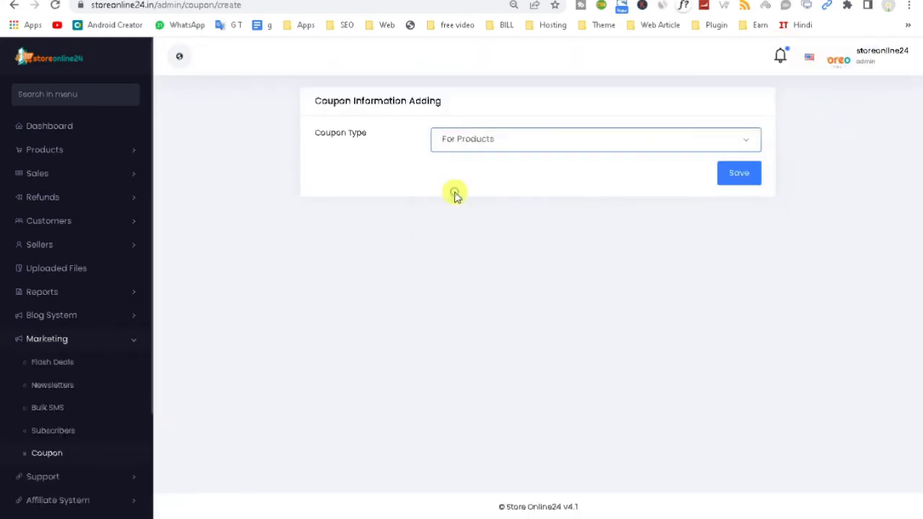
pyautogui.click(740, 180)
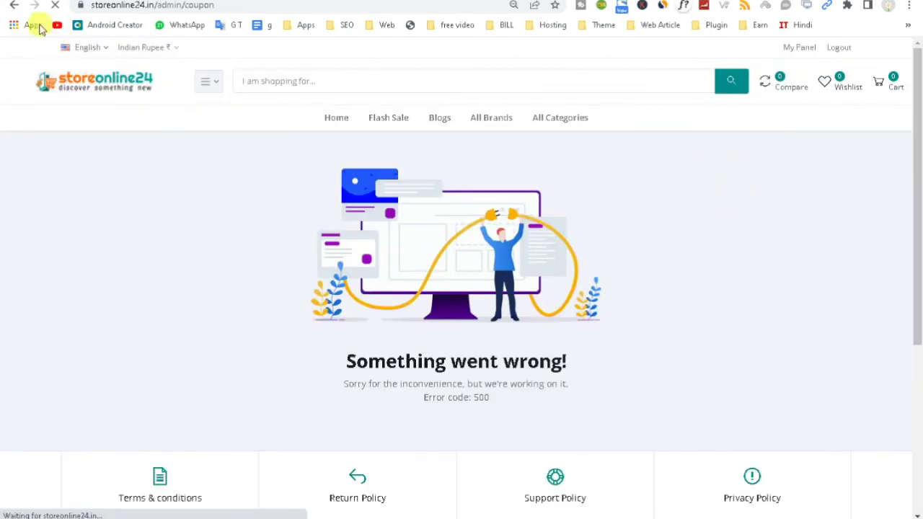
pyautogui.click(14, 5)
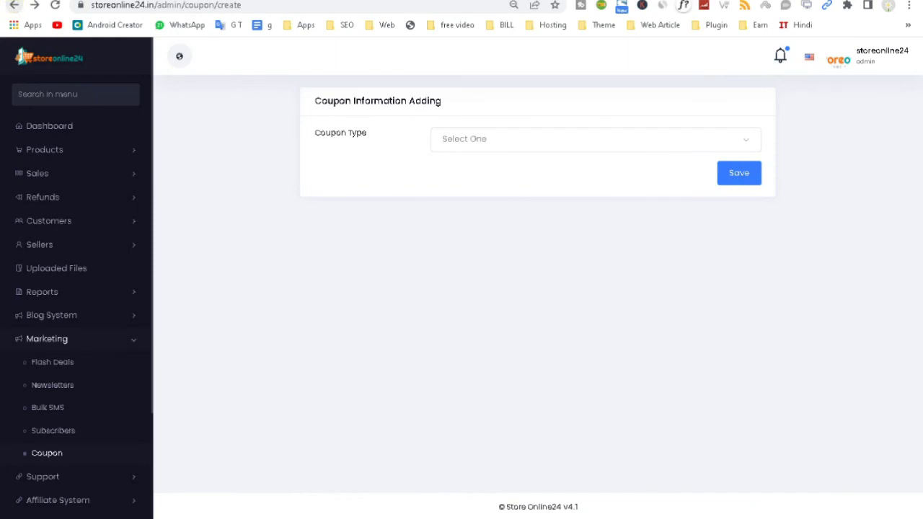
pyautogui.click(37, 478)
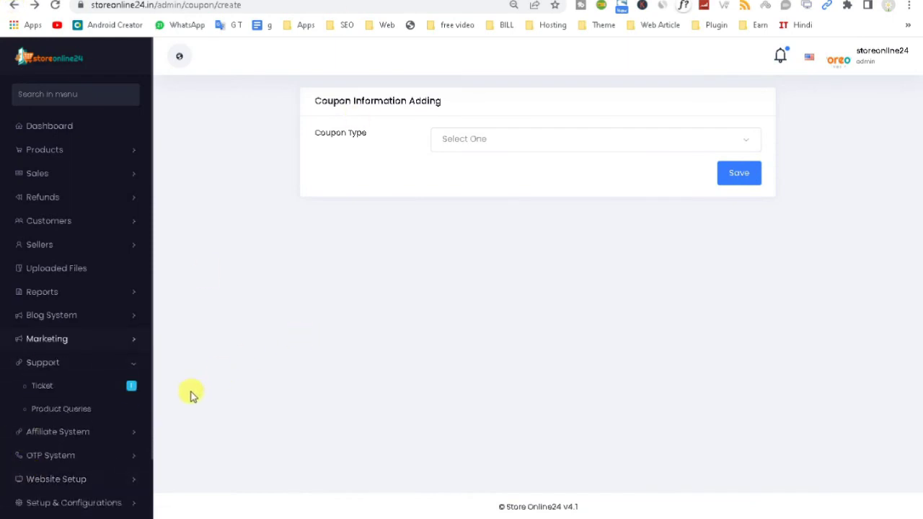
# Step: Post the reply 'gert' on the delivery-date support ticket, keeping it Pending
pyautogui.click(32, 389)
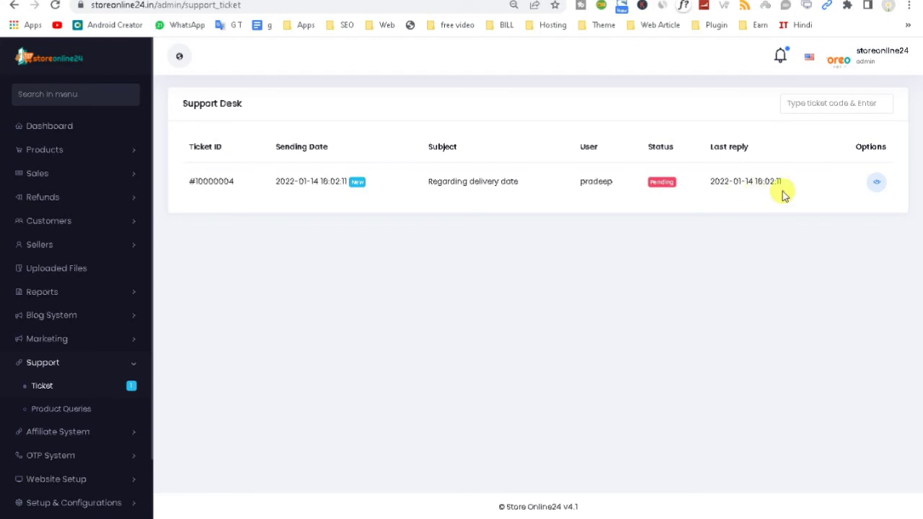
pyautogui.click(877, 182)
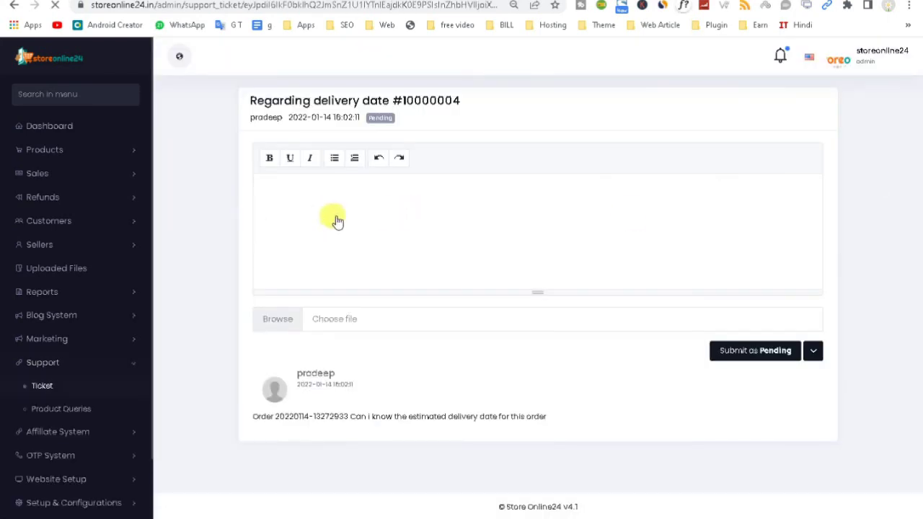
pyautogui.click(336, 215)
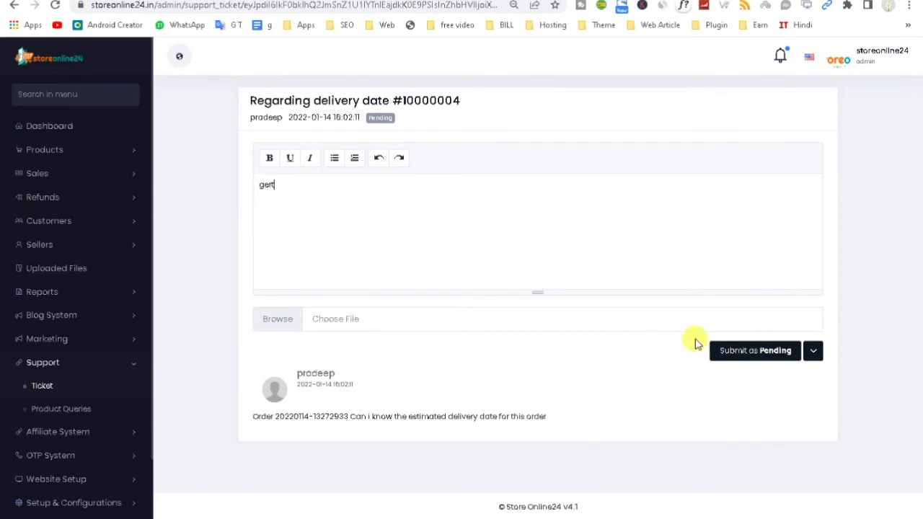
pyautogui.click(738, 355)
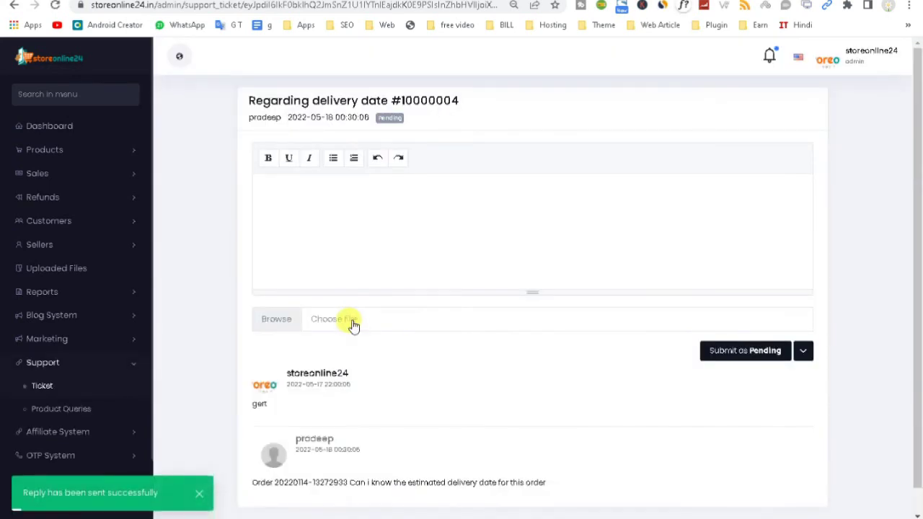
pyautogui.click(38, 413)
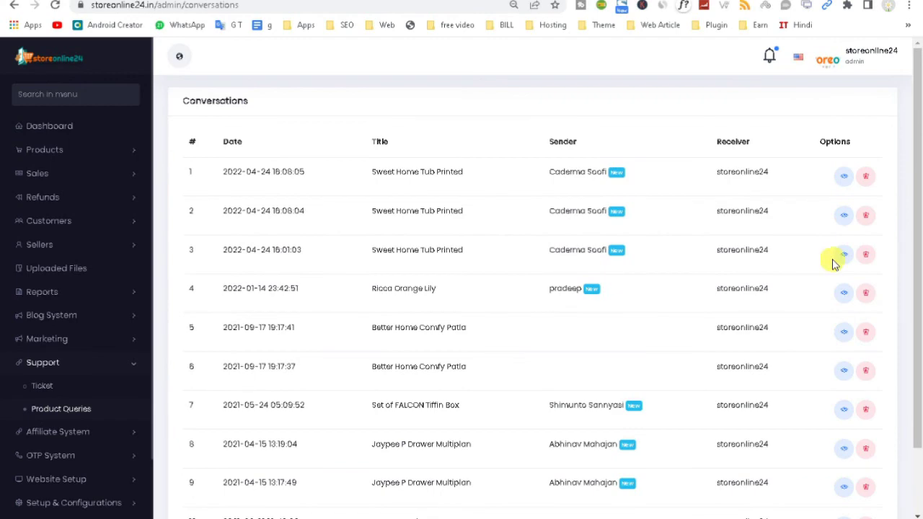
# Step: From the storefront's NEW BUCKET product page, send the seller a query with the prefilled subject
pyautogui.scroll(-2, 920, 459)
pyautogui.scroll(2, 632, 198)
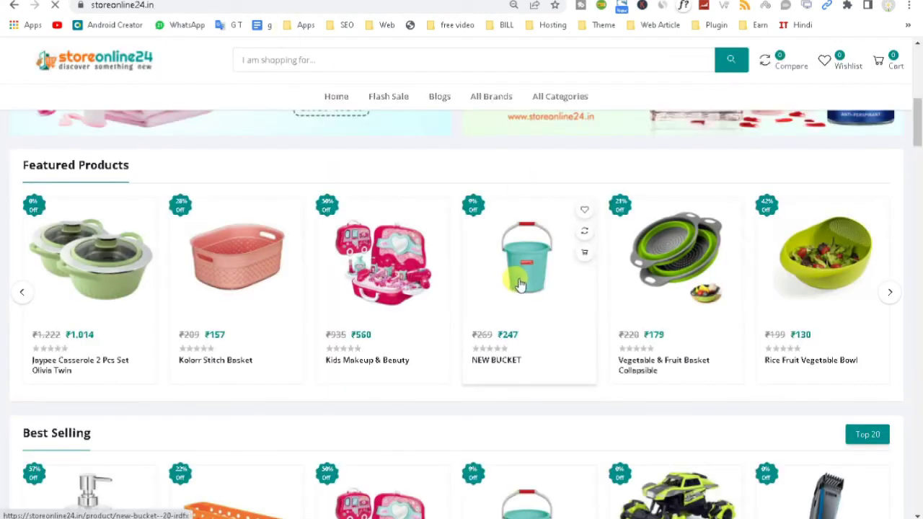
pyautogui.click(519, 284)
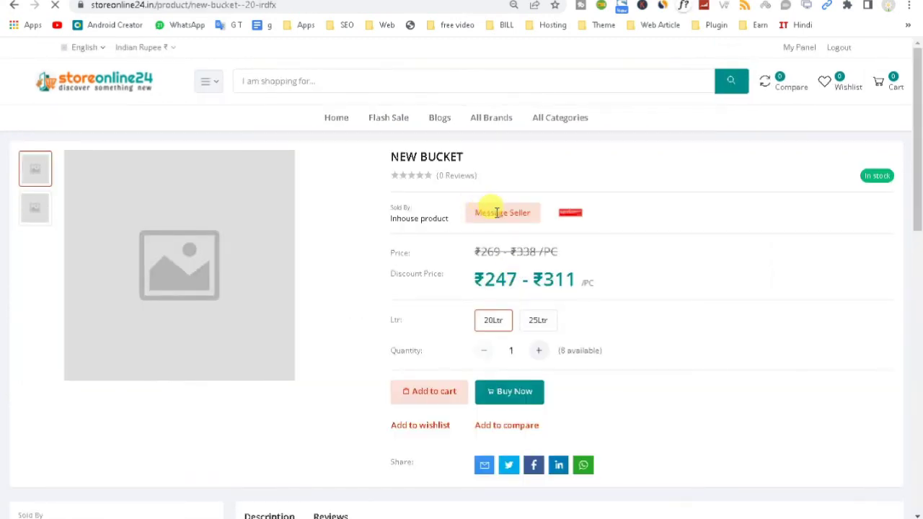
pyautogui.click(523, 213)
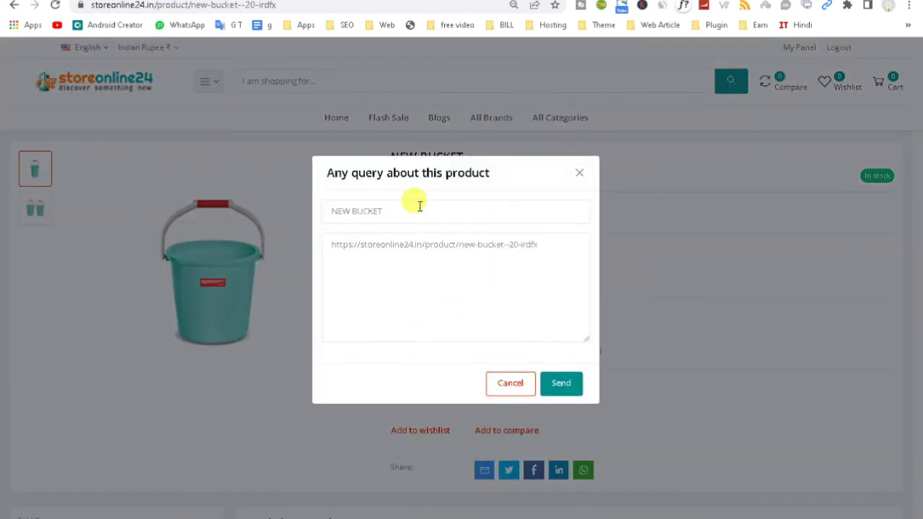
pyautogui.click(364, 218)
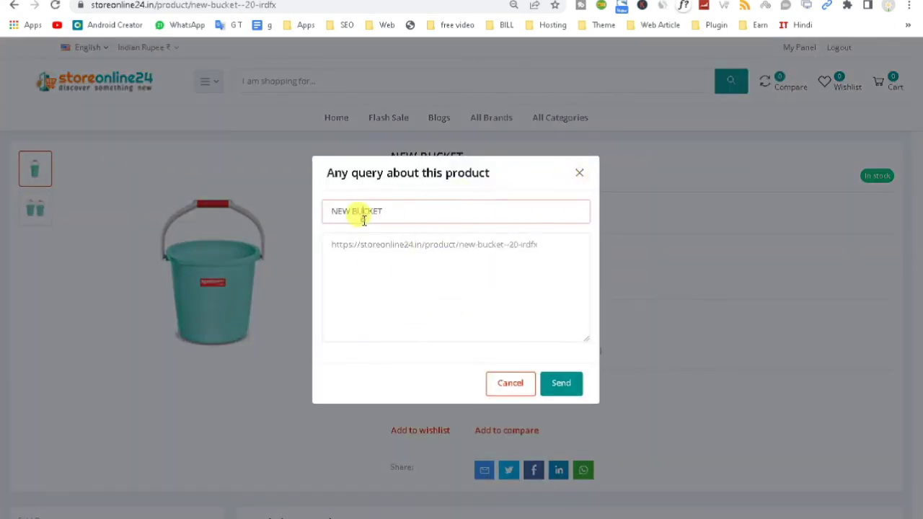
pyautogui.click(560, 388)
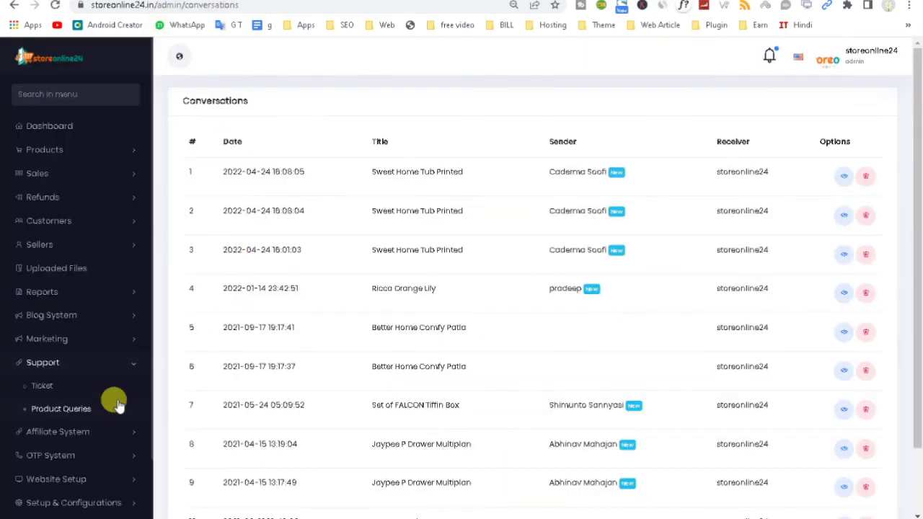
# Step: Reload the product queries list and locate the NEW BUCKET conversation
pyautogui.moveTo(371, 172); pyautogui.dragTo(465, 172)
pyautogui.click(63, 409)
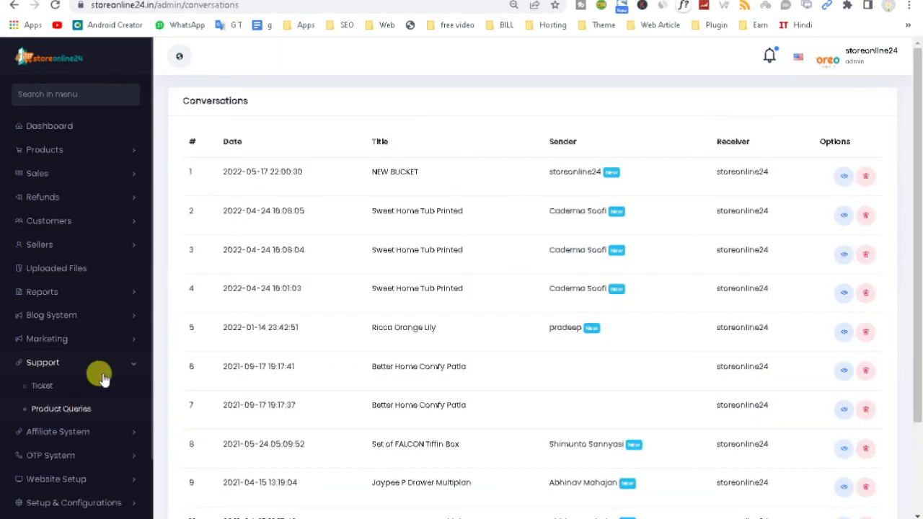
pyautogui.moveTo(370, 171); pyautogui.dragTo(521, 173)
pyautogui.tripleClick(423, 174)
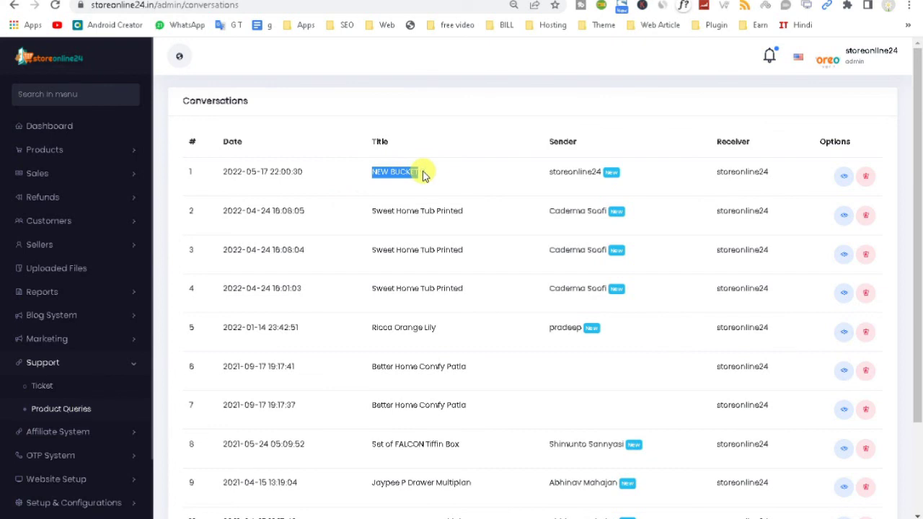
# Step: Post the reply 'ft' in the NEW BUCKET product query conversation
pyautogui.click(842, 177)
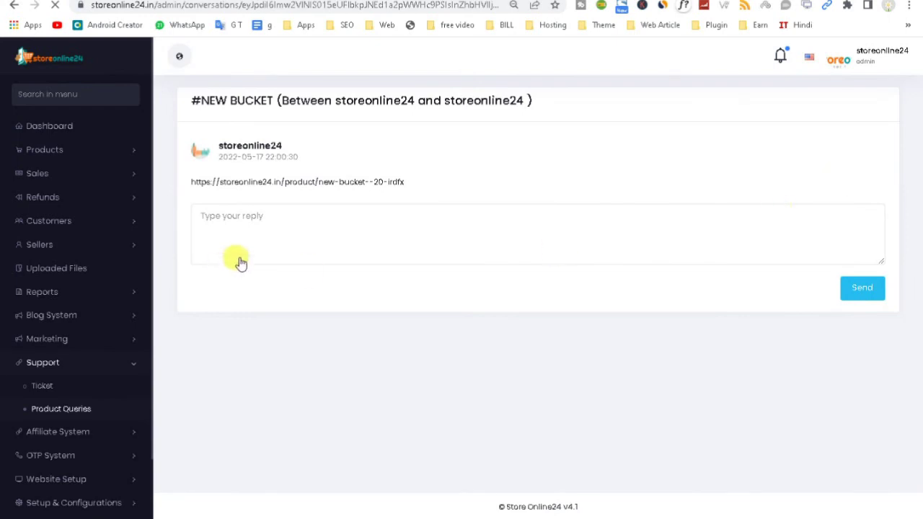
pyautogui.click(269, 228)
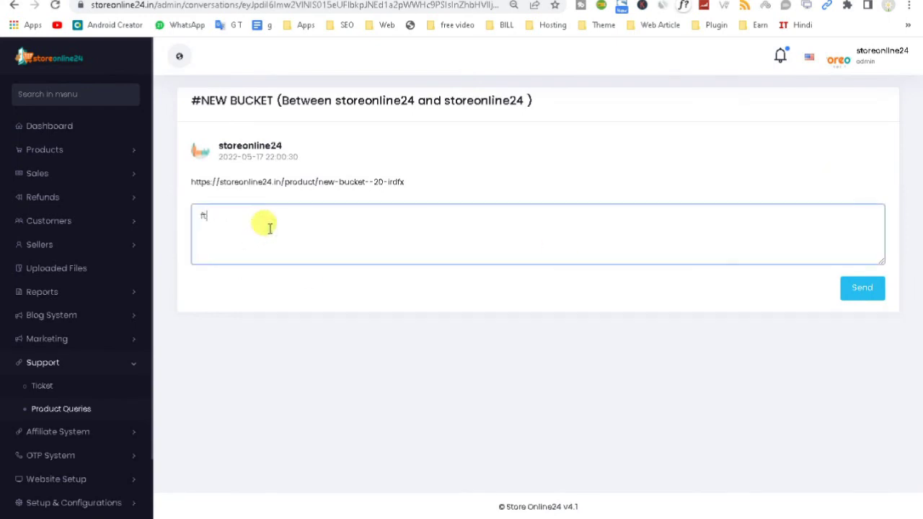
pyautogui.click(860, 289)
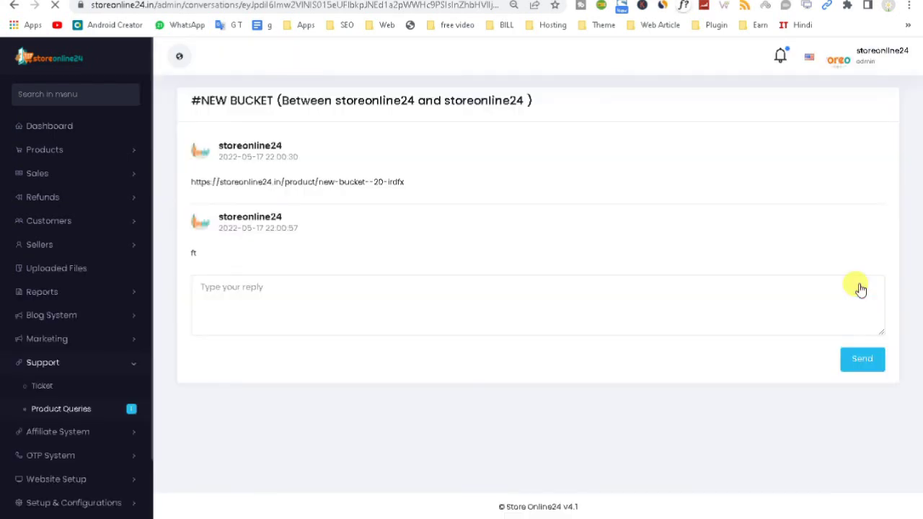
pyautogui.click(63, 432)
pyautogui.scroll(-1, 101, 441)
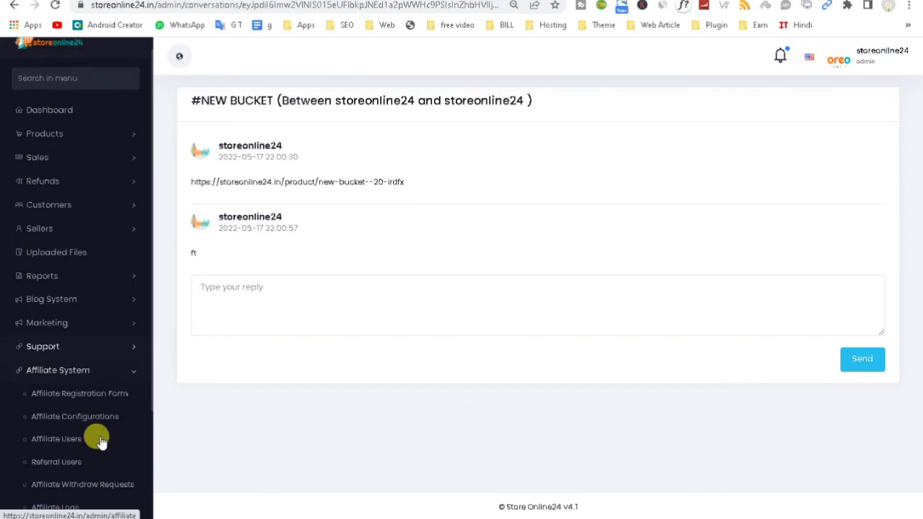
pyautogui.scroll(-3, 101, 441)
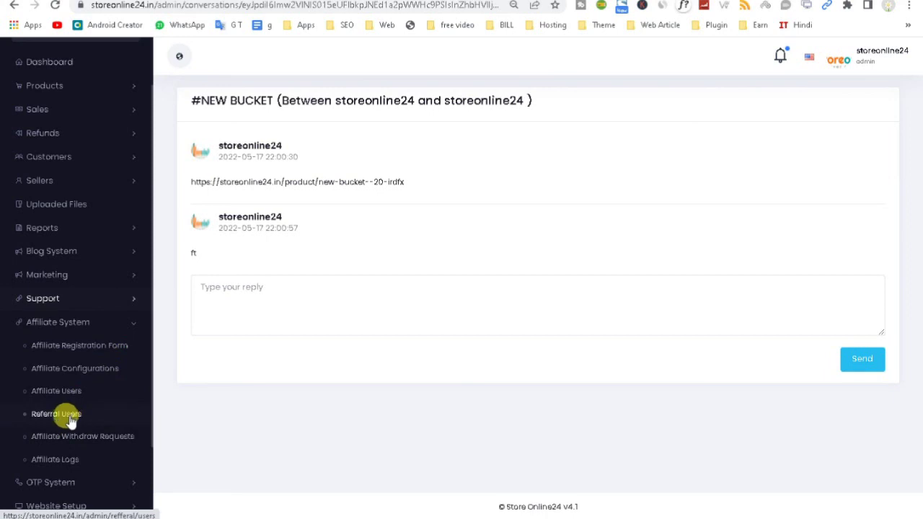
pyautogui.click(124, 323)
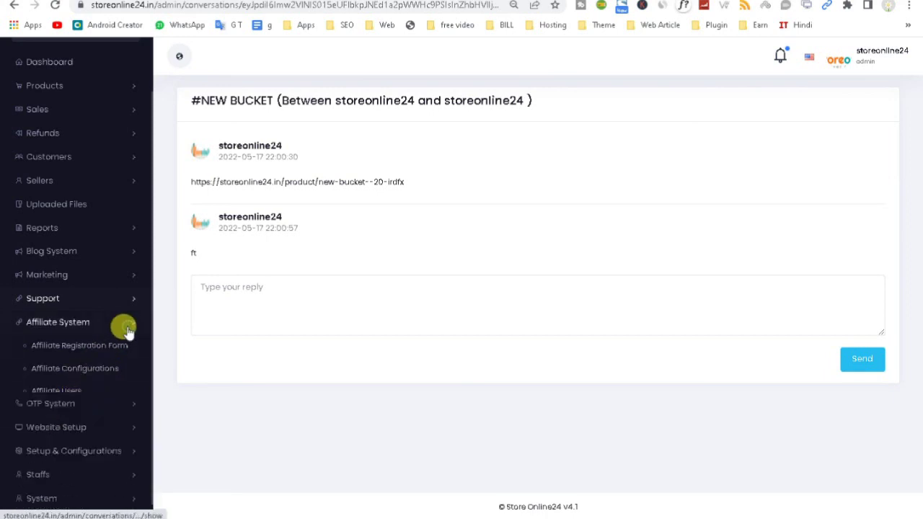
pyautogui.click(123, 385)
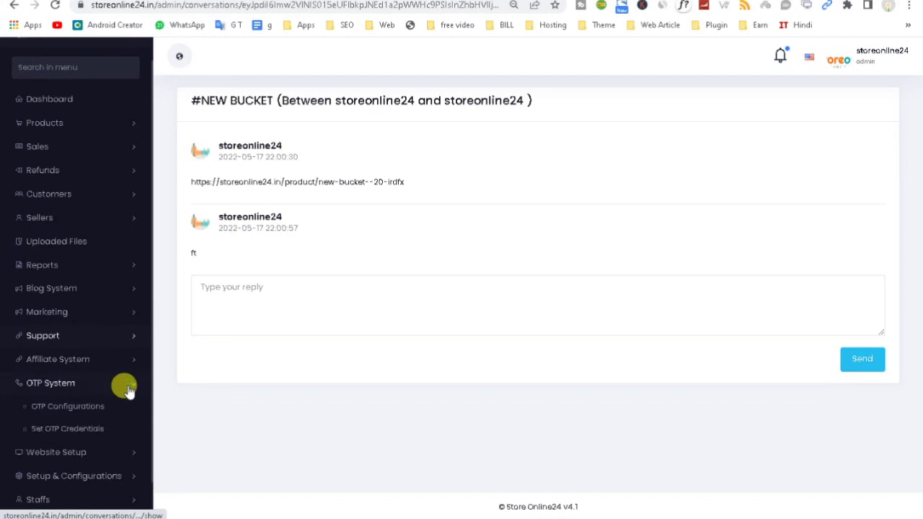
pyautogui.click(119, 451)
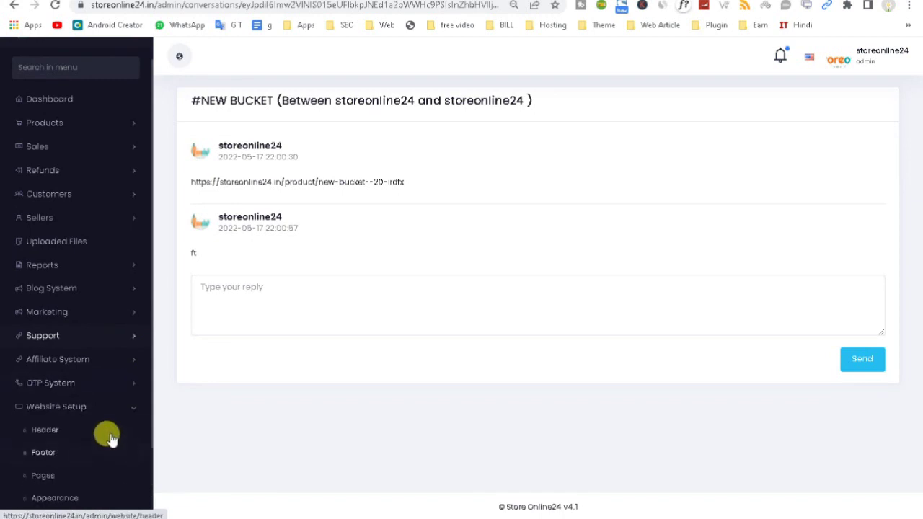
pyautogui.click(125, 436)
pyautogui.click(126, 436)
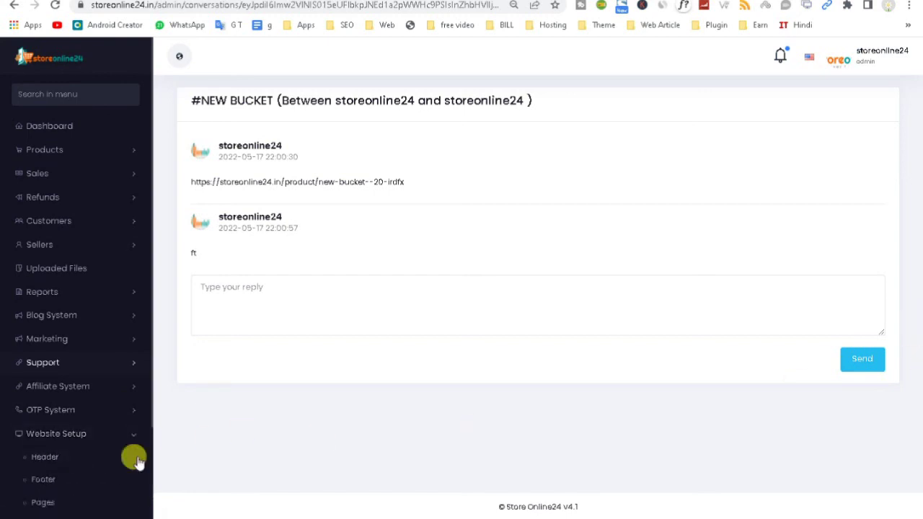
pyautogui.scroll(-2, 152, 407)
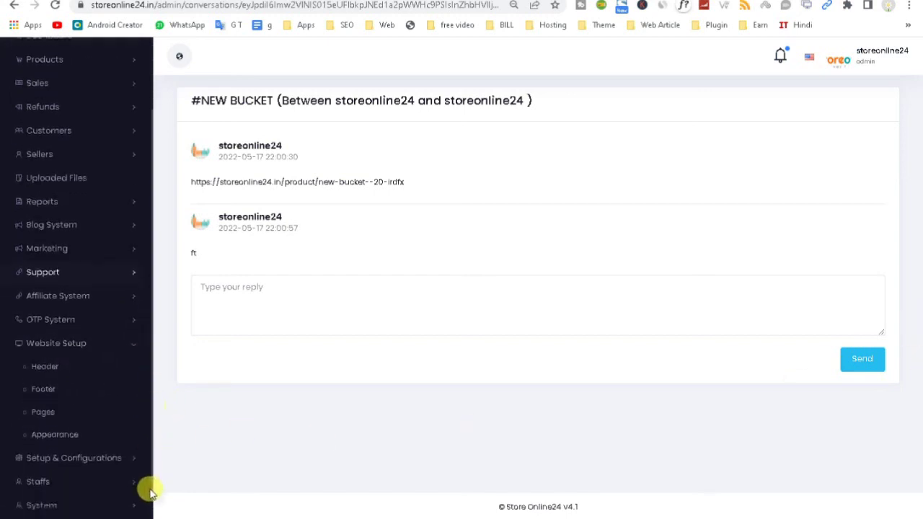
pyautogui.click(130, 436)
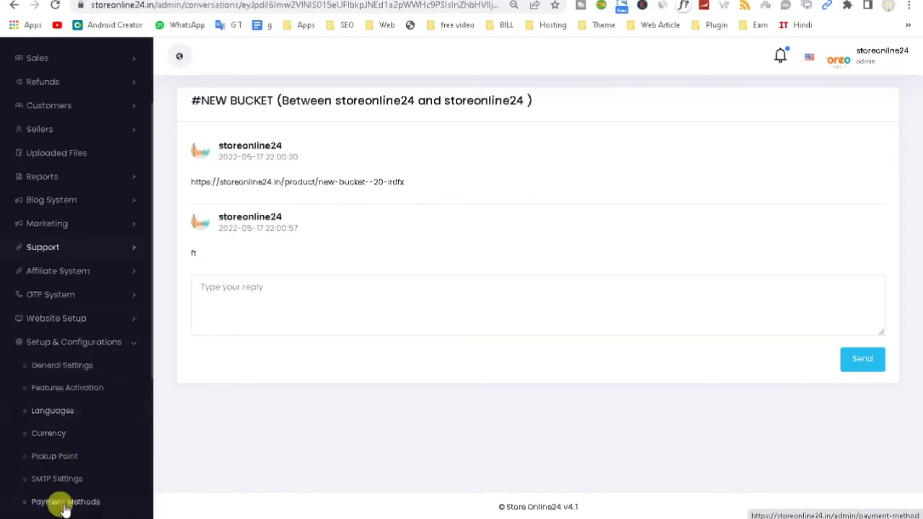
pyautogui.scroll(1, 63, 497)
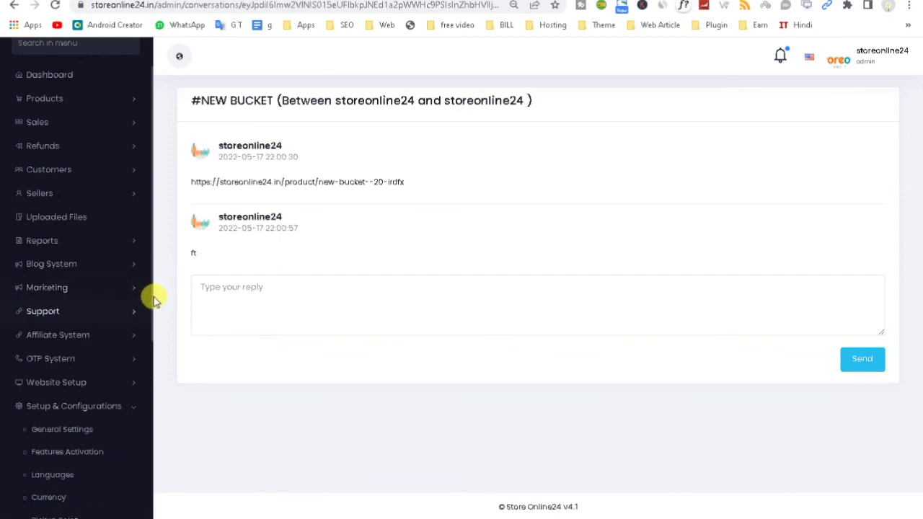
pyautogui.moveTo(151, 301); pyautogui.dragTo(149, 393)
pyautogui.moveTo(151, 442); pyautogui.dragTo(150, 494)
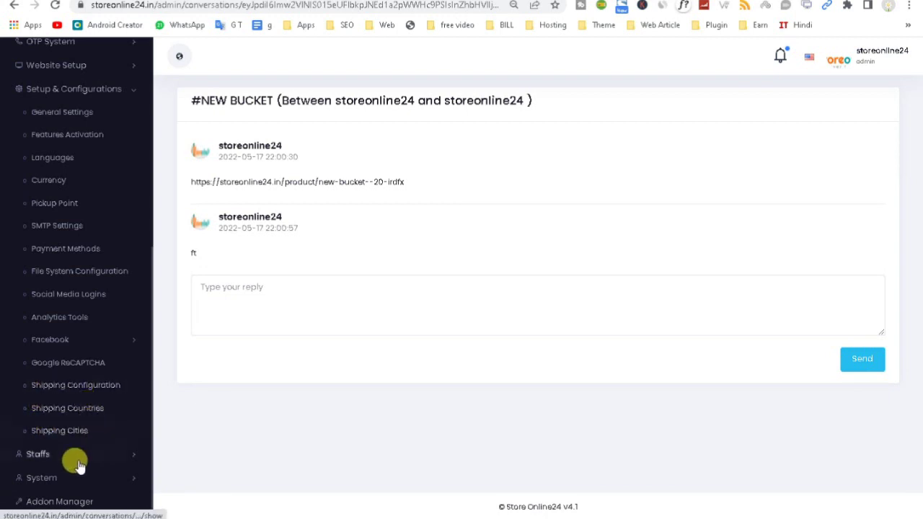
pyautogui.click(122, 455)
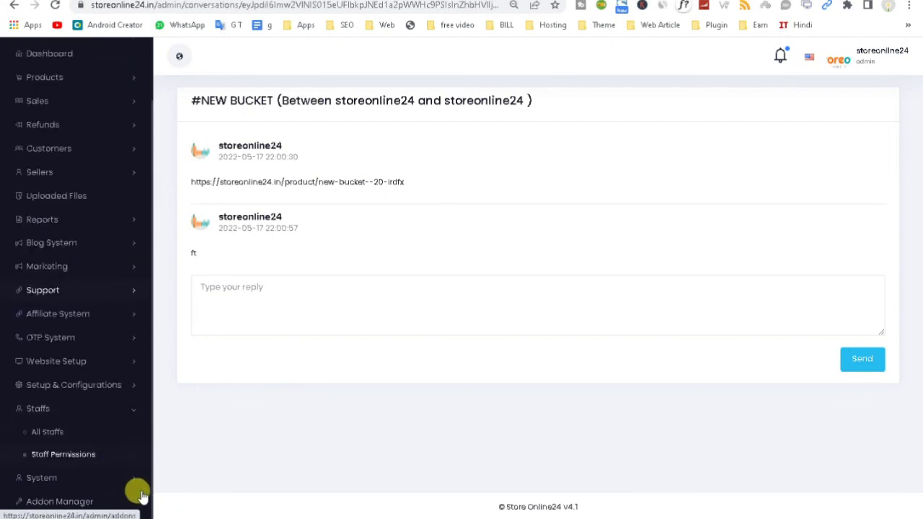
pyautogui.click(124, 478)
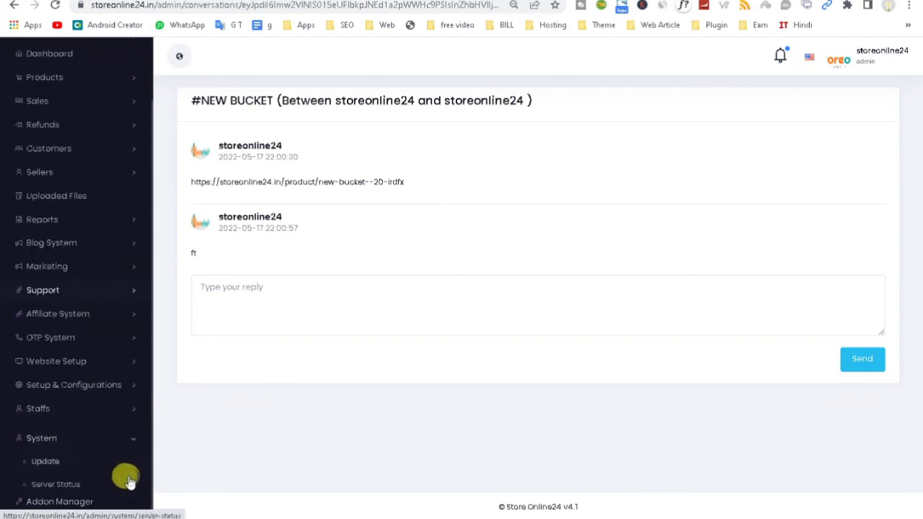
pyautogui.click(130, 434)
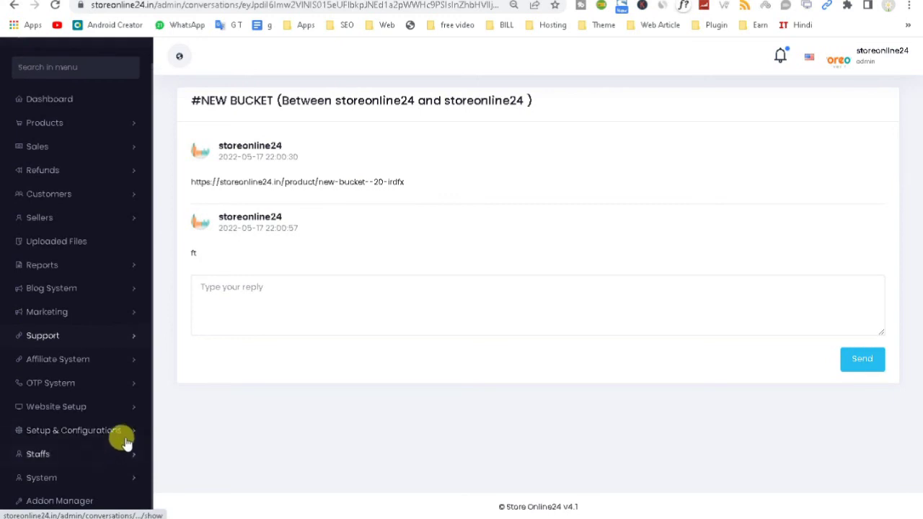
pyautogui.click(124, 434)
# Step: Scroll through the Features Activation toggles, then return to the admin Dashboard
pyautogui.click(92, 459)
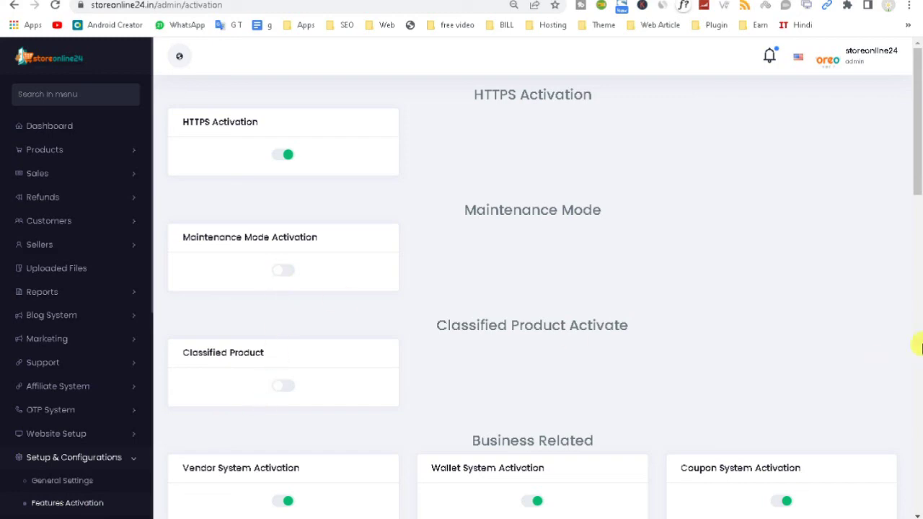
pyautogui.moveTo(920, 173); pyautogui.dragTo(917, 509)
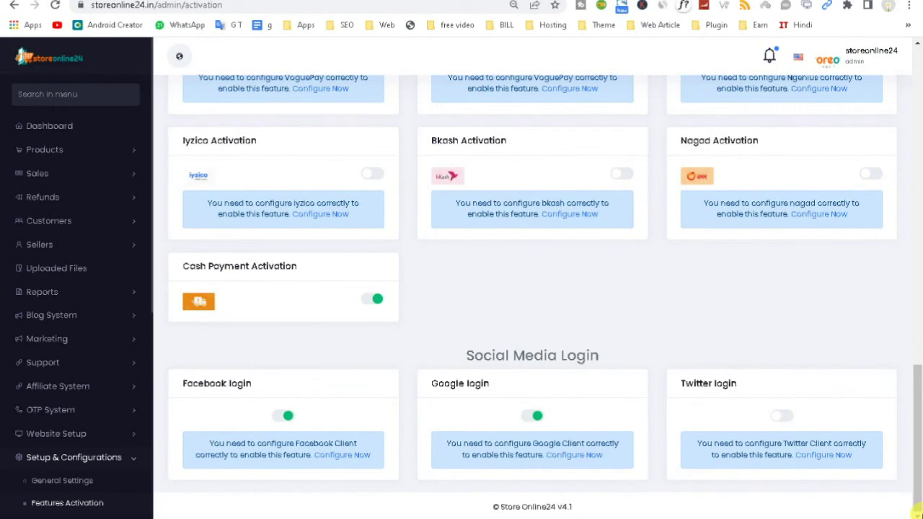
pyautogui.moveTo(917, 375); pyautogui.dragTo(920, 47)
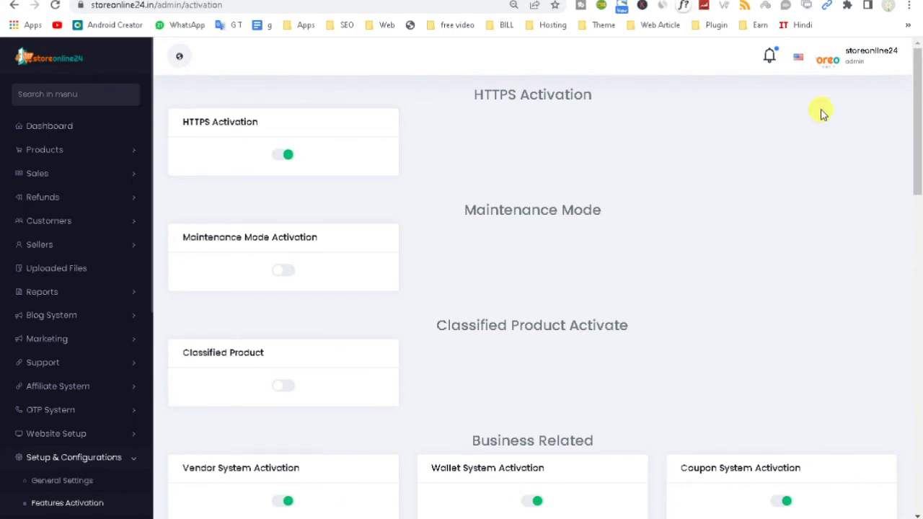
pyautogui.click(46, 127)
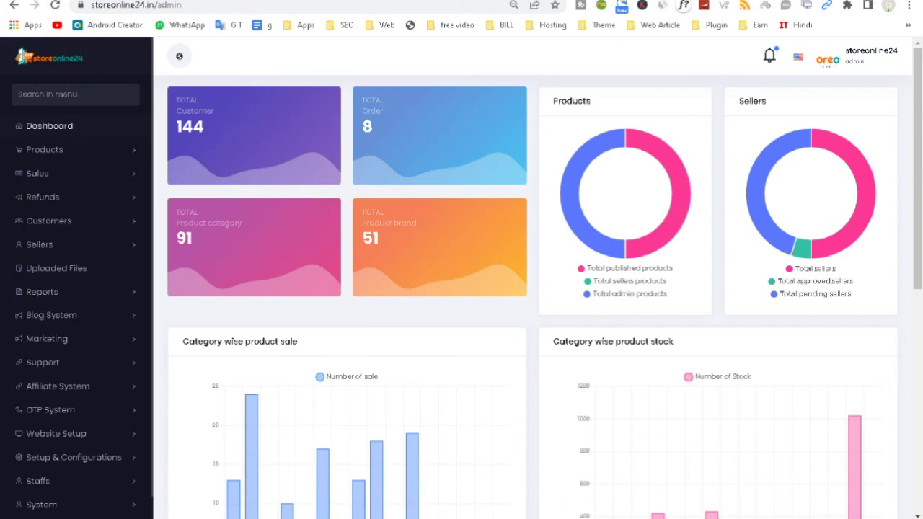
# Step: In the incognito window, go to the storeonline24 home page and scroll through its sections
pyautogui.click(630, 497)
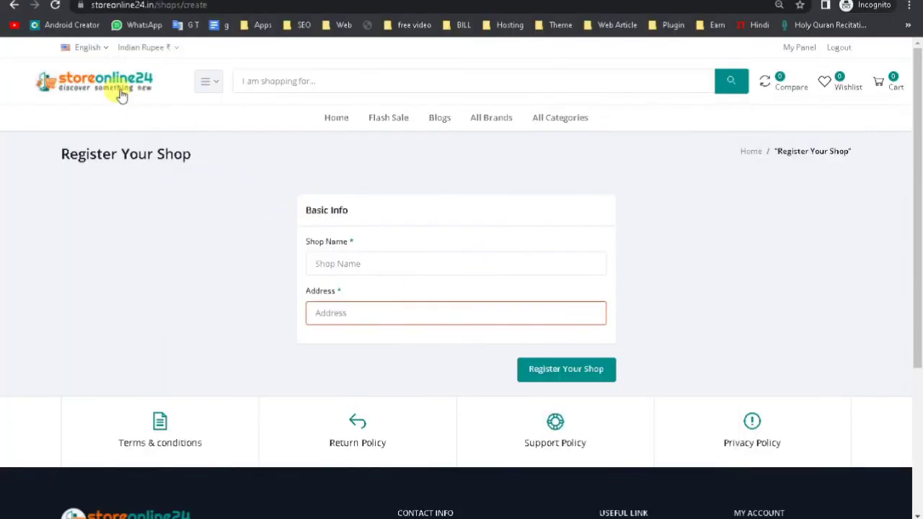
pyautogui.click(106, 68)
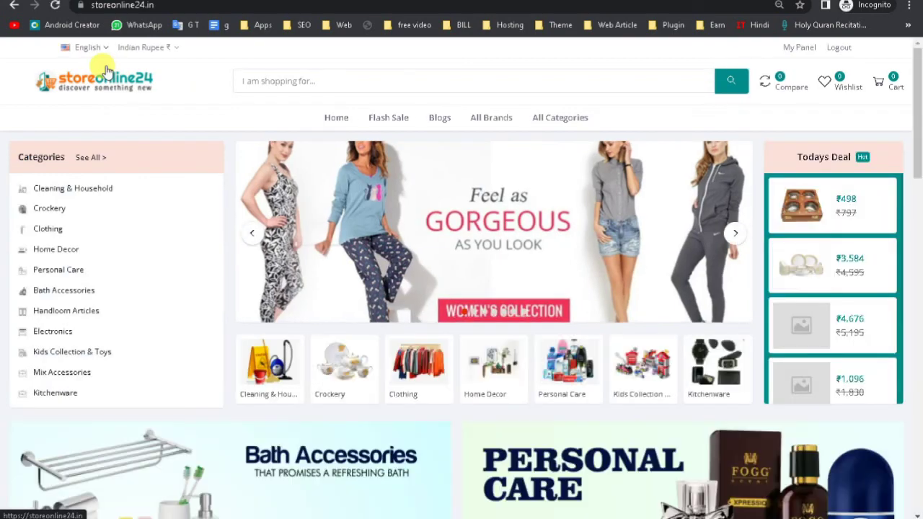
pyautogui.moveTo(915, 129); pyautogui.dragTo(914, 51)
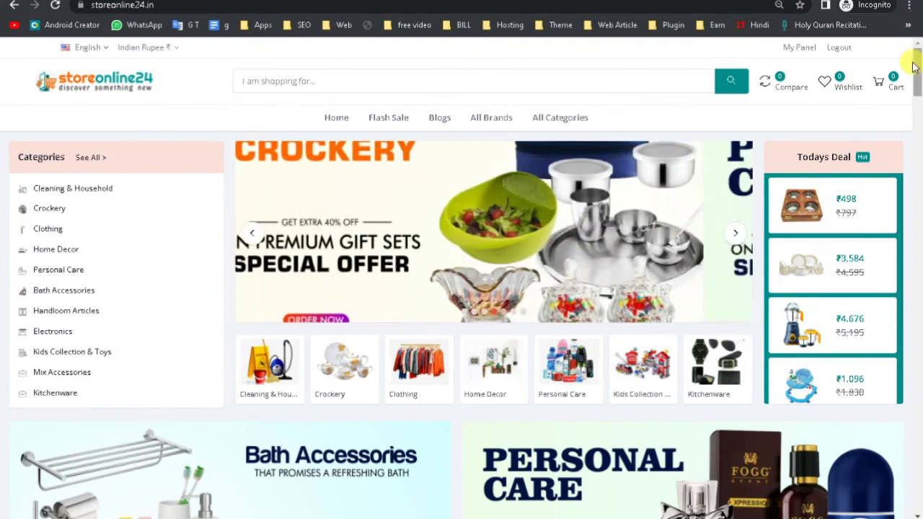
pyautogui.moveTo(914, 59); pyautogui.dragTo(909, 152)
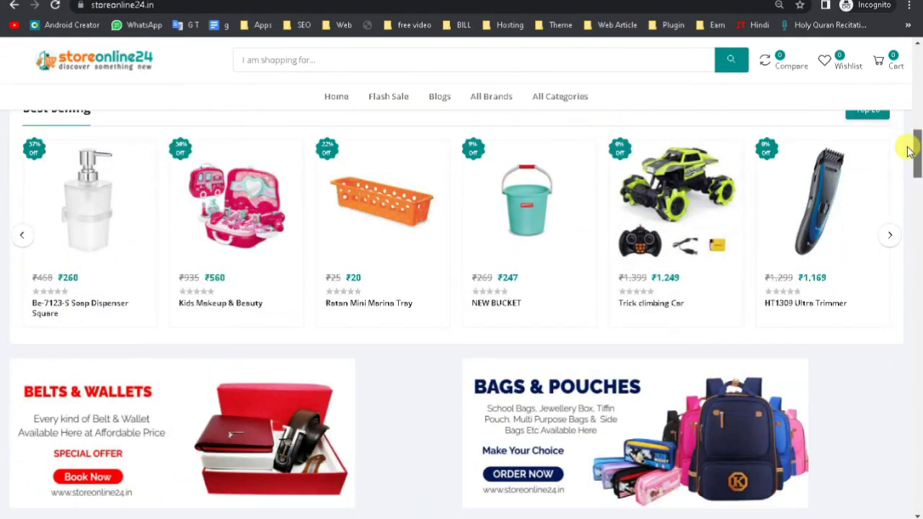